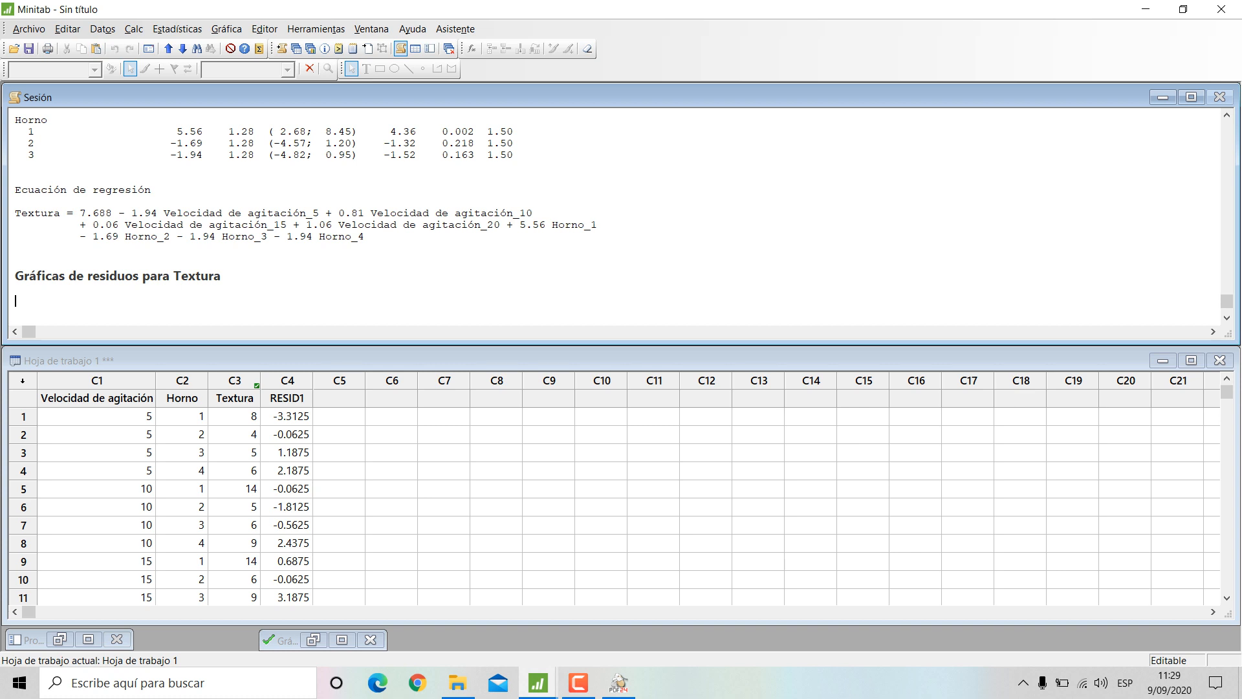
Step: Set up factorial plots from the general linear model for Textura, with Velocidad de agitación and Horno as the included variables
{"action": "left_click", "coordinate": [177, 28]}
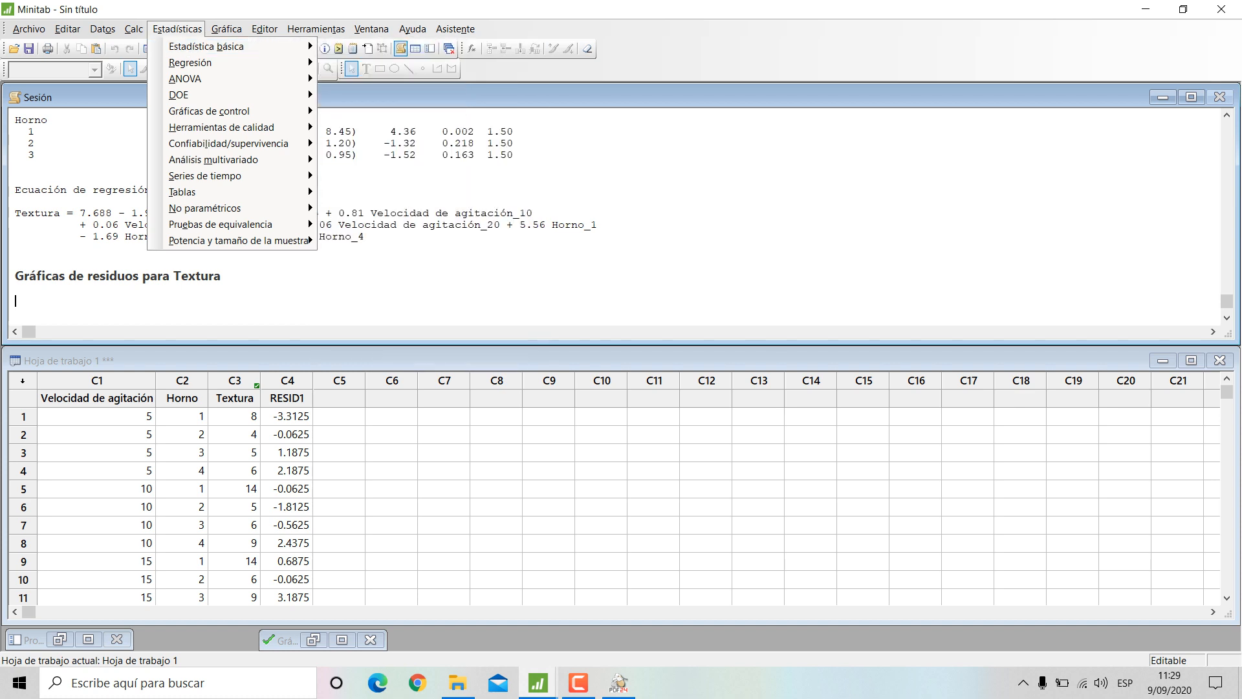
{"action": "mouse_move", "coordinate": [206, 47]}
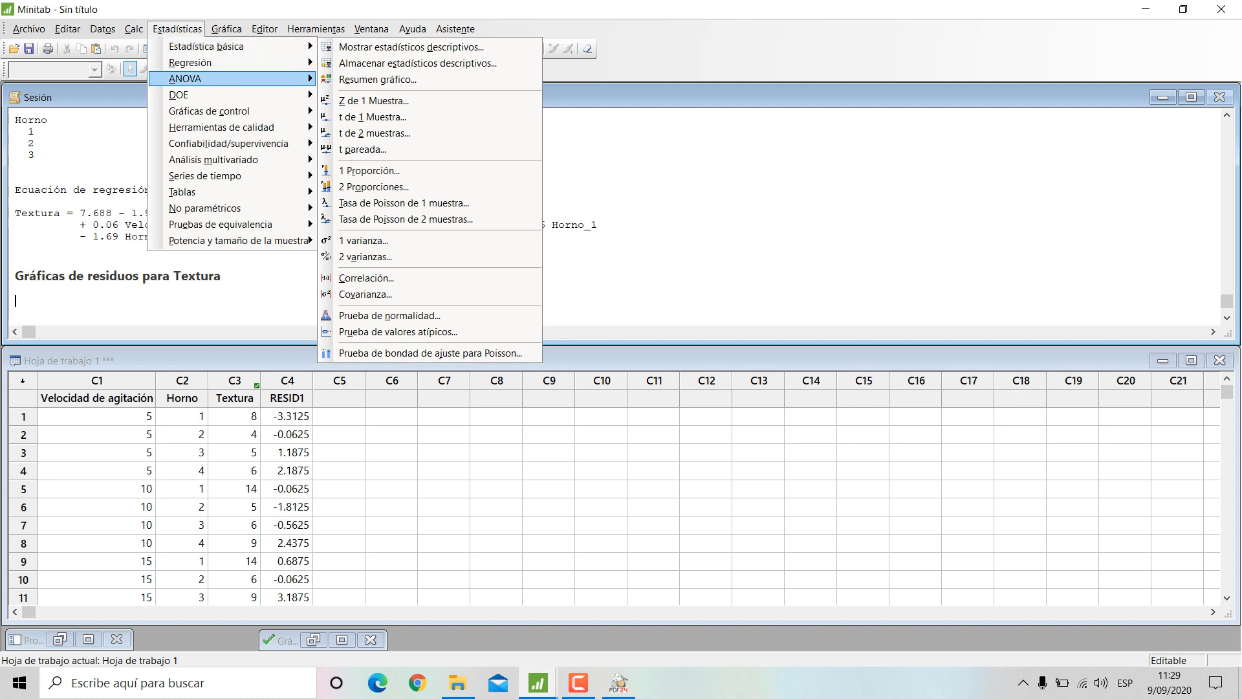
{"action": "mouse_move", "coordinate": [194, 79]}
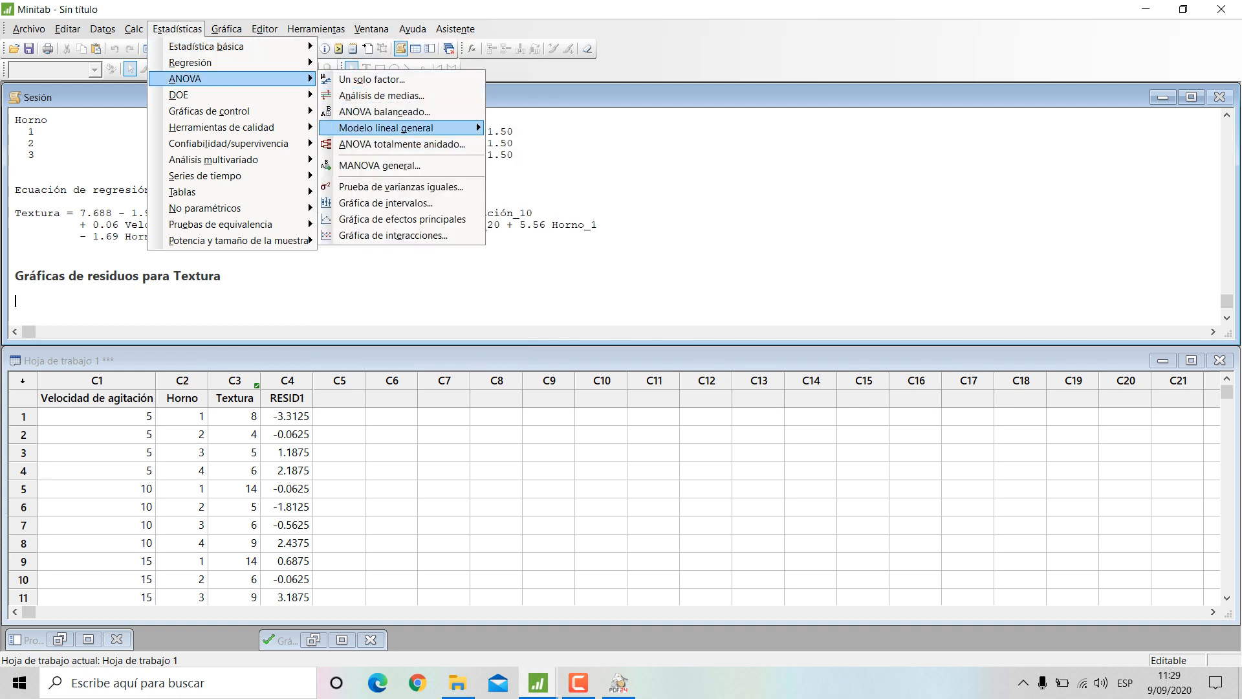
{"action": "mouse_move", "coordinate": [401, 127]}
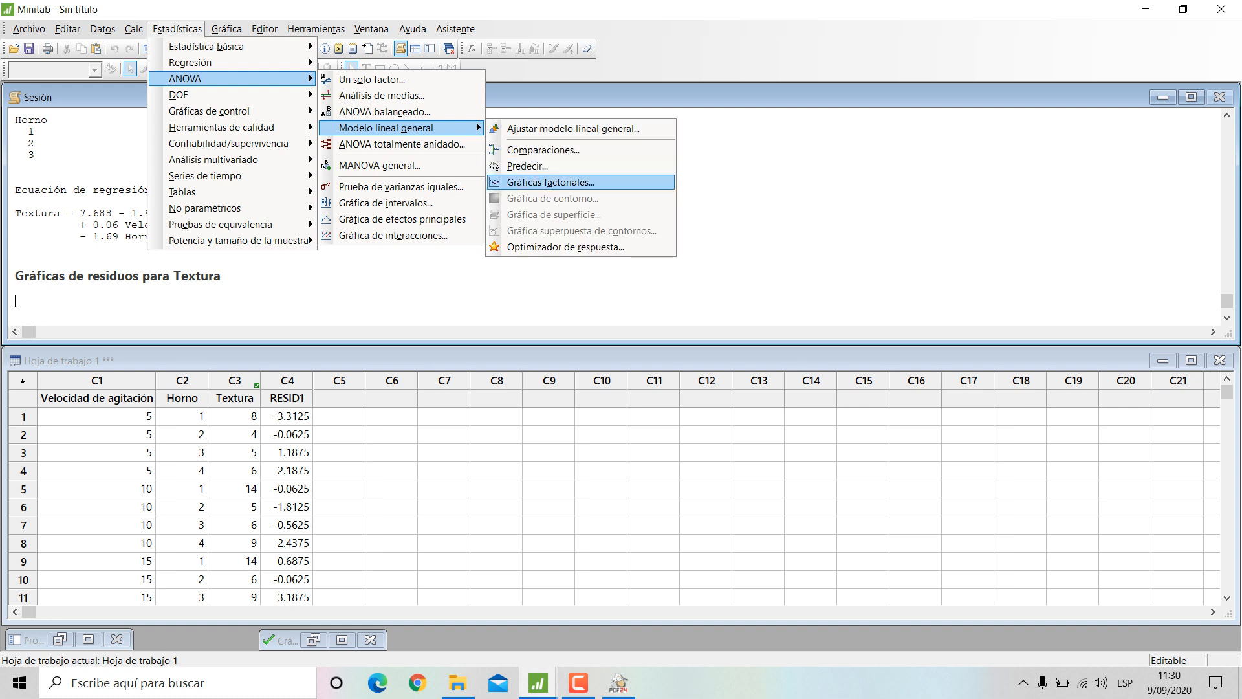
{"action": "left_click", "coordinate": [550, 183]}
{"action": "left_click_drag", "start_coordinate": [575, 178], "coordinate": [618, 101]}
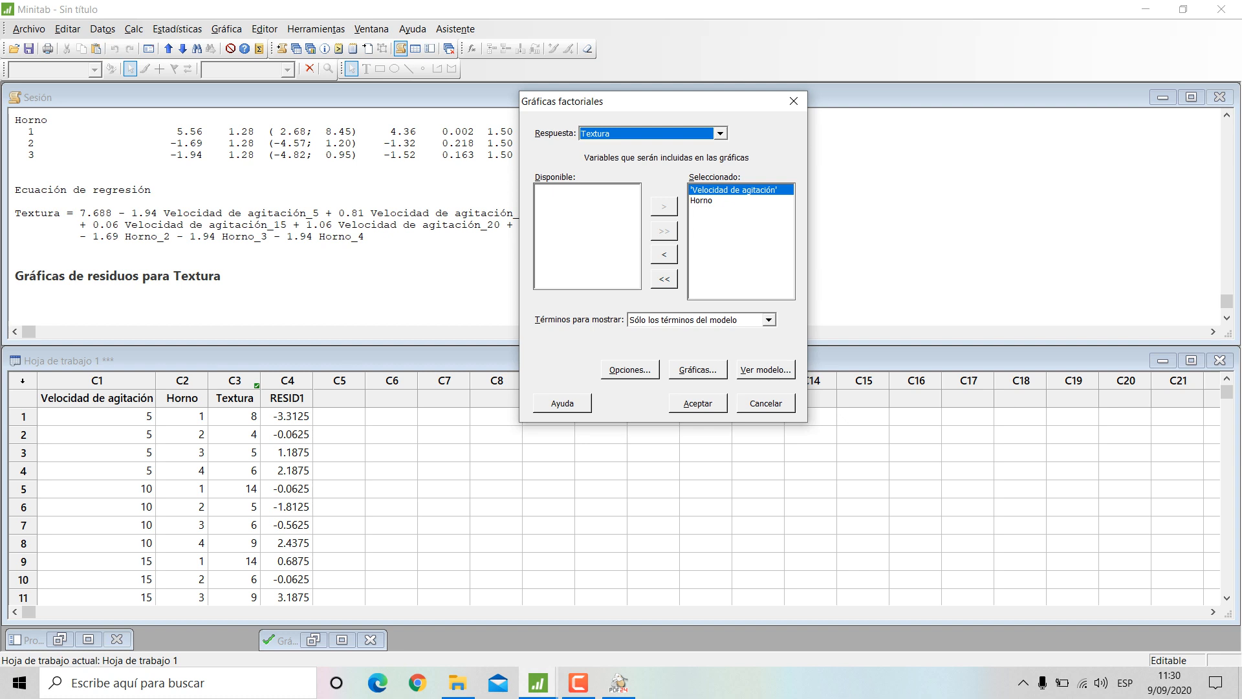
{"action": "left_click", "coordinate": [664, 255]}
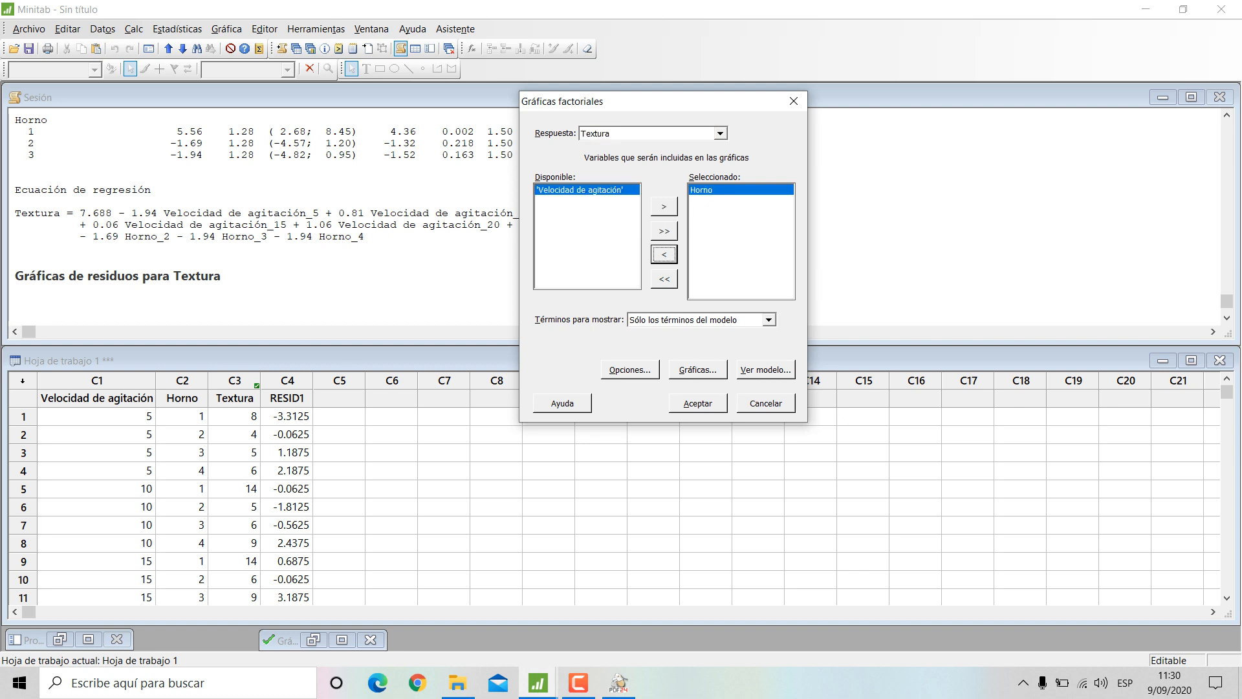
{"action": "left_click", "coordinate": [663, 205]}
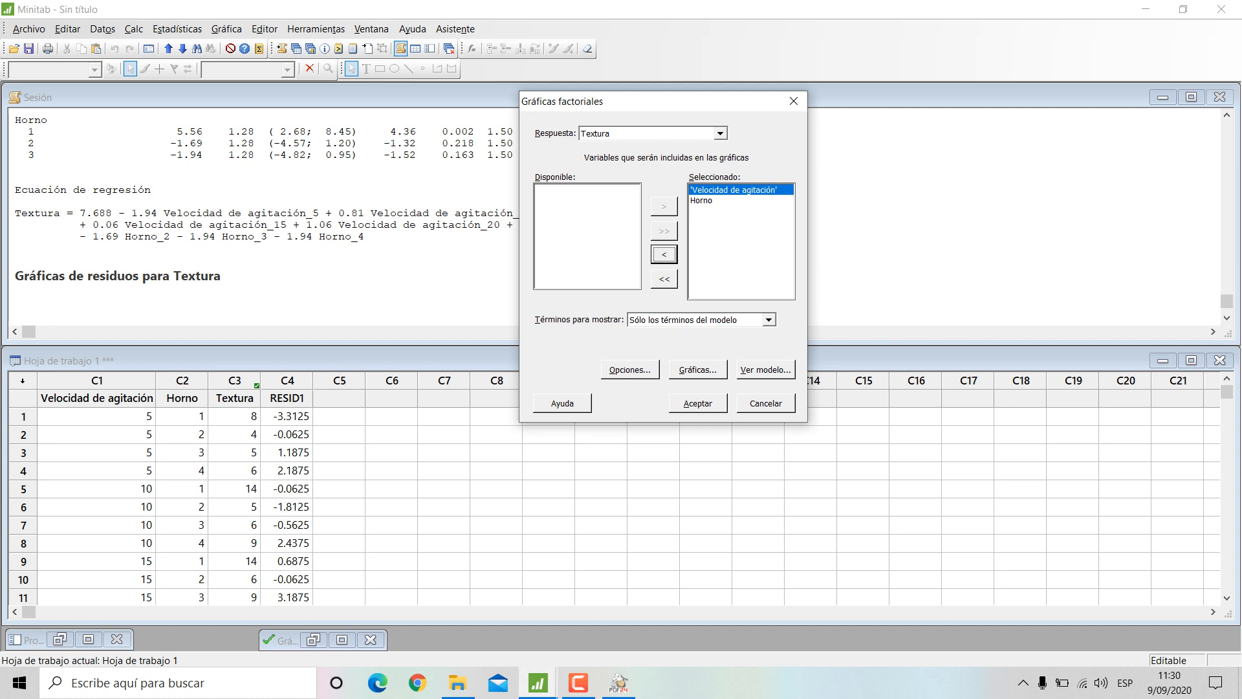
Step: Generate the factorial plots with a blank title and both main effects and interaction plots enabled, after checking the model terms
{"action": "left_click", "coordinate": [630, 369]}
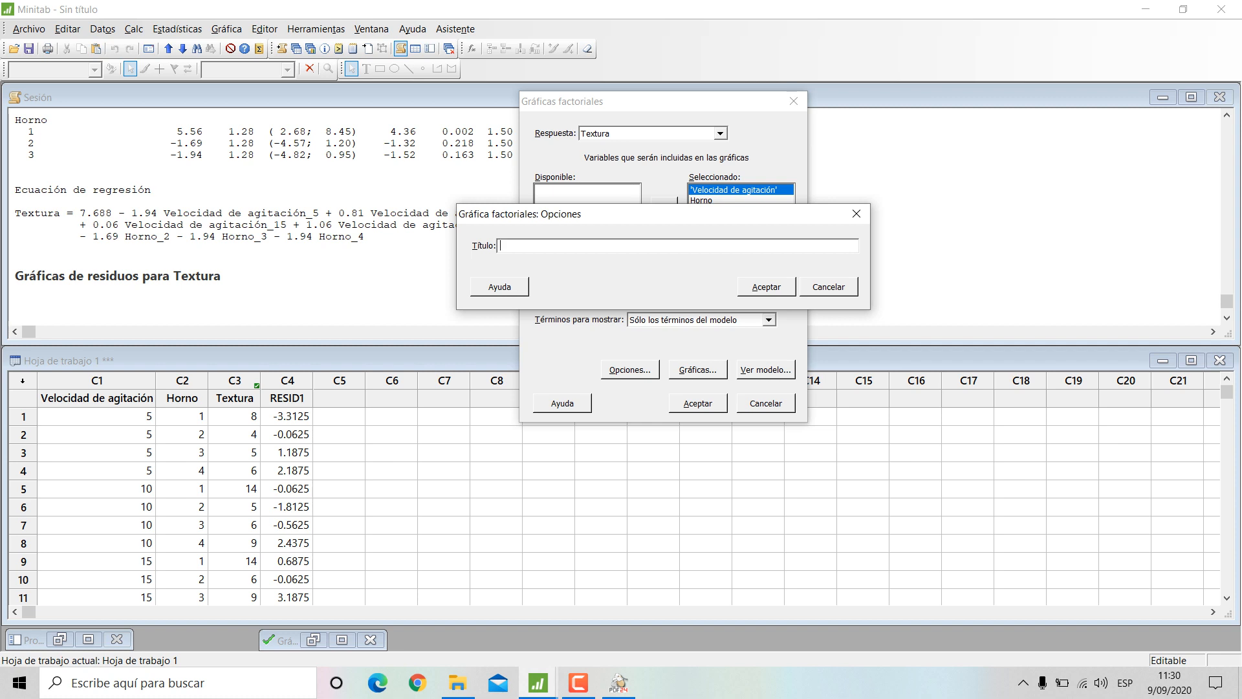
{"action": "key", "text": "Return"}
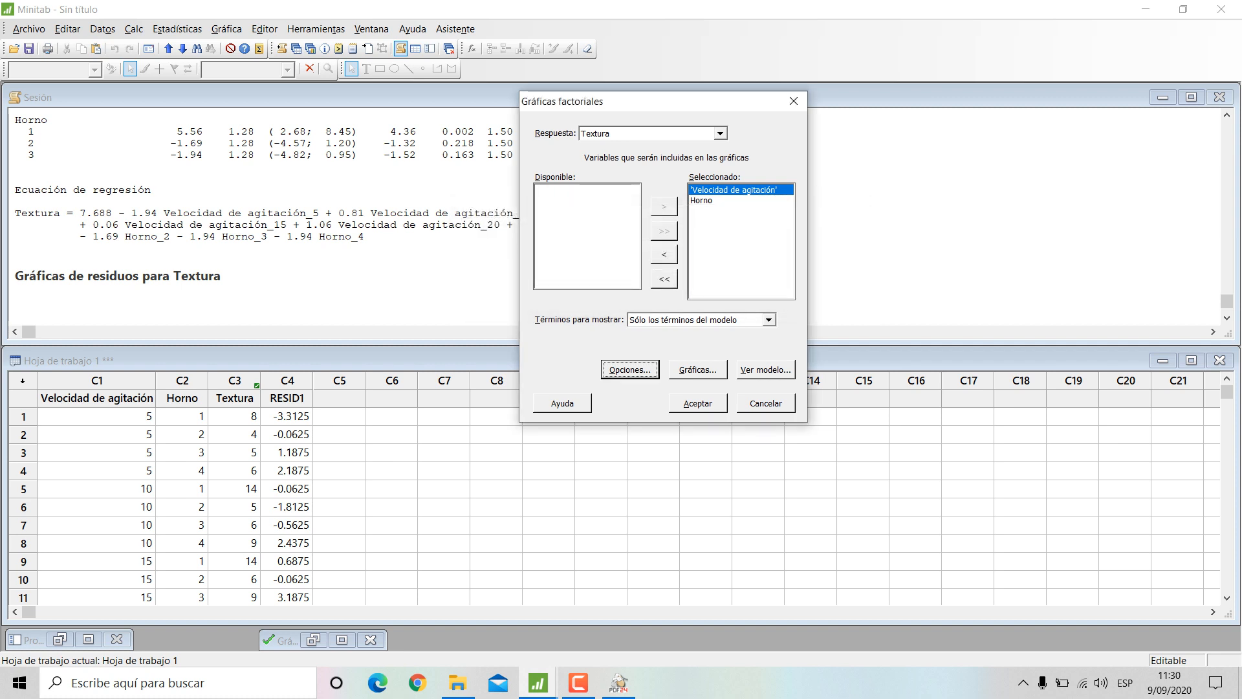
{"action": "key", "text": "Tab"}
{"action": "key", "text": "Return"}
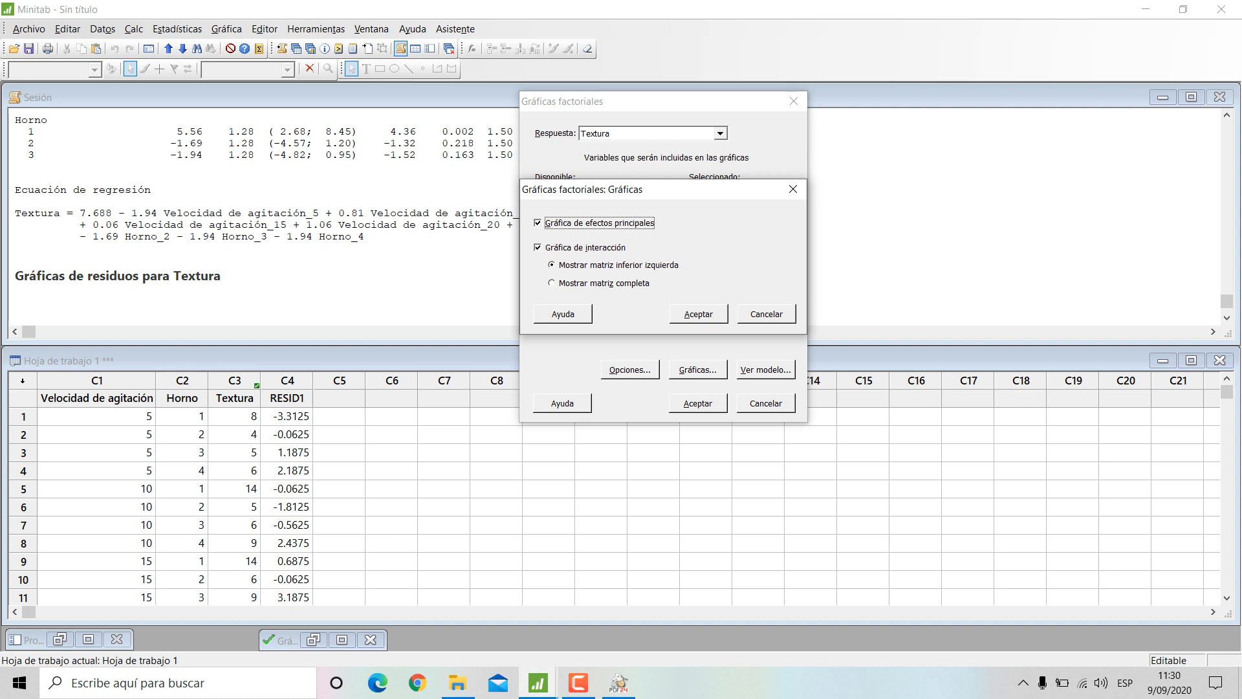
{"action": "key", "text": "Return"}
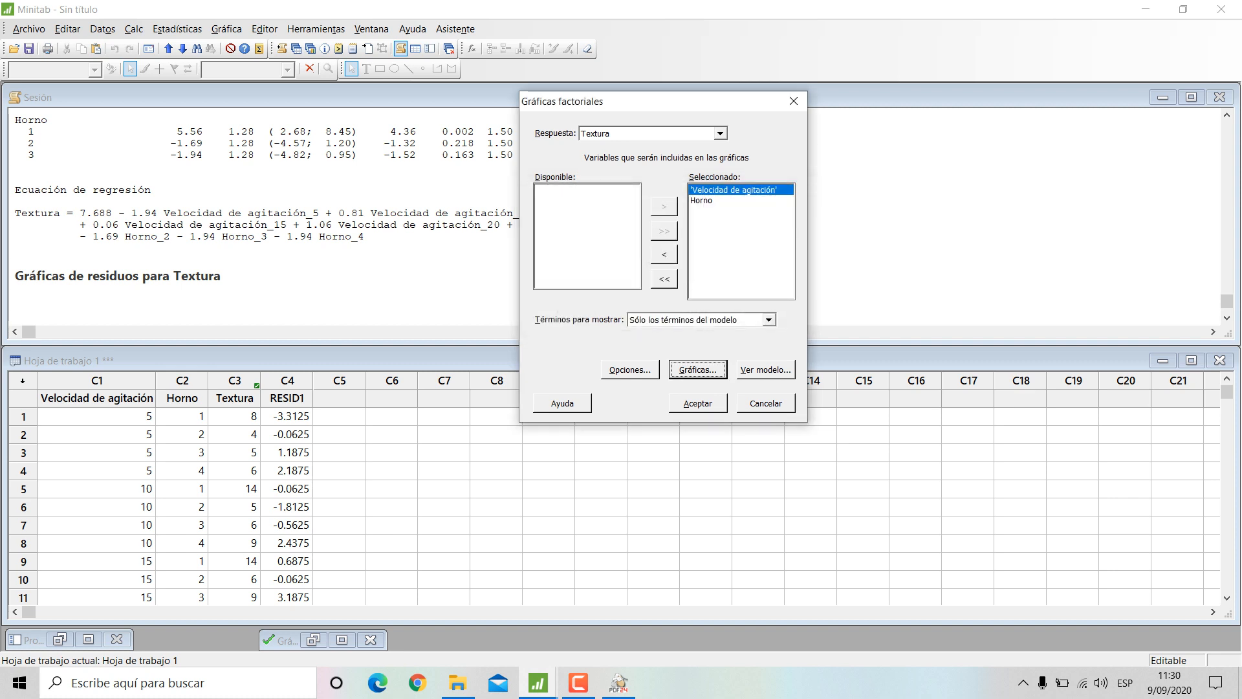
{"action": "key", "text": "Tab"}
{"action": "key", "text": "Return"}
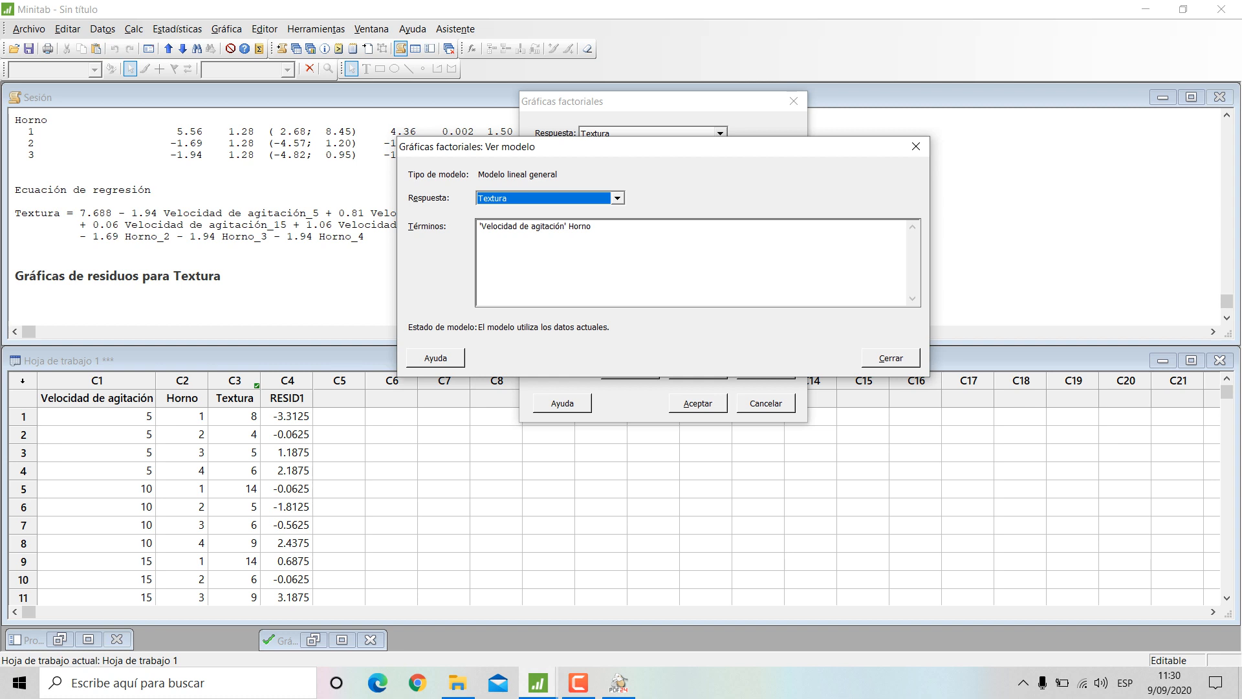
{"action": "key", "text": "Escape"}
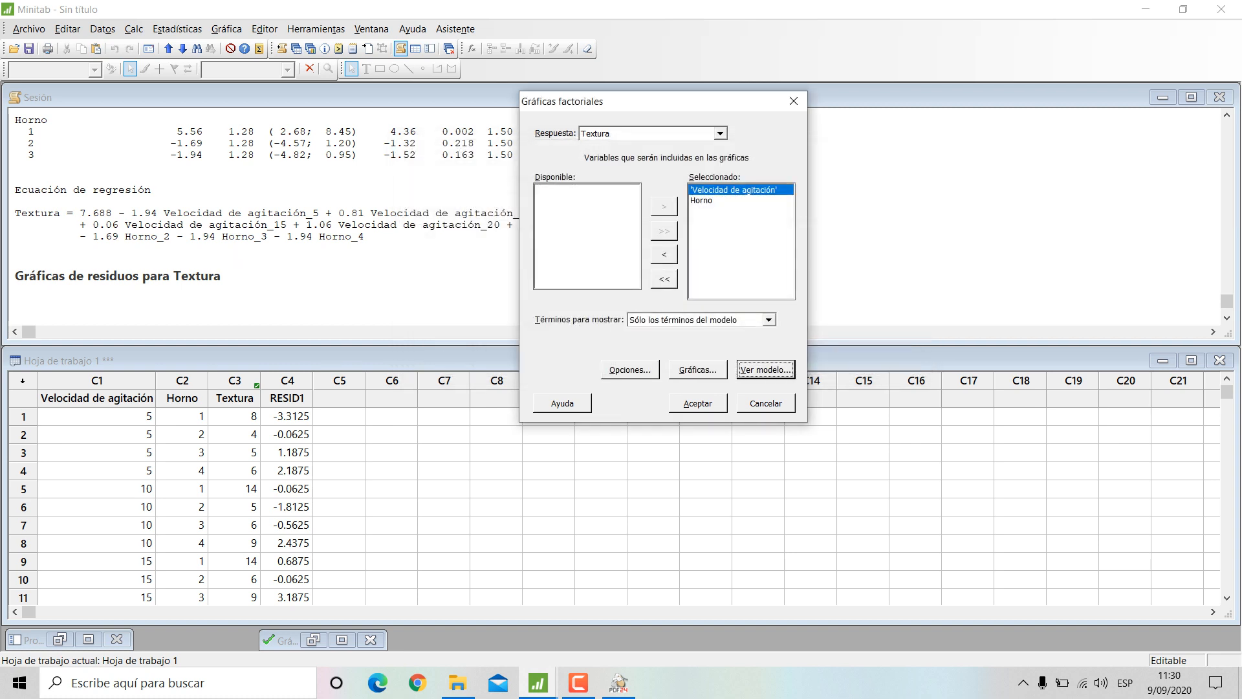
{"action": "left_click", "coordinate": [698, 403]}
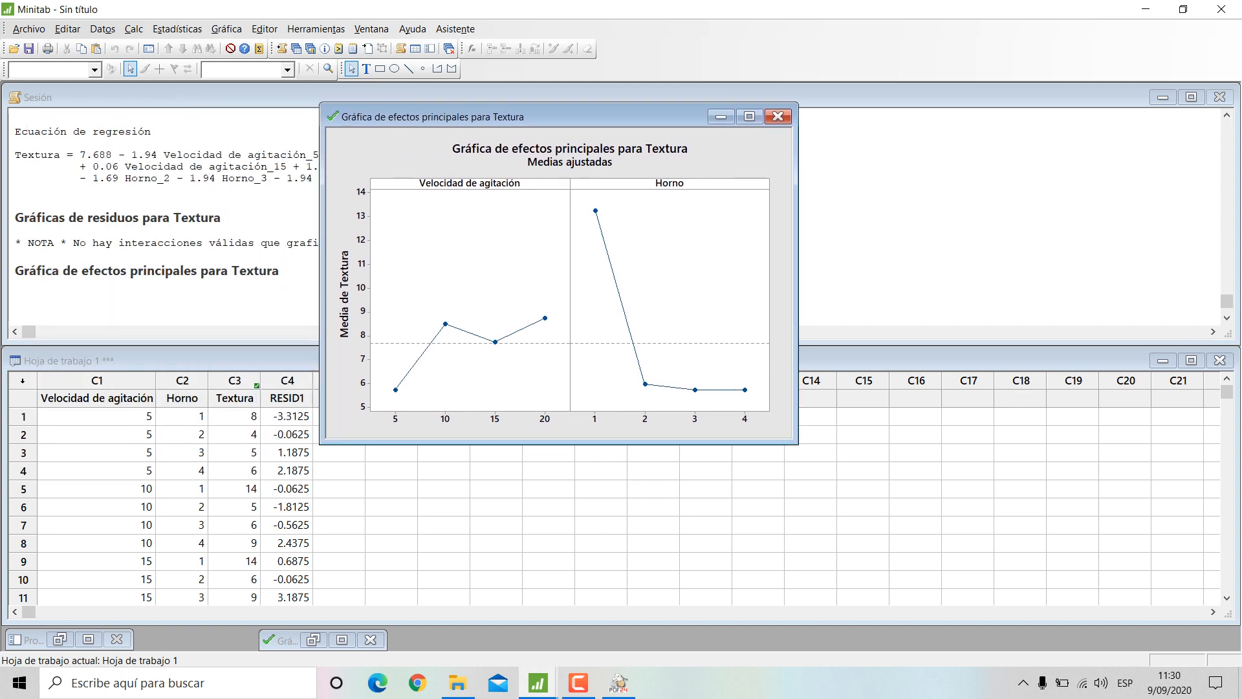
Step: Examine the main effects plot for Textura at full size and place it beside the session output
{"action": "left_click_drag", "start_coordinate": [569, 117], "coordinate": [601, 101]}
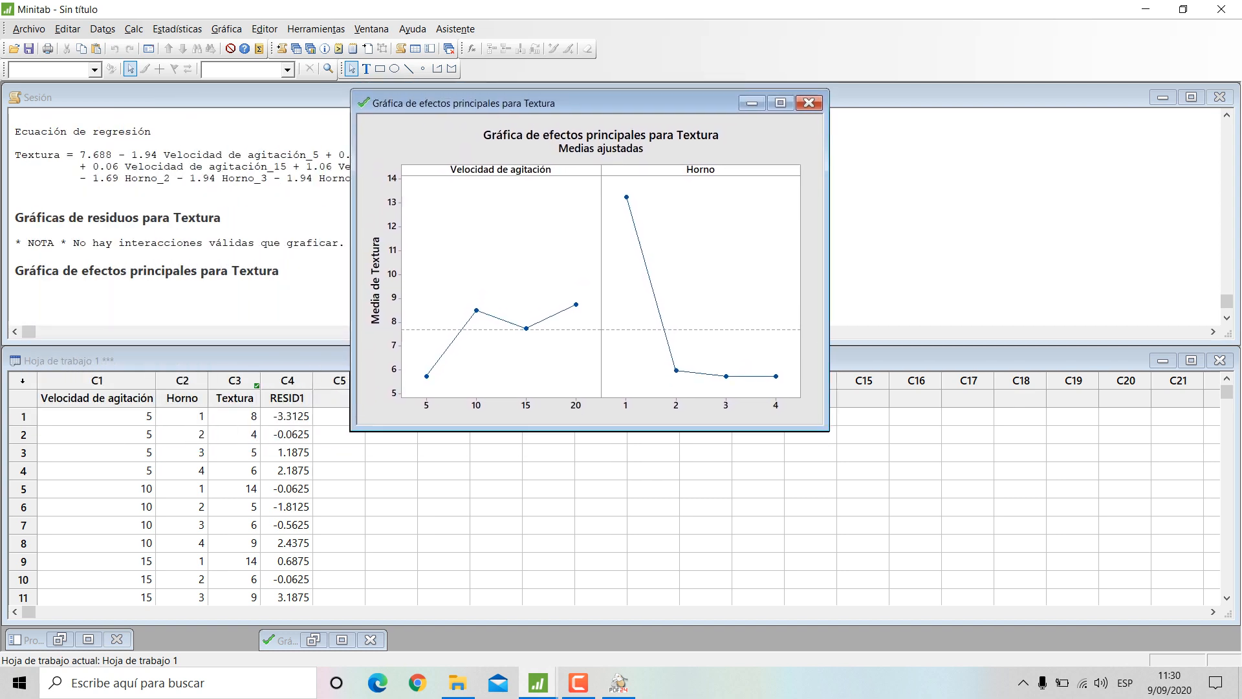
{"action": "left_click", "coordinate": [780, 101]}
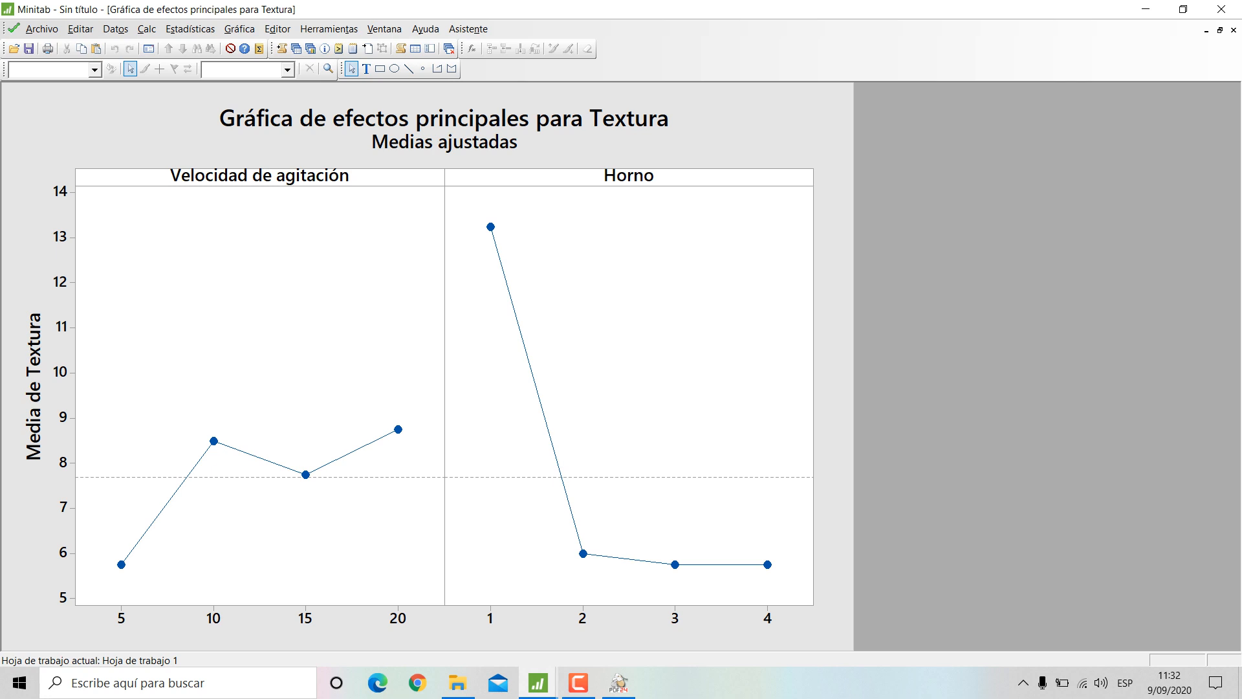
{"action": "left_click", "coordinate": [1220, 30]}
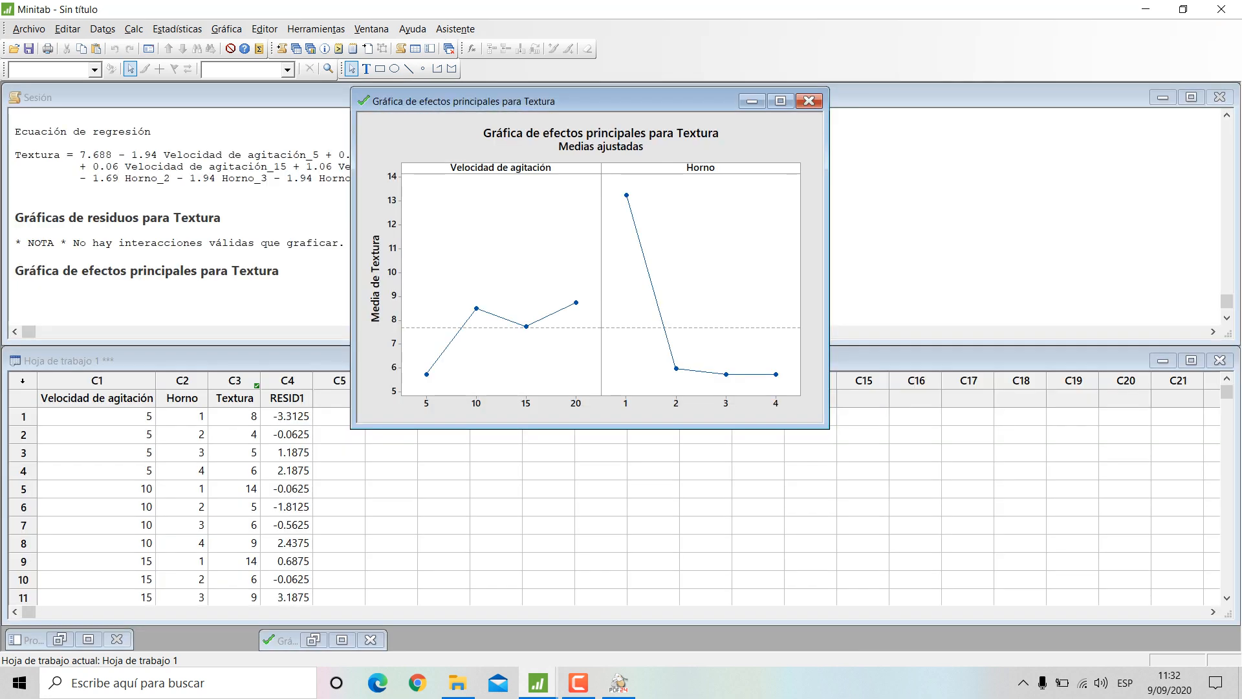
{"action": "left_click_drag", "start_coordinate": [550, 101], "coordinate": [972, 100]}
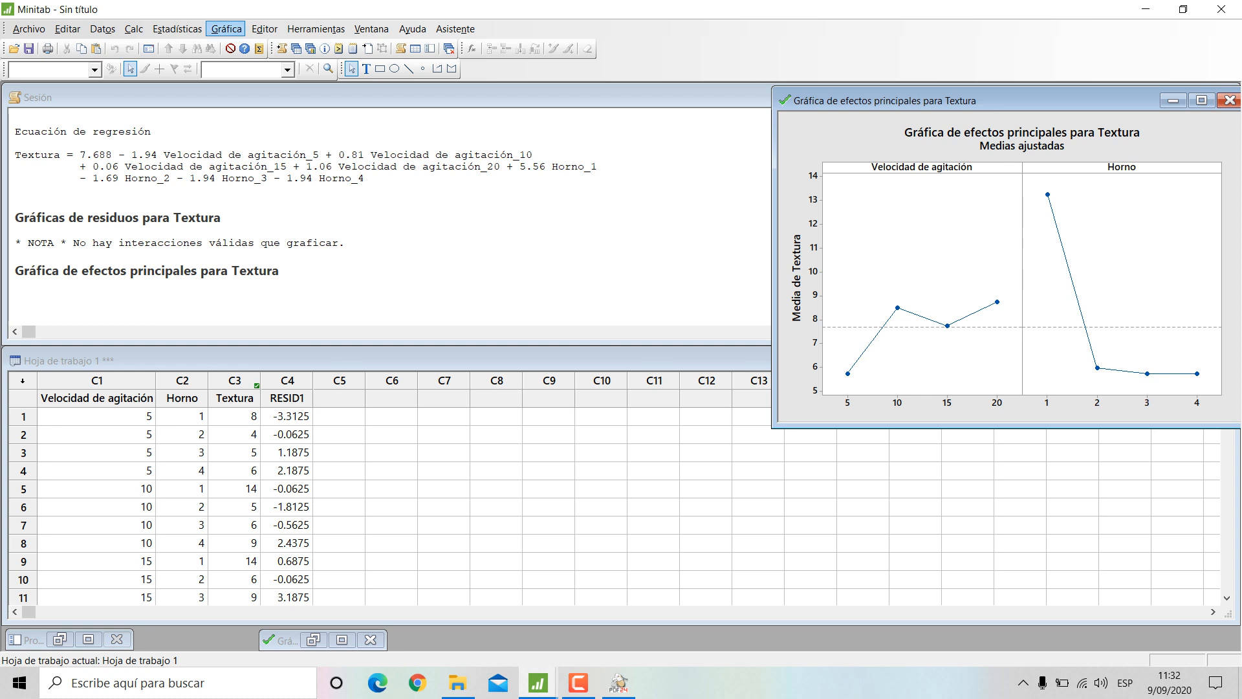
Step: Open the comparisons setup of the general linear model for Textura and place it clear of the main effects plot
{"action": "key", "text": "Left"}
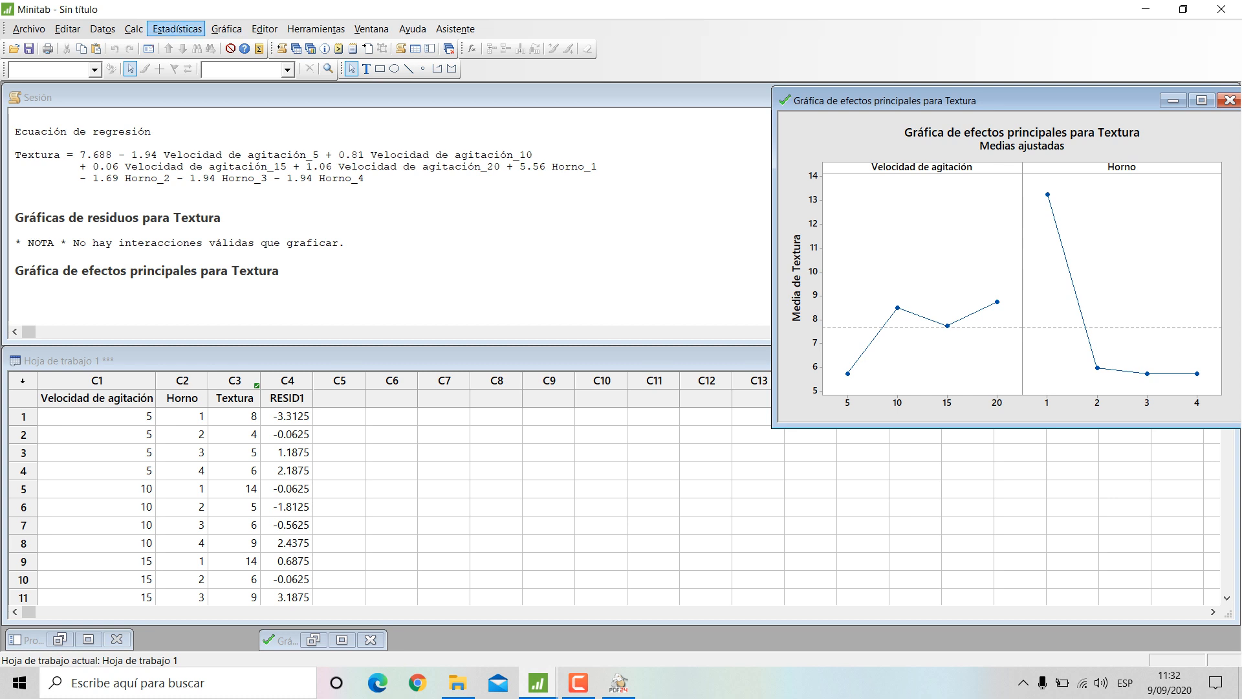
{"action": "key", "text": "Down"}
{"action": "key", "text": "Down"}
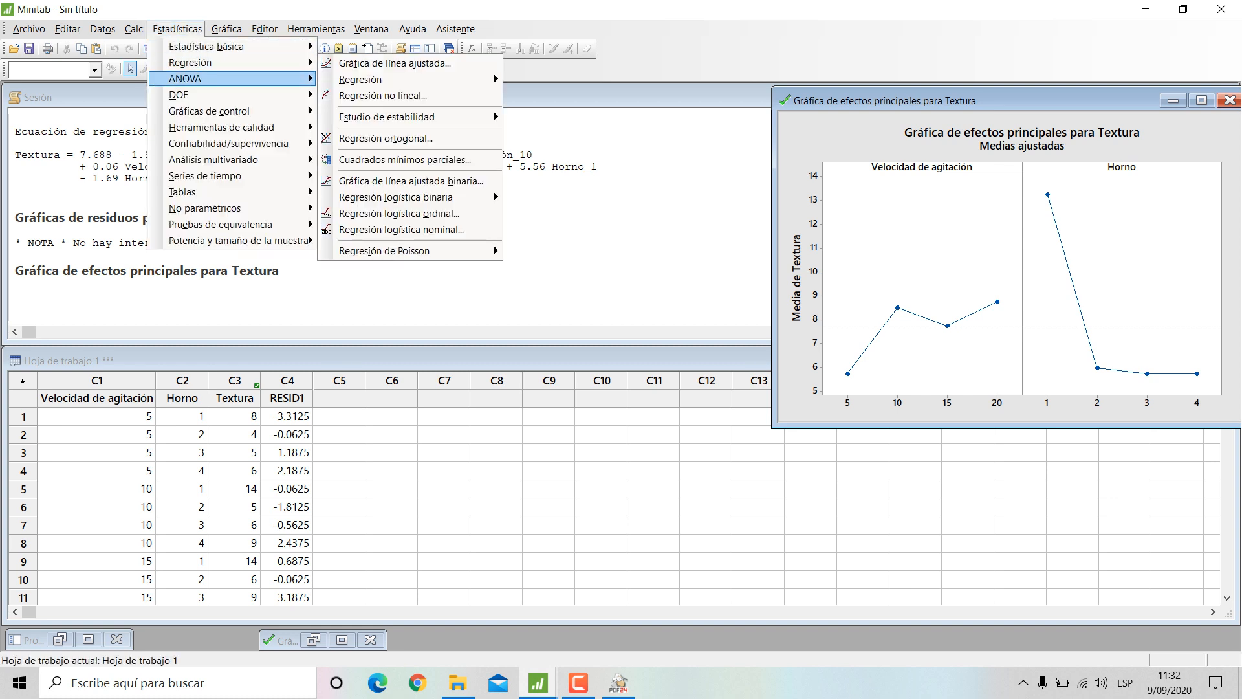
{"action": "mouse_move", "coordinate": [220, 78]}
{"action": "key", "text": "Down"}
{"action": "key", "text": "Down"}
{"action": "key", "text": "Down"}
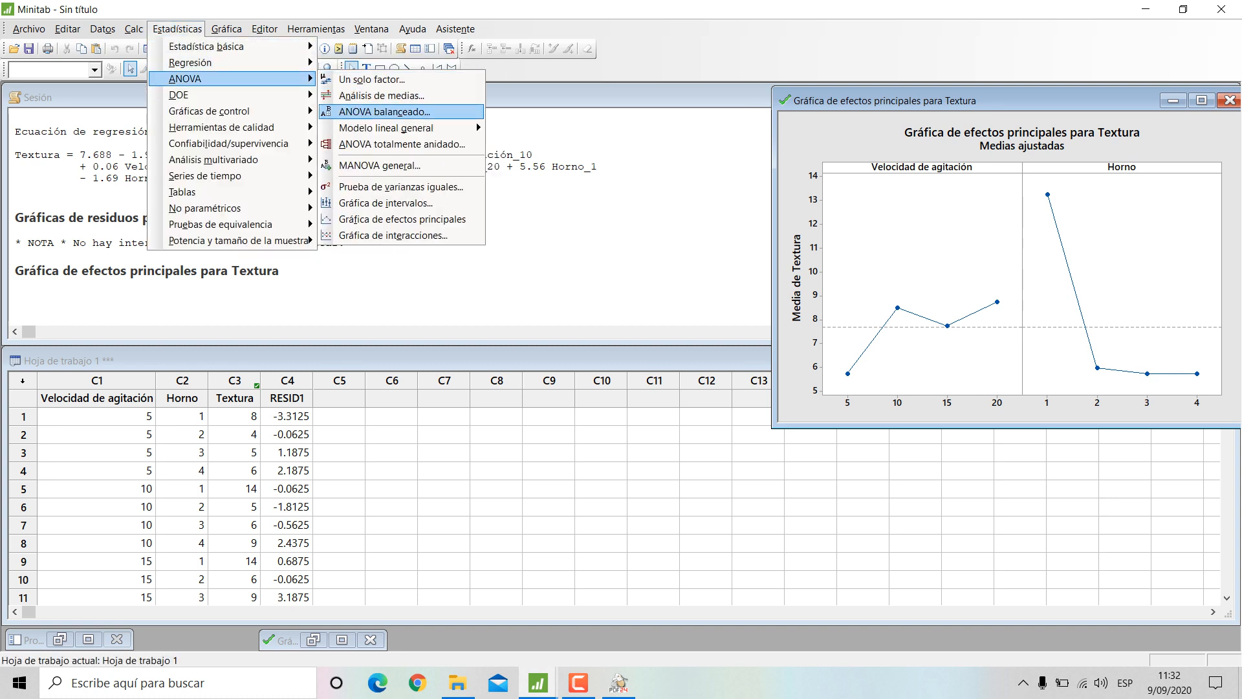
{"action": "key", "text": "Right"}
{"action": "key", "text": "Down"}
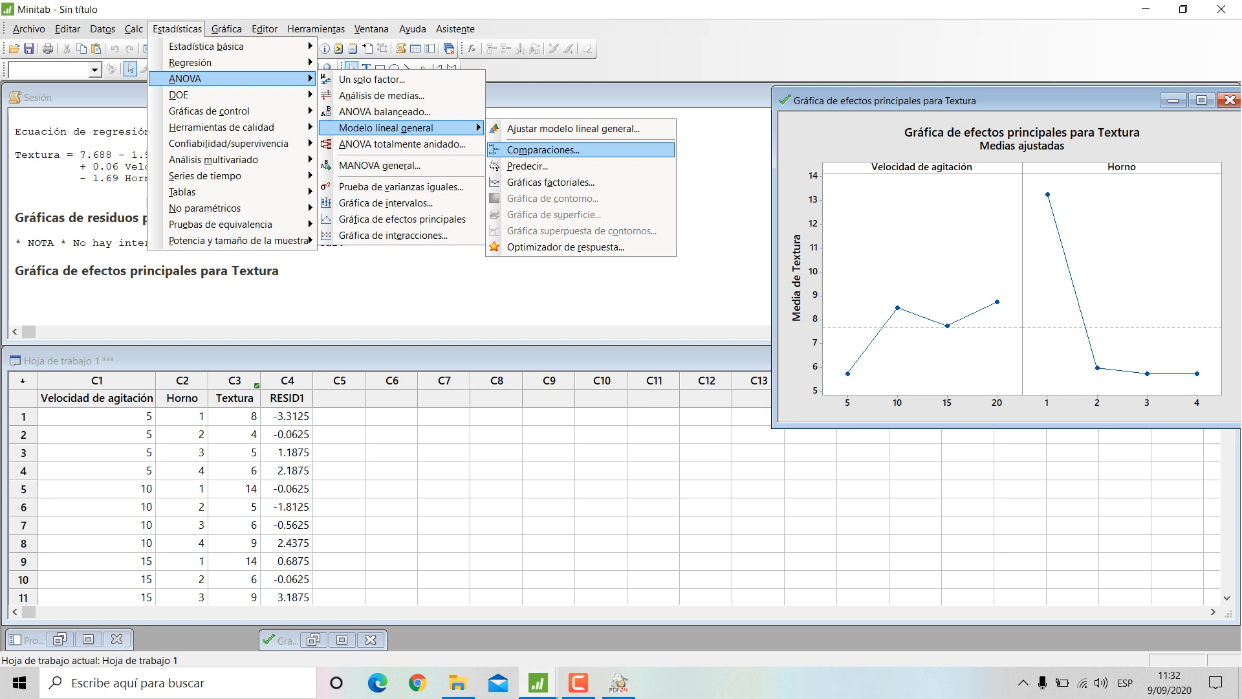
{"action": "key", "text": "Return"}
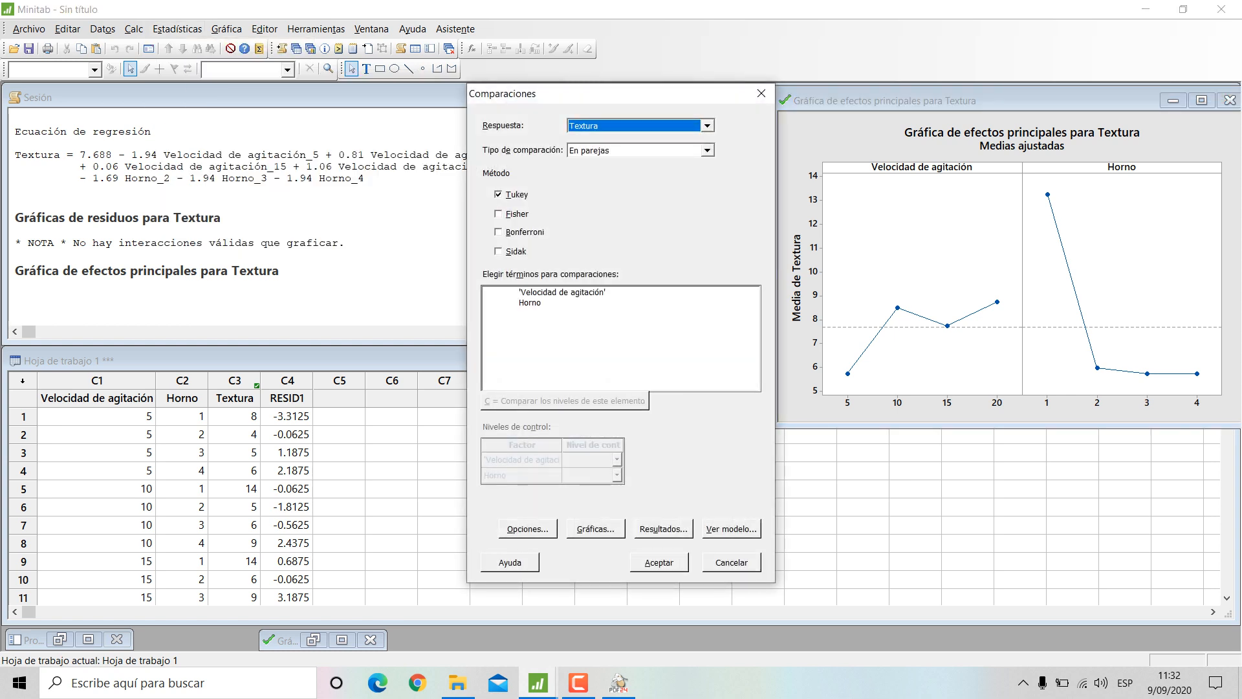
{"action": "left_click_drag", "start_coordinate": [621, 94], "coordinate": [513, 96]}
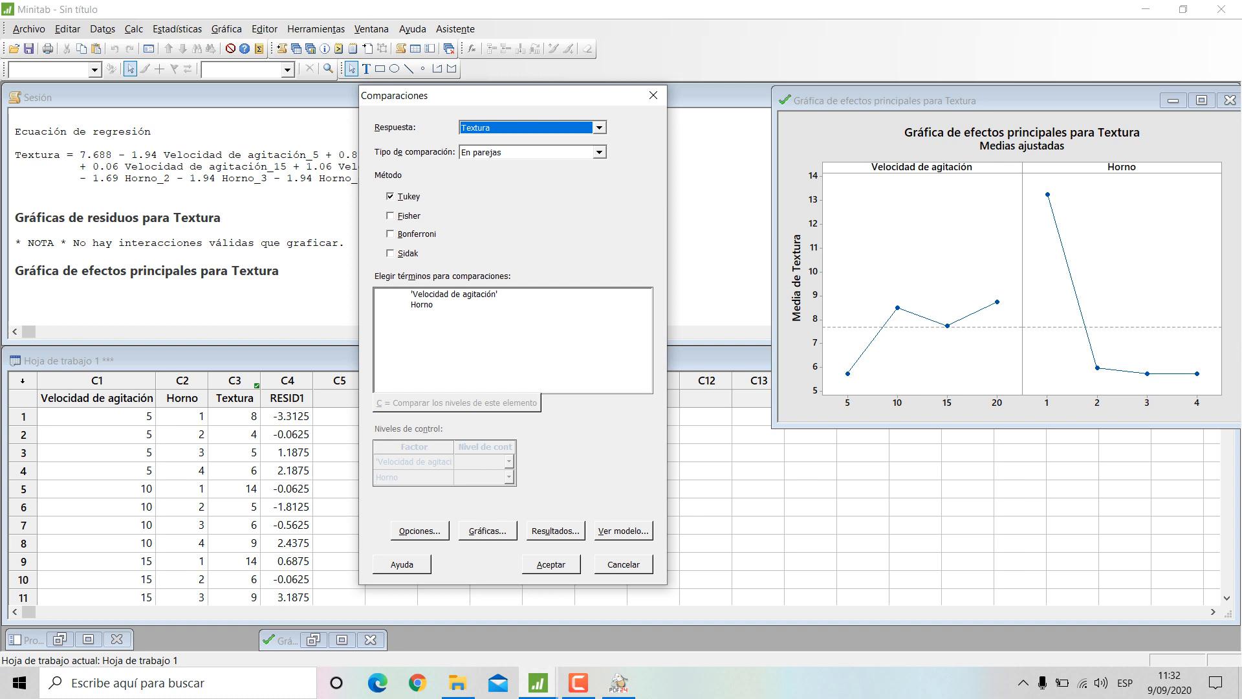
{"action": "left_click", "coordinate": [391, 215]}
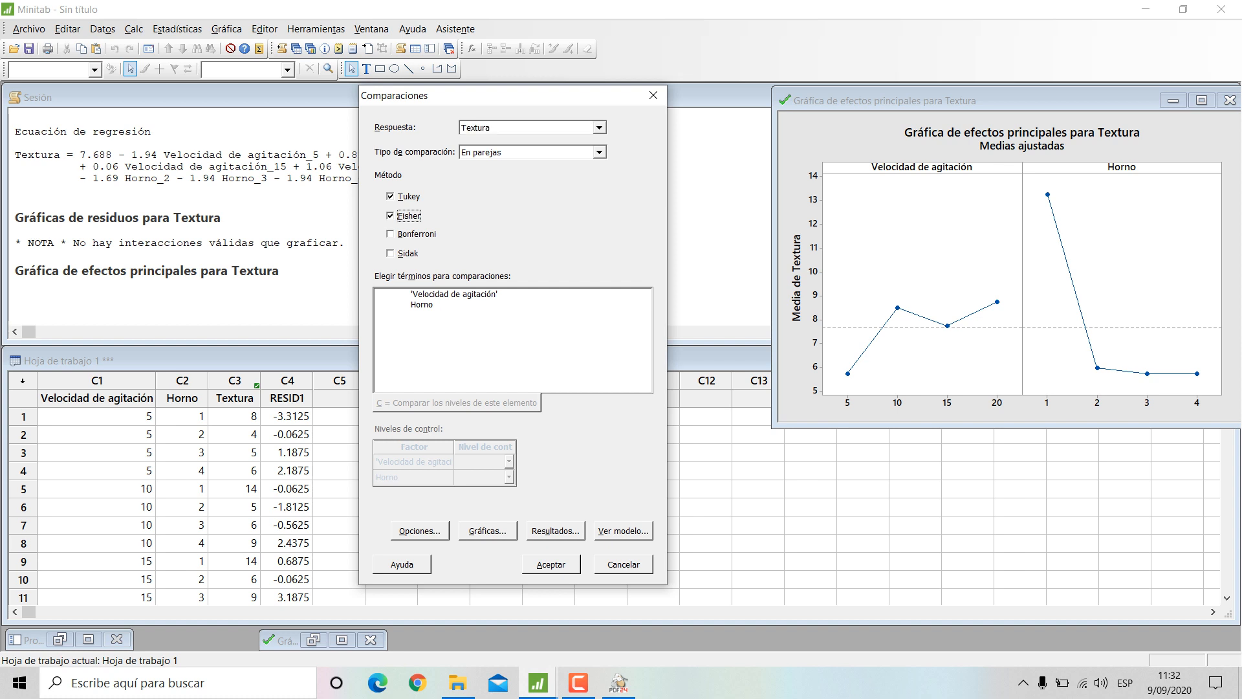
{"action": "left_click", "coordinate": [390, 234]}
{"action": "left_click", "coordinate": [390, 253]}
{"action": "left_click", "coordinate": [390, 234]}
{"action": "left_click", "coordinate": [390, 215]}
Step: Choose only Horno as the term for the pairwise Tukey comparisons, leaving Velocidad de agitación out
{"action": "double_click", "coordinate": [454, 294]}
{"action": "double_click", "coordinate": [422, 305]}
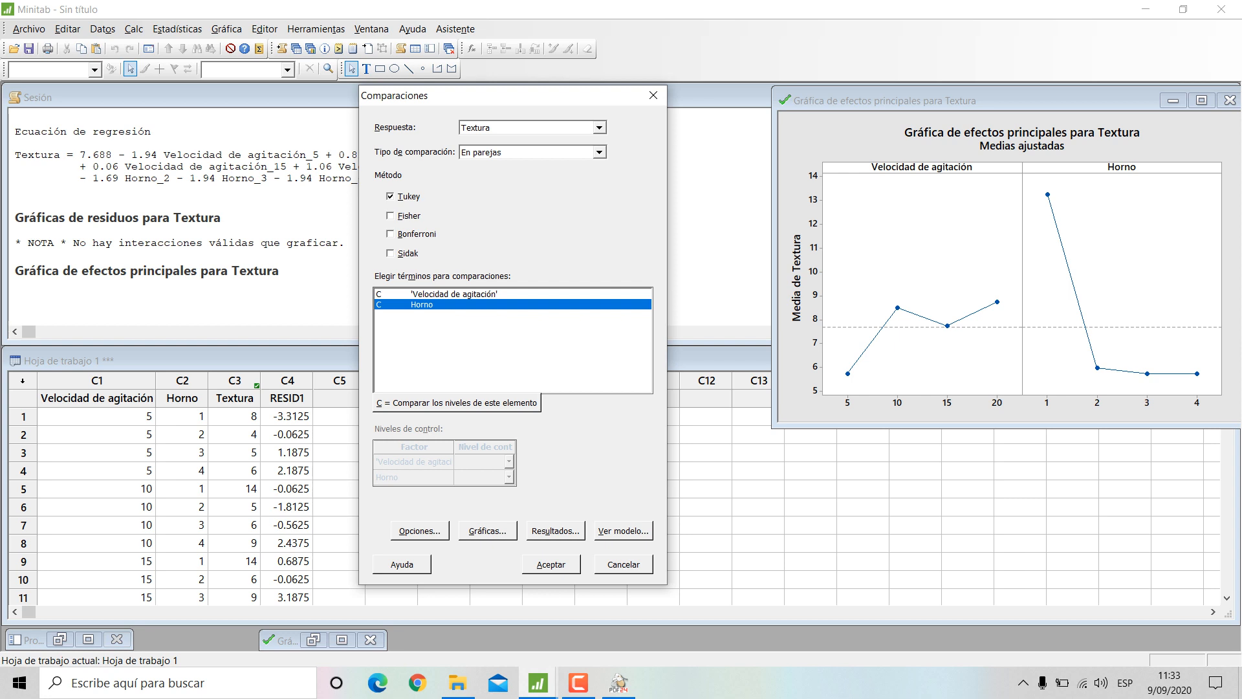
{"action": "double_click", "coordinate": [454, 295]}
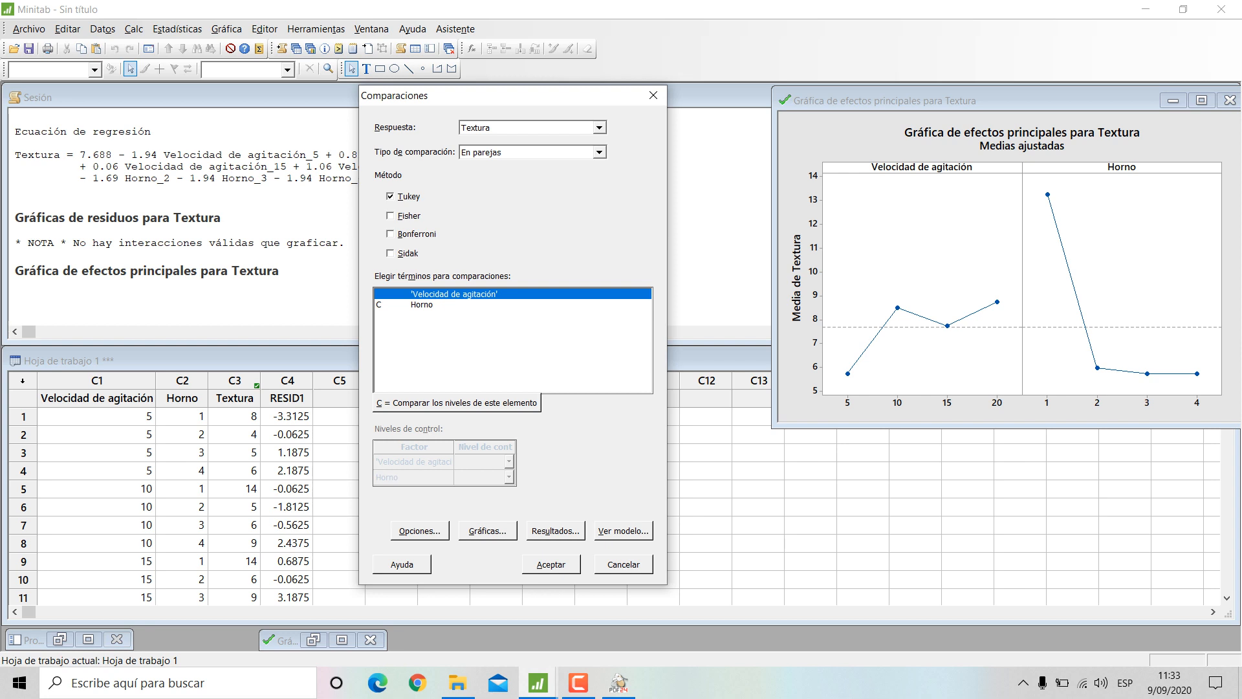
Step: Accept a confidence level of 95 and the interval plot for differences of means for the comparisons
{"action": "left_click", "coordinate": [420, 531]}
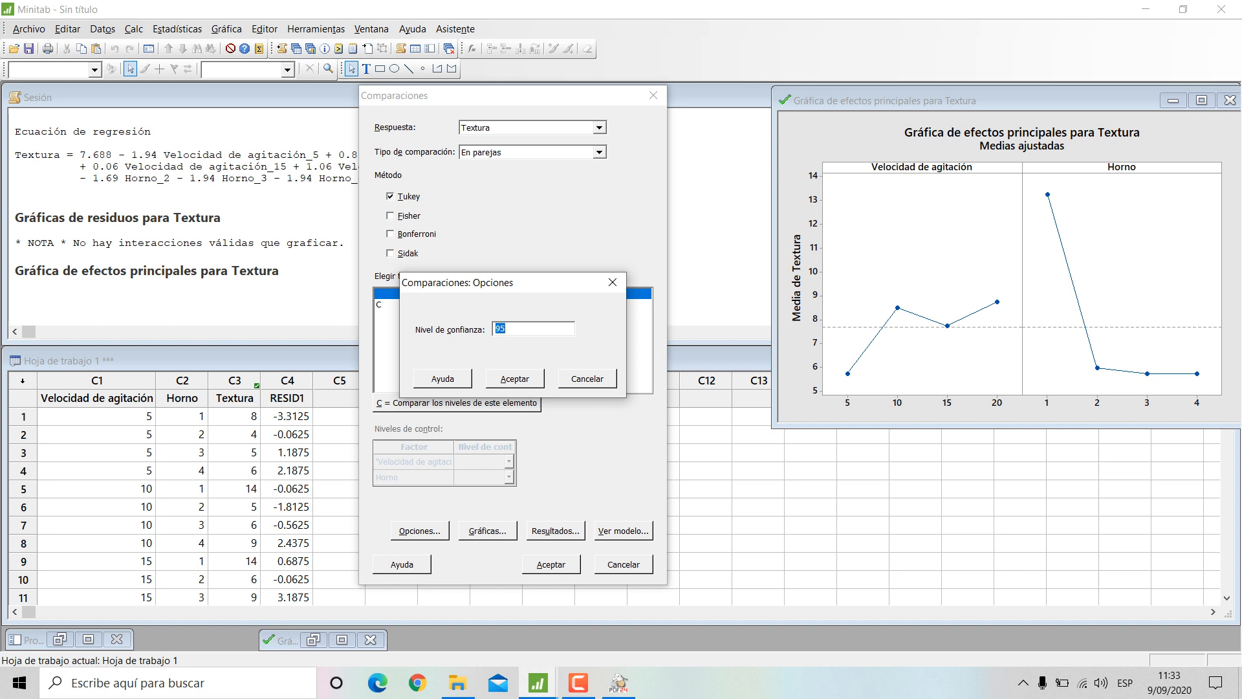
{"action": "left_click", "coordinate": [515, 379]}
{"action": "left_click", "coordinate": [488, 530]}
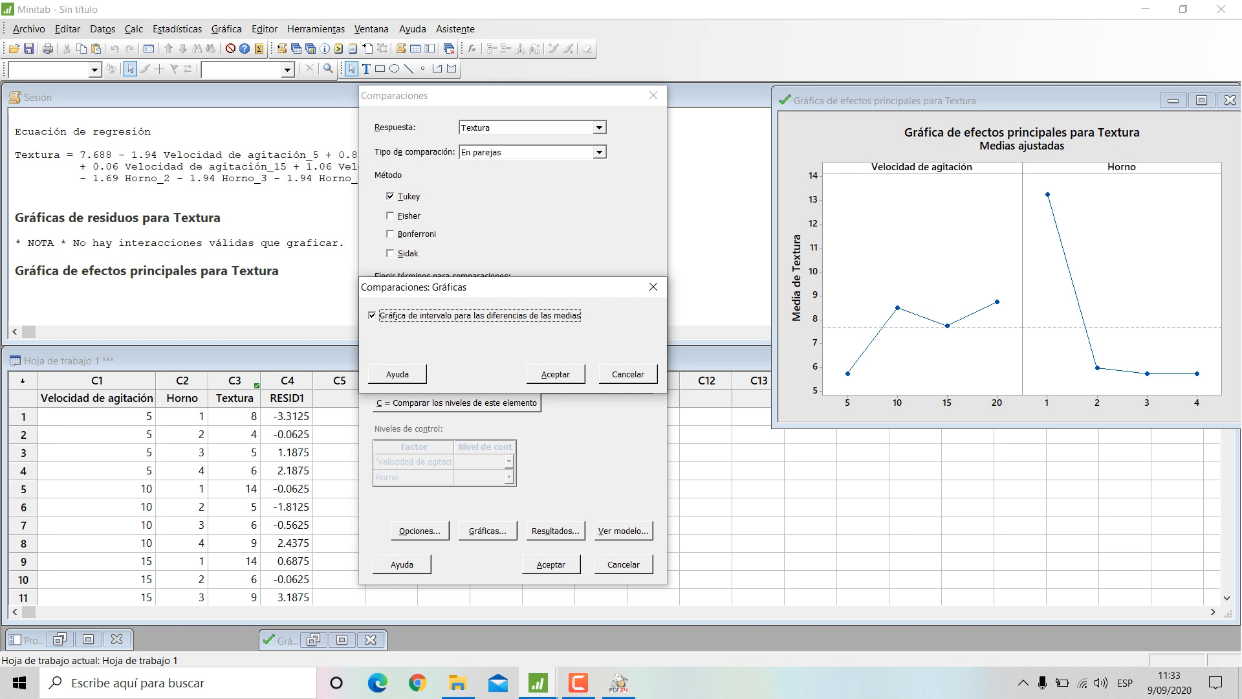
{"action": "left_click_drag", "start_coordinate": [511, 287], "coordinate": [511, 286]}
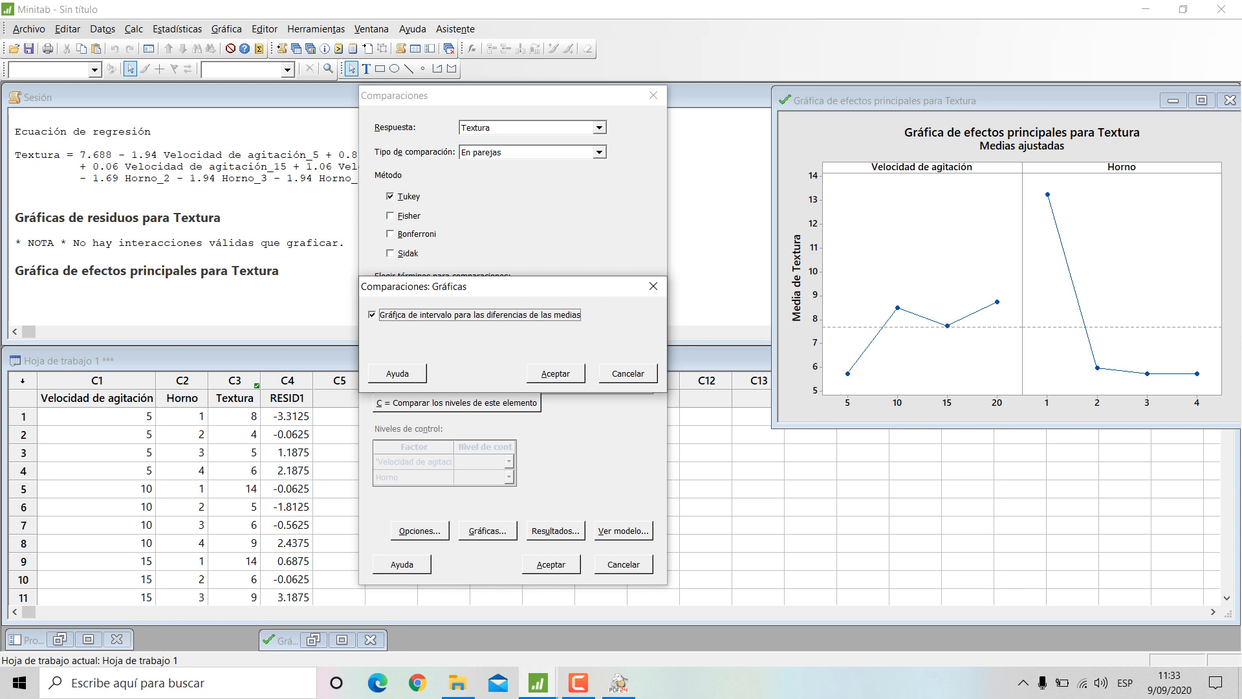
{"action": "key", "text": "Return"}
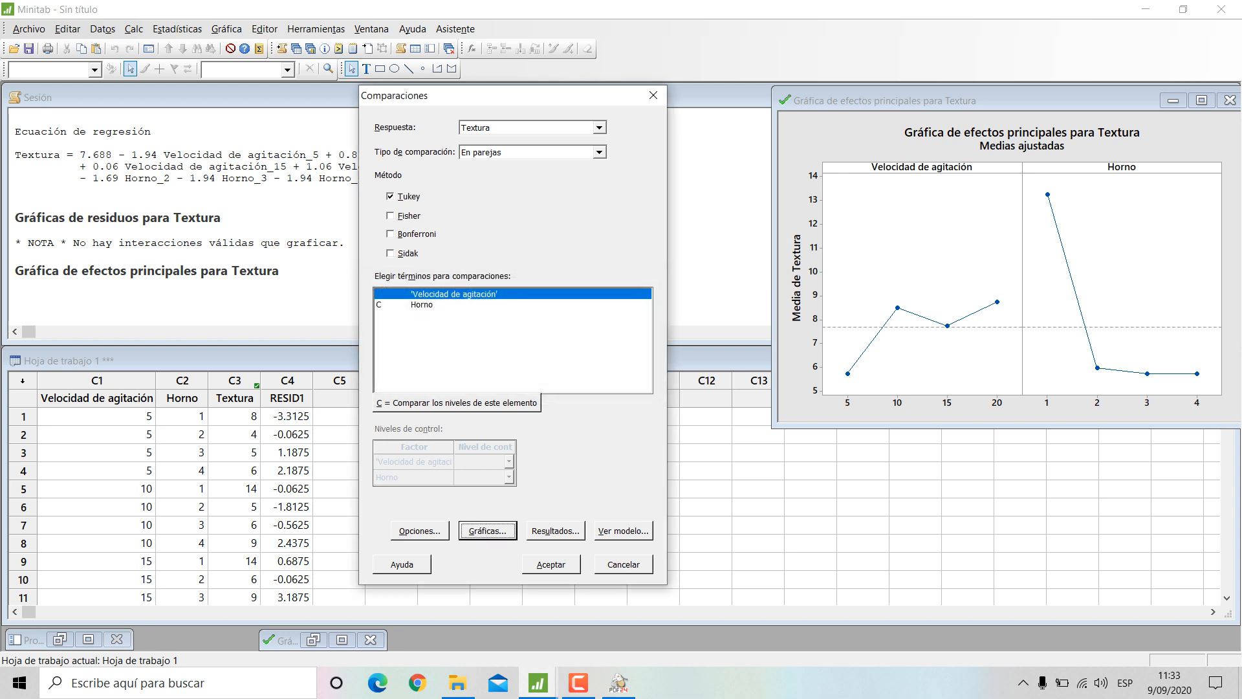
Step: Run the Tukey comparisons with only grouping information in the results, and move the interval plot clear of the grouping table
{"action": "key", "text": "alt+u"}
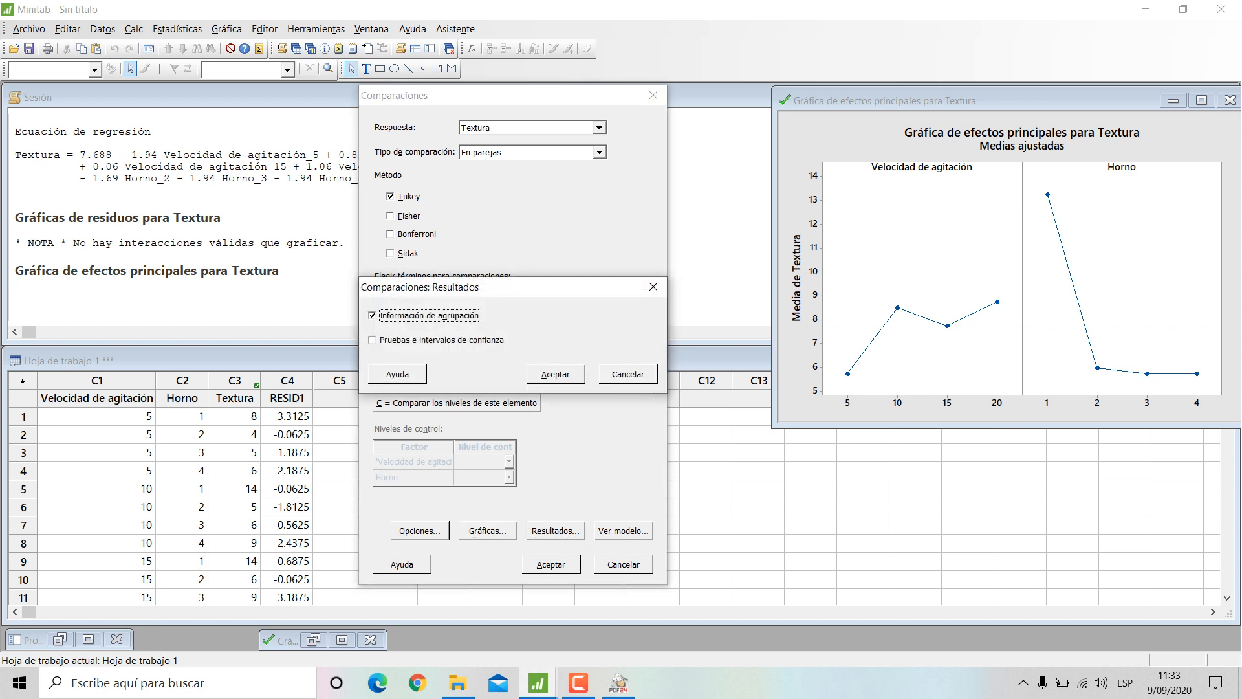
{"action": "key", "text": "Return"}
{"action": "key", "text": "alt+v"}
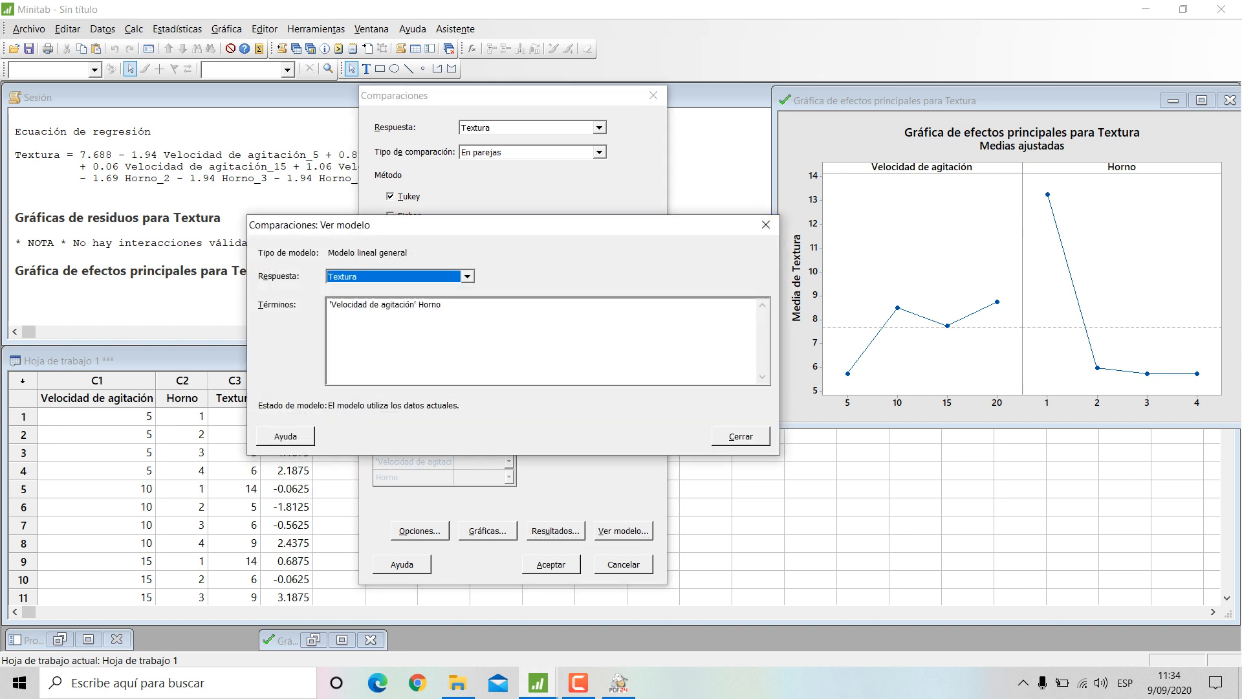
{"action": "left_click", "coordinate": [741, 436]}
{"action": "key", "text": "Return"}
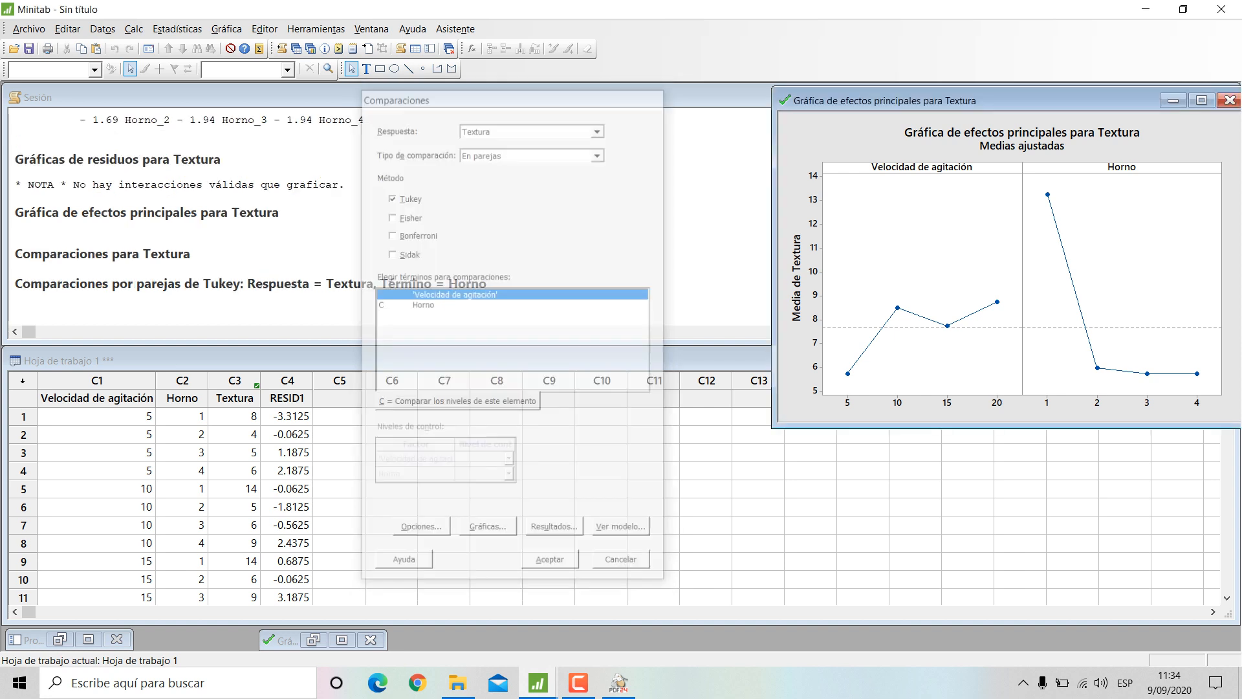
{"action": "left_click_drag", "start_coordinate": [291, 148], "coordinate": [778, 101]}
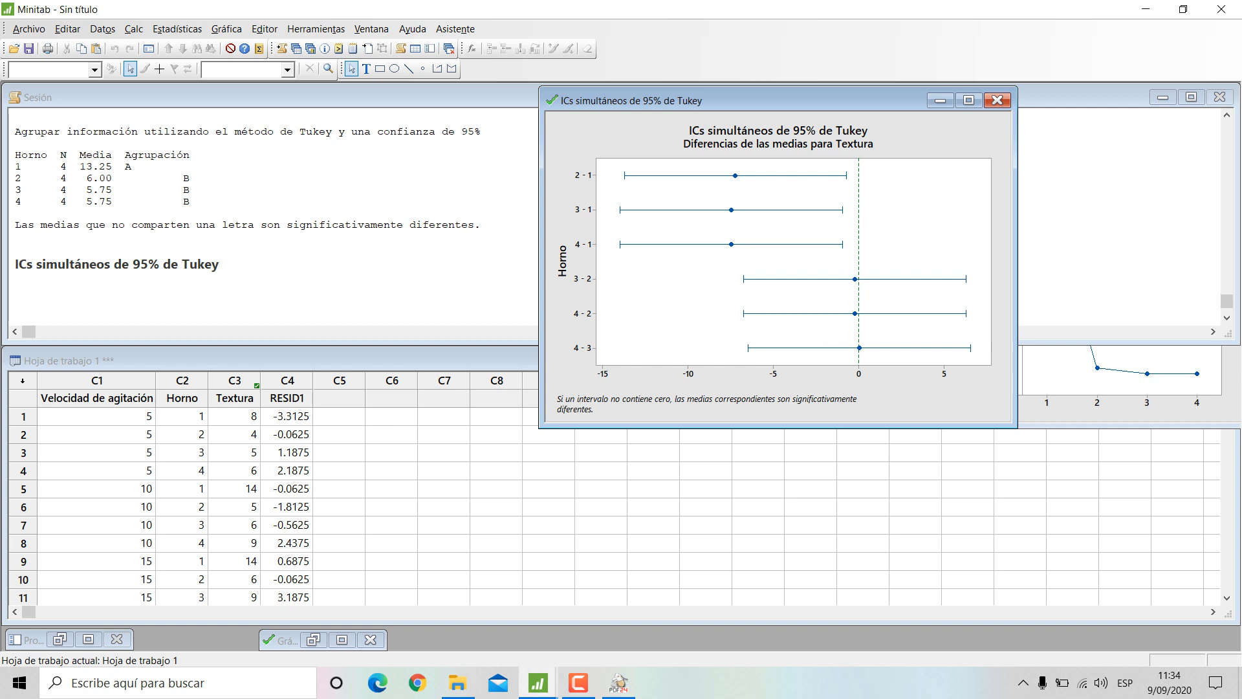
Step: Examine the Tukey grouping table for Horno alongside the simultaneous 95% interval plot
{"action": "left_click_drag", "start_coordinate": [777, 101], "coordinate": [771, 98]}
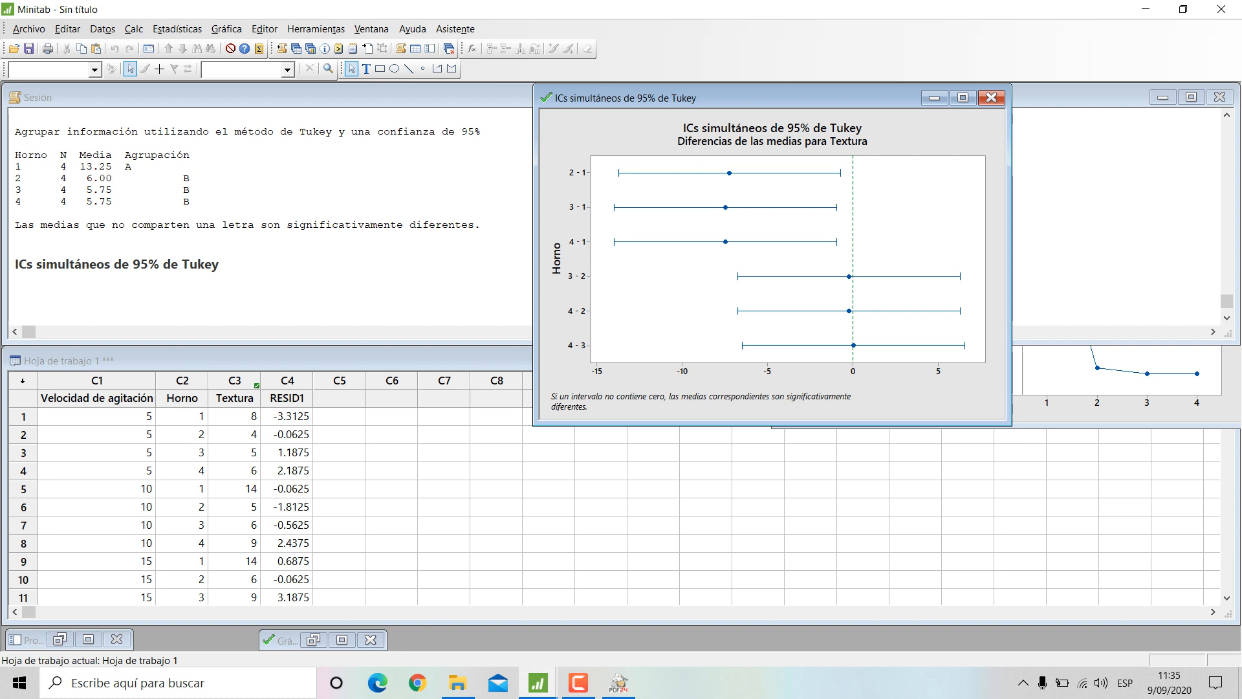
{"action": "mouse_move", "coordinate": [800, 276]}
{"action": "left_click_drag", "start_coordinate": [776, 98], "coordinate": [815, 99]}
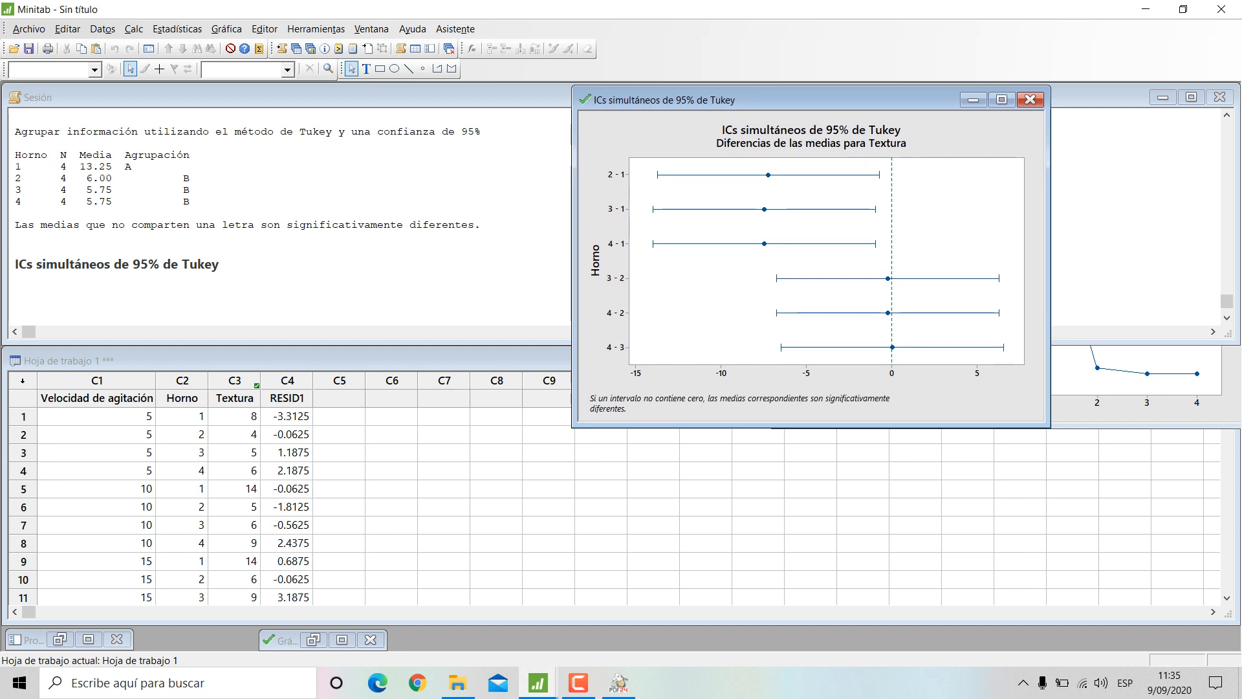
{"action": "left_click_drag", "start_coordinate": [15, 154], "coordinate": [16, 212]}
{"action": "left_click", "coordinate": [191, 178]}
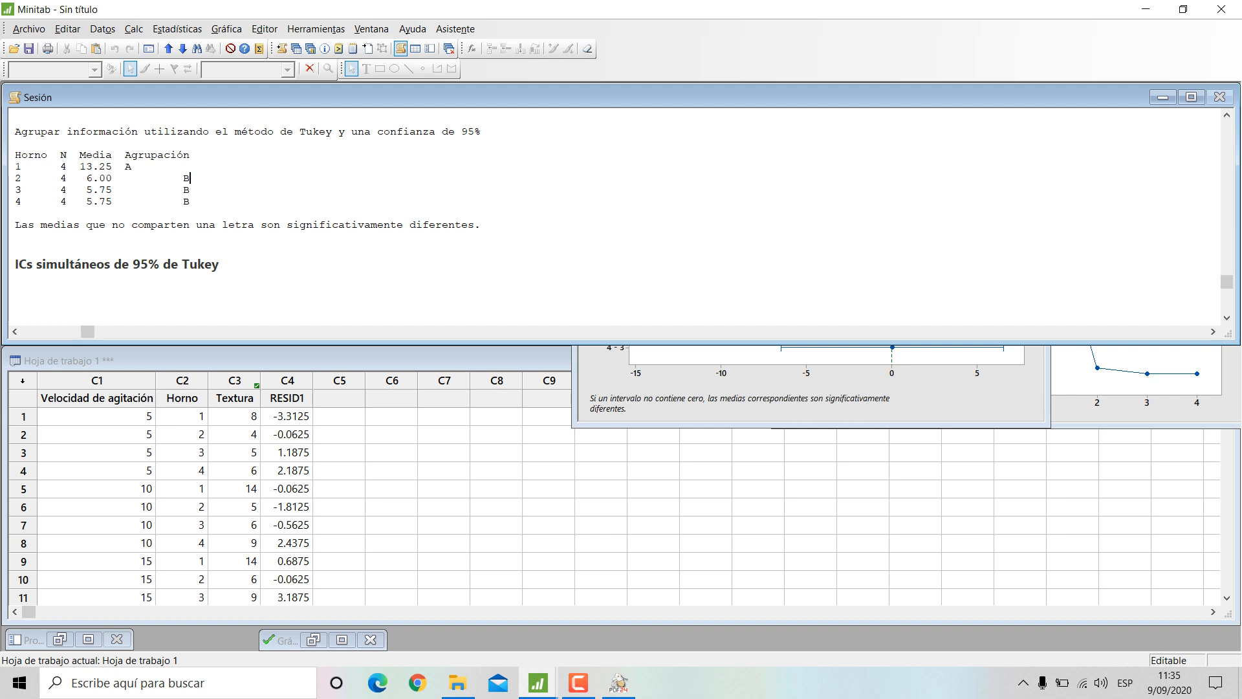
{"action": "left_click", "coordinate": [15, 178]}
{"action": "left_click", "coordinate": [16, 190]}
{"action": "left_click", "coordinate": [15, 202]}
{"action": "left_click", "coordinate": [809, 387]}
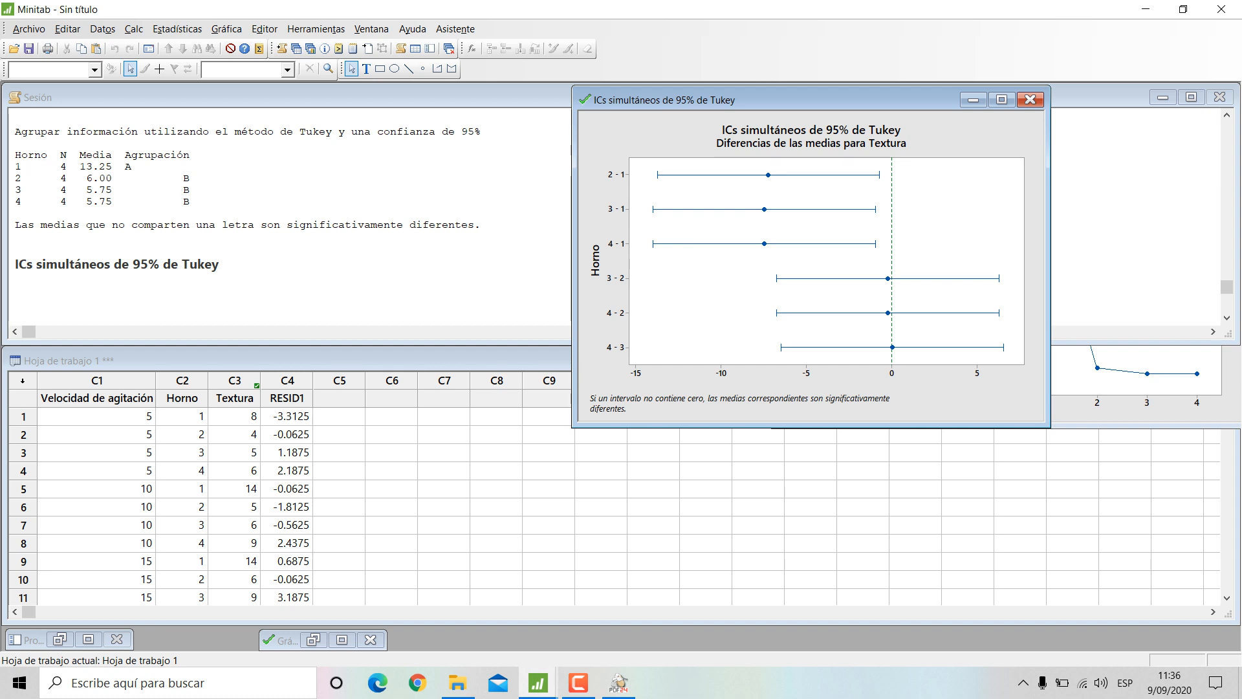
Step: Bring forward the main effects plot for Textura and place it over the Tukey interval plot to examine the Horno means
{"action": "left_click", "coordinate": [1138, 388]}
{"action": "left_click_drag", "start_coordinate": [1035, 100], "coordinate": [834, 100]}
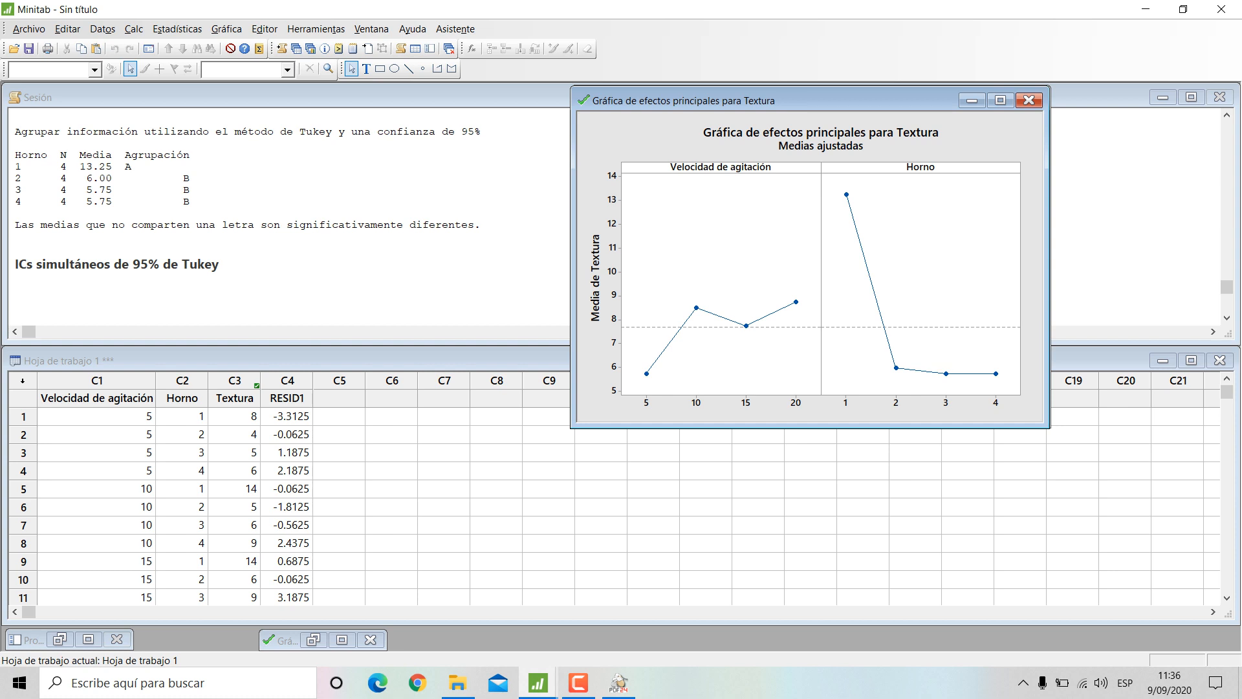
{"action": "mouse_move", "coordinate": [847, 195]}
{"action": "right_click", "coordinate": [1018, 407]}
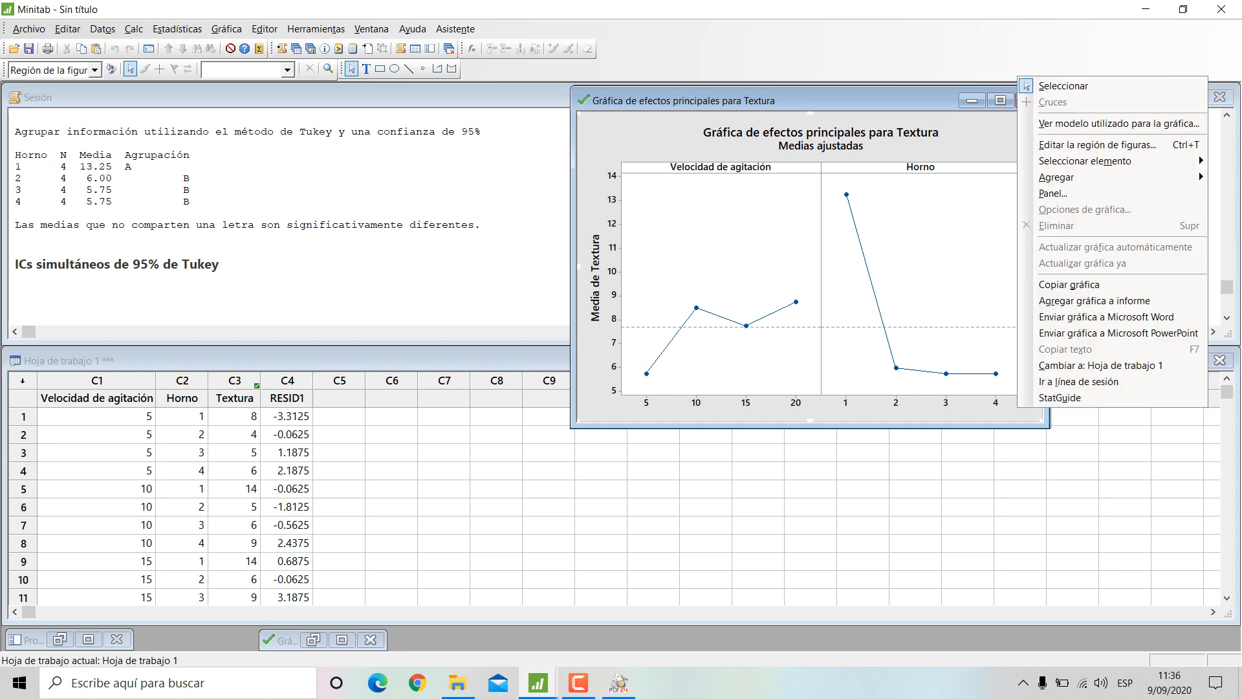
{"action": "key", "text": "Escape"}
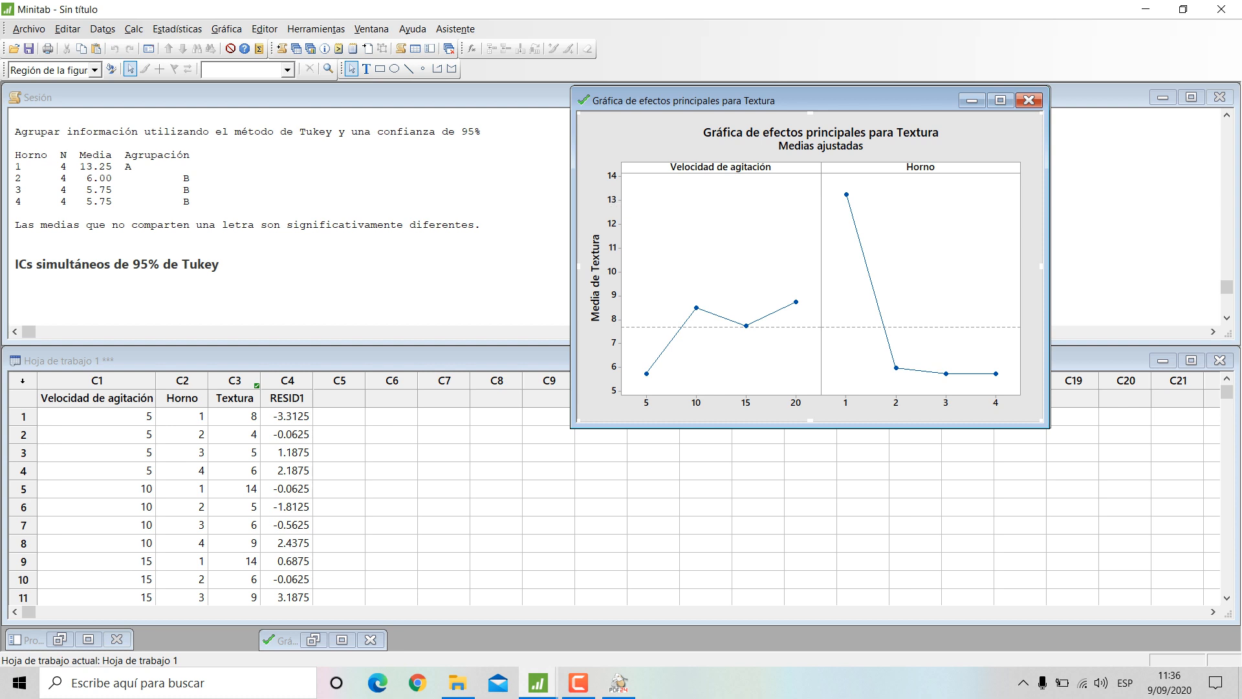
{"action": "mouse_move", "coordinate": [841, 101]}
{"action": "left_mouse_down"}
{"action": "mouse_move", "coordinate": [922, 106]}
{"action": "mouse_move", "coordinate": [841, 99]}
{"action": "left_mouse_up"}
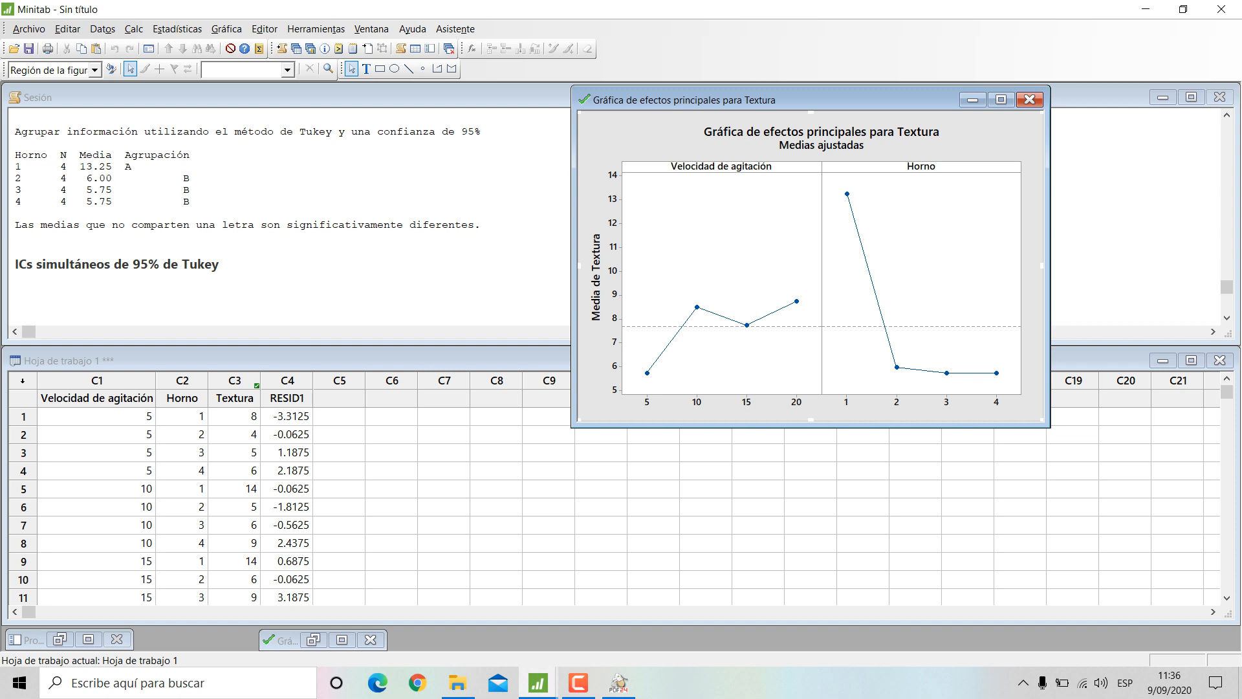
Step: Create a new Minitab project without saving the current one, and switch to the PDF slides on the Latin square design
{"action": "left_click", "coordinate": [29, 29]}
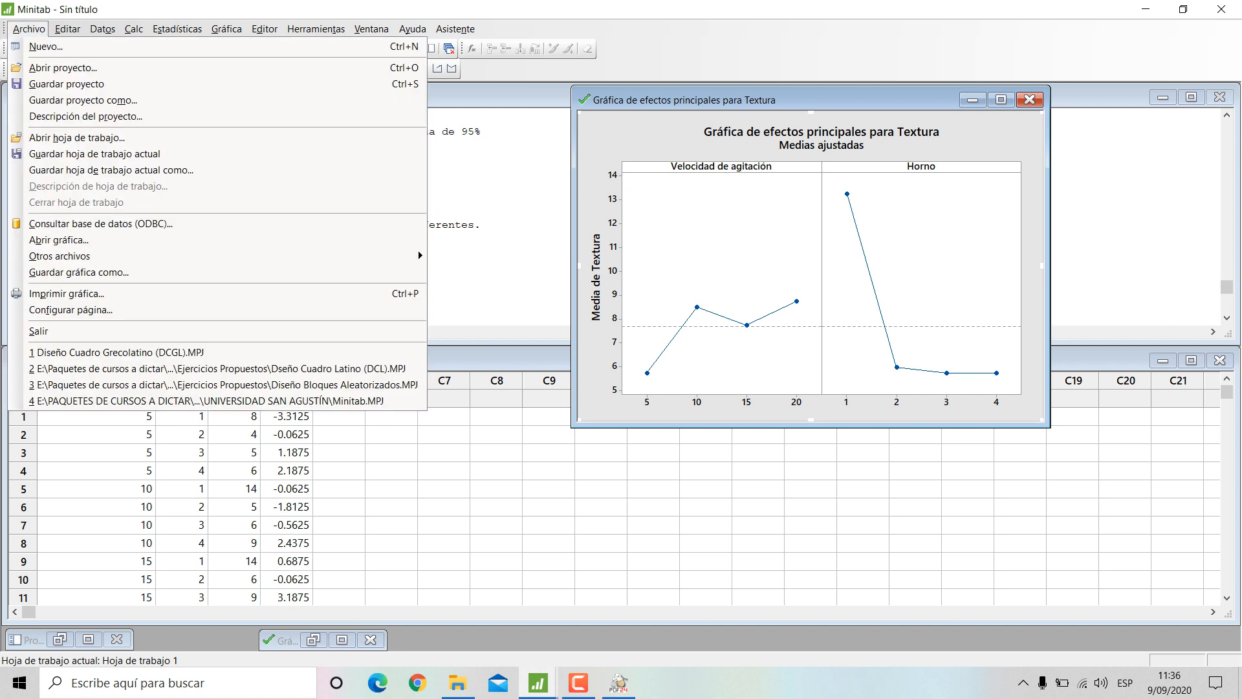
{"action": "key", "text": "Return"}
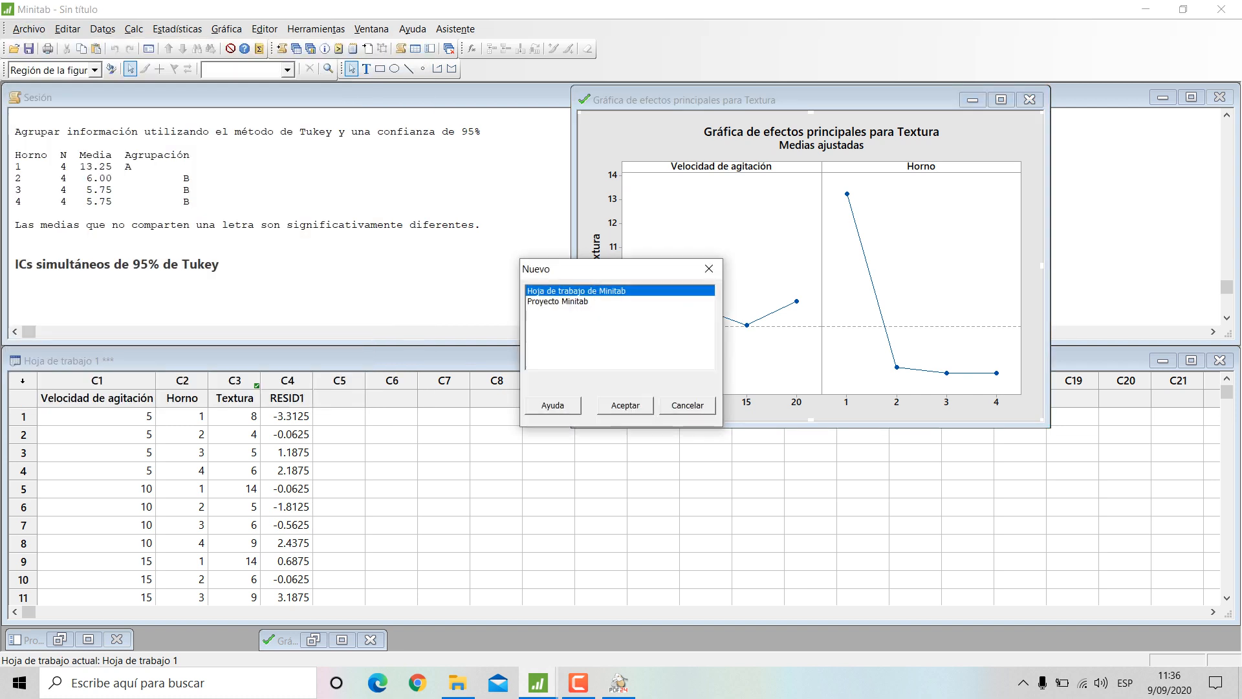
{"action": "left_click", "coordinate": [558, 302]}
{"action": "left_click", "coordinate": [625, 405]}
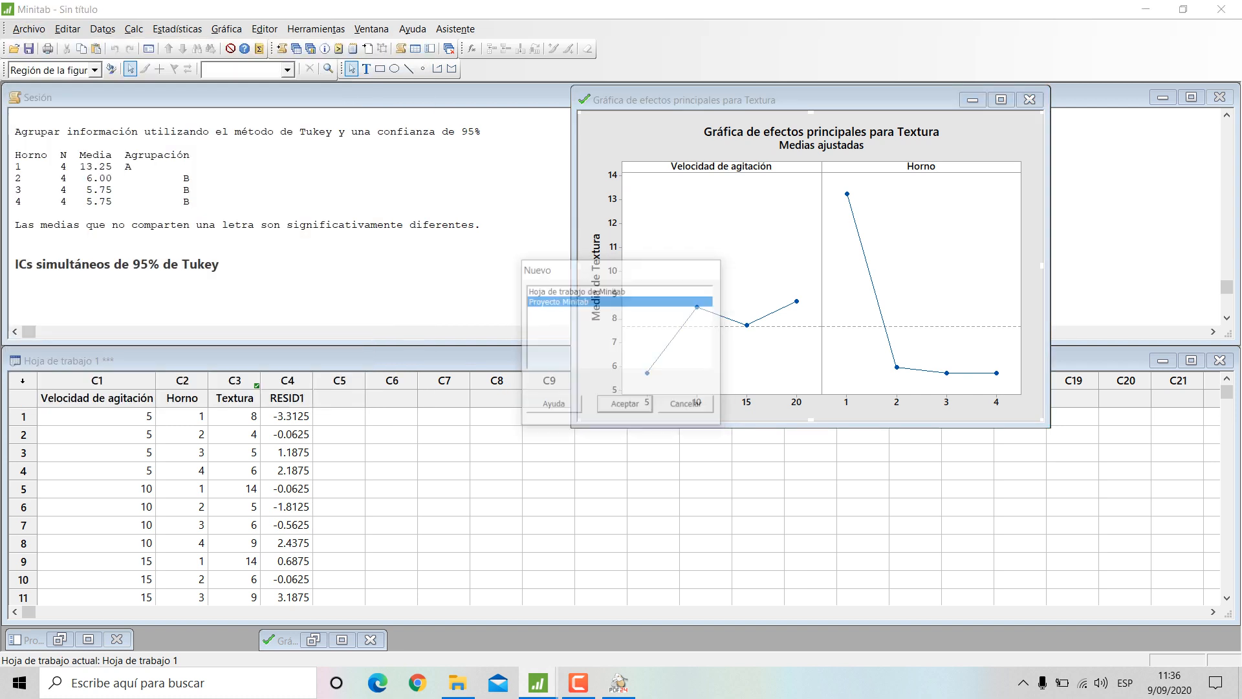
{"action": "left_click", "coordinate": [654, 377]}
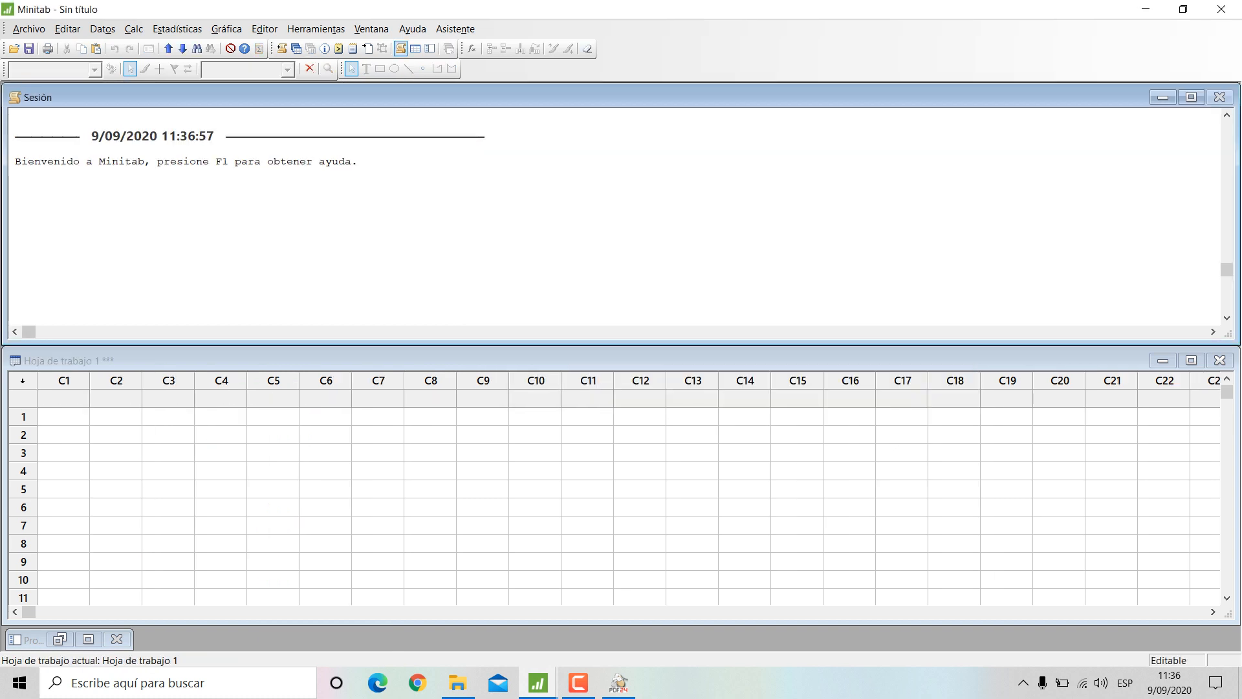
{"action": "left_click", "coordinate": [619, 682]}
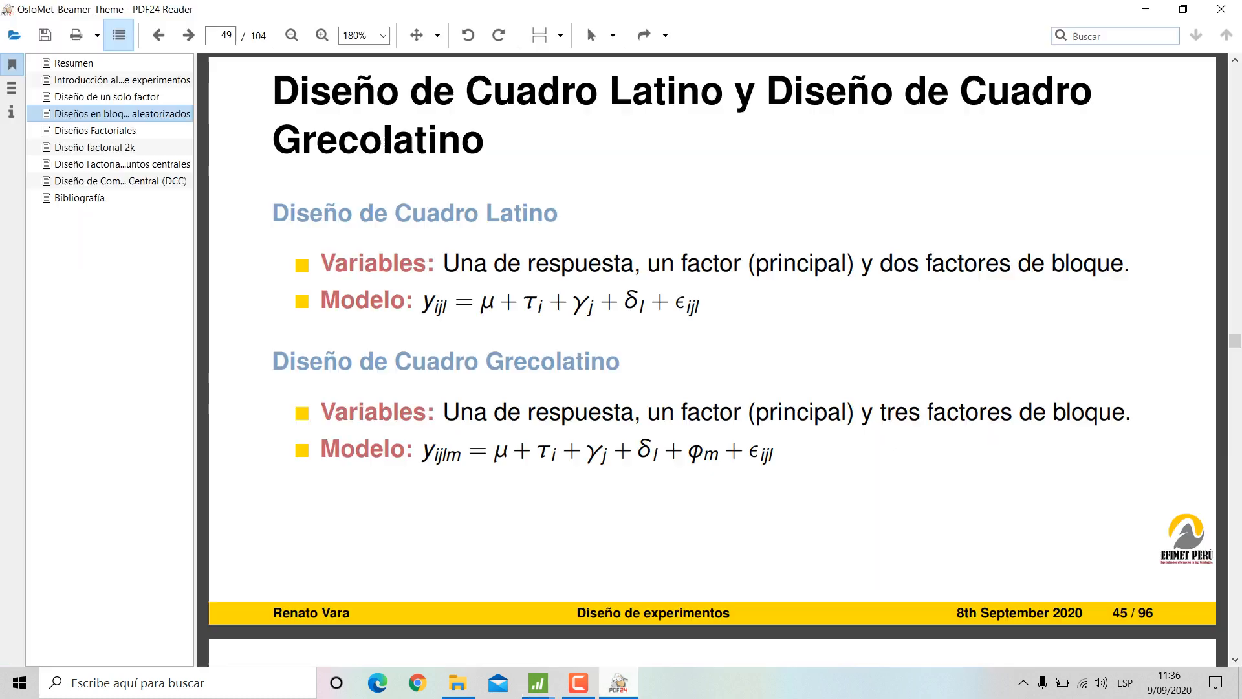
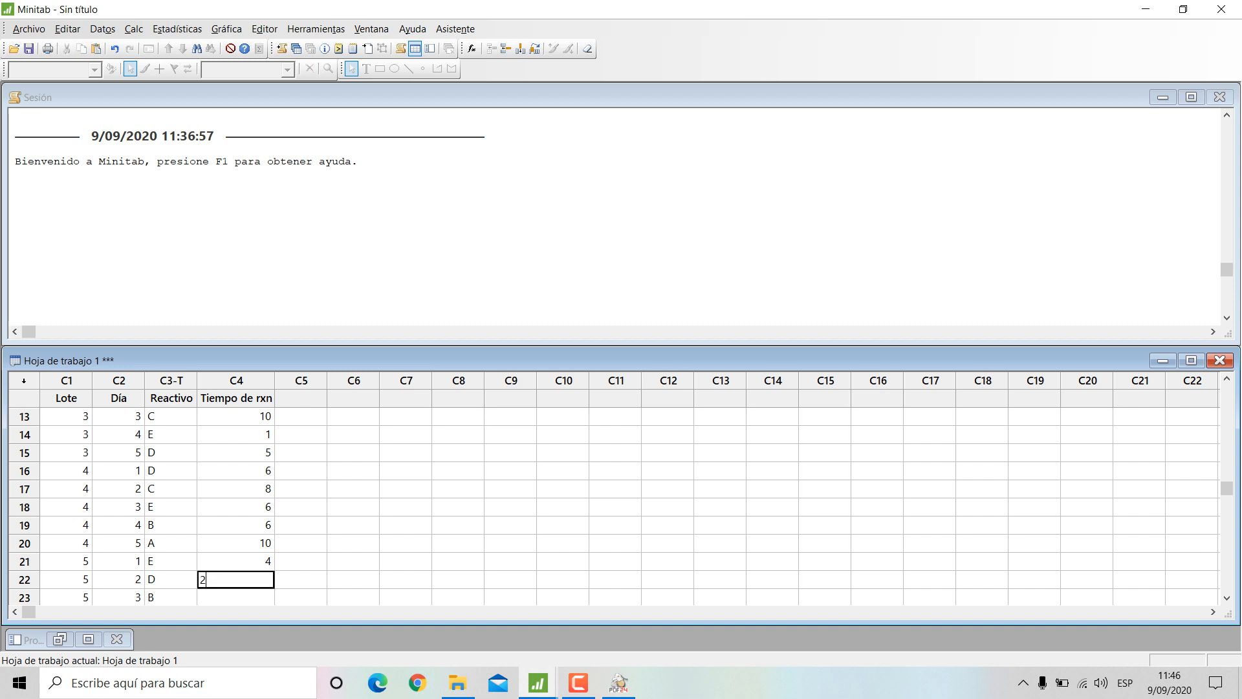
Step: Complete the Tiempo de rxn column for Lote 5 with 2, 3, 8 and 8 for days 2 to 5
{"action": "key", "text": "Down"}
{"action": "key", "text": "Down"}
{"action": "key", "text": "alt+Tab"}
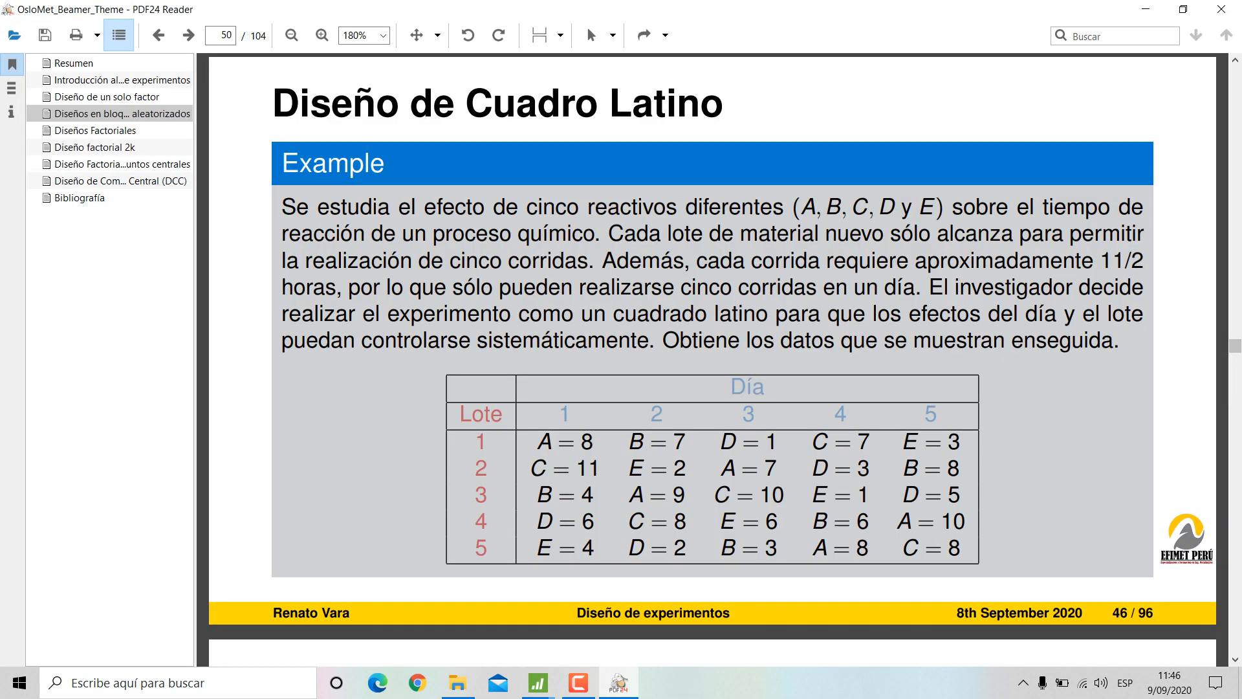
{"action": "key", "text": "alt+Tab"}
{"action": "type", "text": "8"}
{"action": "key", "text": "Return"}
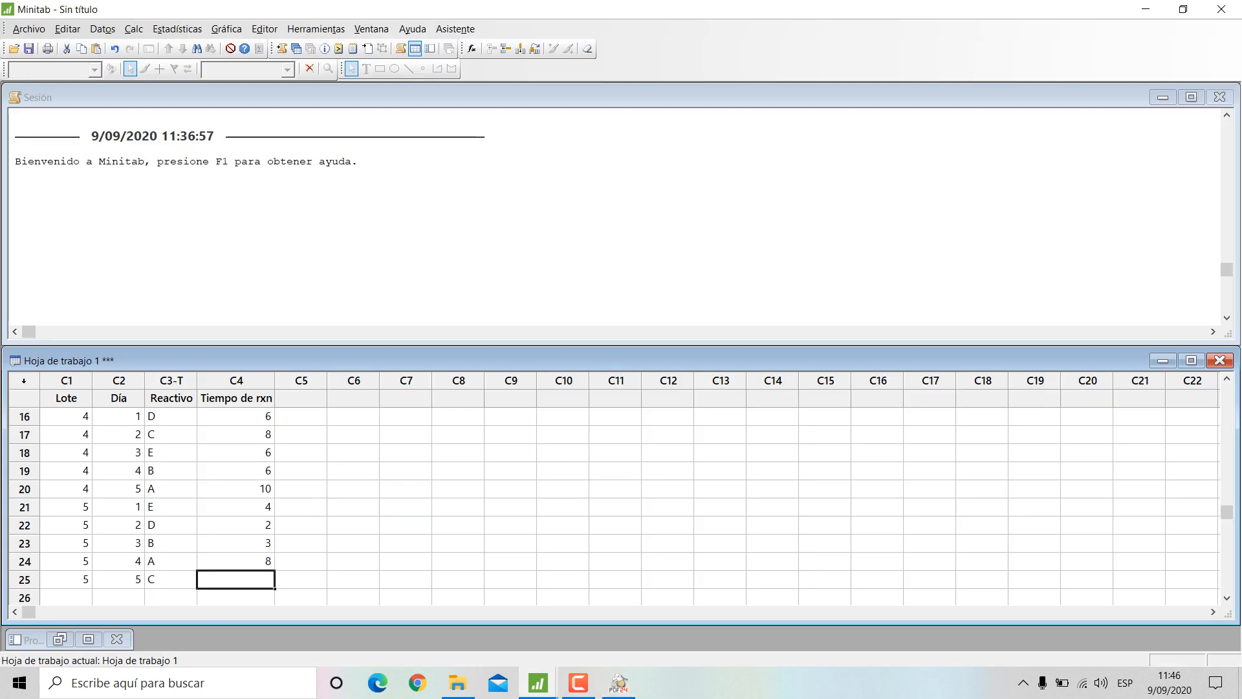
{"action": "type", "text": "8"}
{"action": "key", "text": "Return"}
Step: Check the worksheet data from its first rows against the Latin square example table in the PDF, and return to Minitab
{"action": "scroll", "coordinate": [621, 505], "scroll_direction": "up", "scroll_amount": 5}
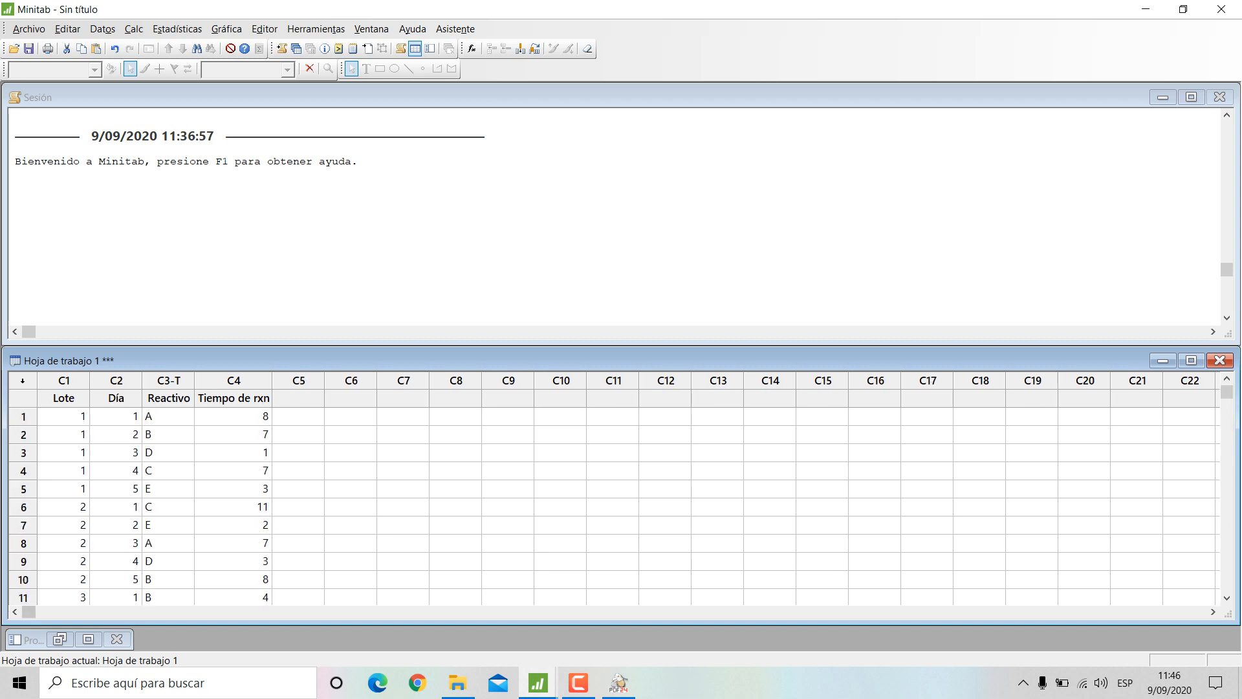
{"action": "left_click", "coordinate": [619, 683]}
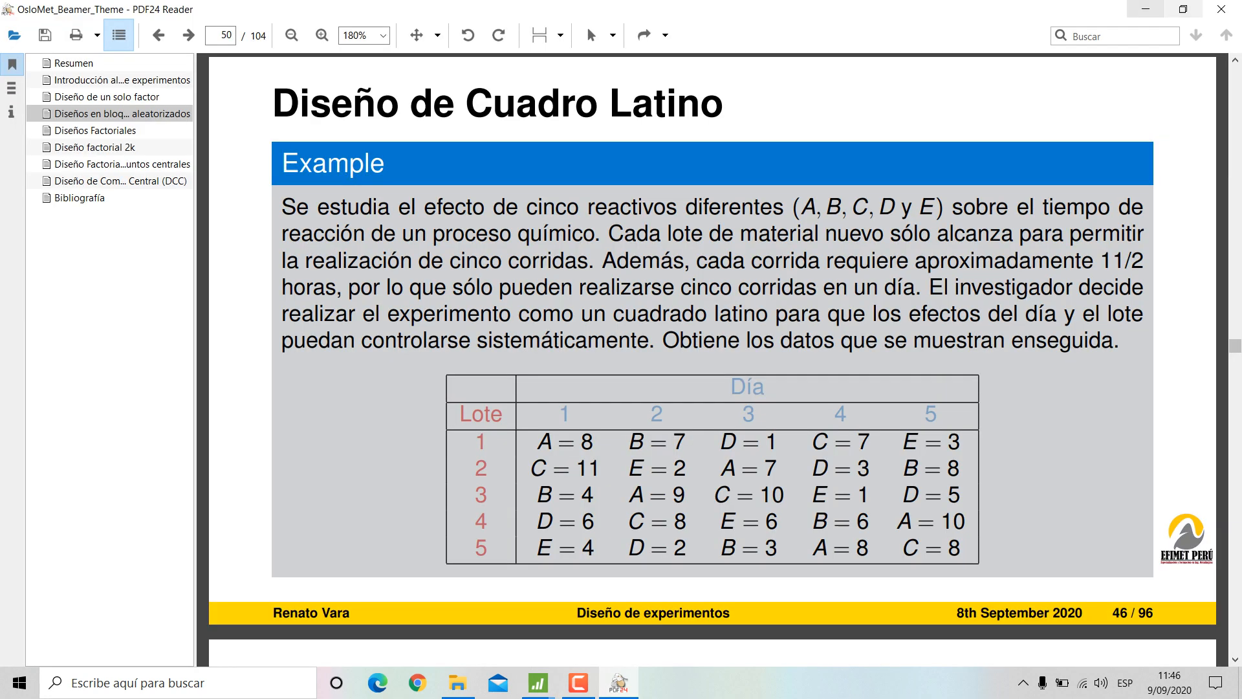
{"action": "left_click", "coordinate": [1146, 9]}
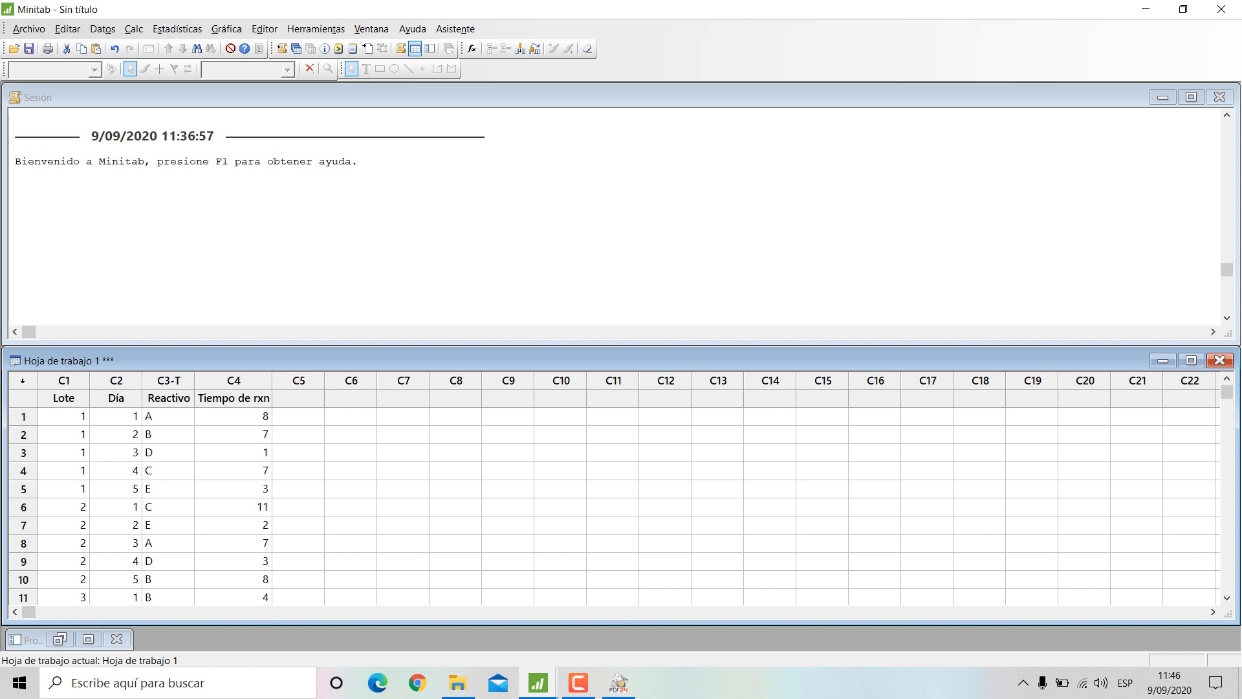
Step: Name column C6 L and column C7 D
{"action": "left_click_drag", "start_coordinate": [359, 399], "coordinate": [403, 398]}
{"action": "left_click", "coordinate": [298, 398]}
{"action": "left_click", "coordinate": [351, 399]}
{"action": "type", "text": "IO"}
{"action": "key", "text": "BackSpace"}
{"action": "key", "text": "BackSpace"}
{"action": "type", "text": "L"}
{"action": "key", "text": "Tab"}
{"action": "type", "text": "d"}
{"action": "key", "text": "BackSpace"}
{"action": "type", "text": "D"}
{"action": "key", "text": "Return"}
Step: Enter the values 1 to 5 in the first five rows of column L
{"action": "key", "text": "Left"}
{"action": "type", "text": "1"}
{"action": "key", "text": "Return"}
{"action": "type", "text": "2"}
{"action": "key", "text": "Return"}
{"action": "type", "text": "3"}
{"action": "key", "text": "Return"}
{"action": "type", "text": "4"}
{"action": "key", "text": "Return"}
{"action": "type", "text": "5"}
{"action": "key", "text": "Return"}
Step: Copy the five values of column L into the first five rows of column D
{"action": "key", "text": "Up"}
{"action": "key", "text": "Up"}
{"action": "key", "text": "Up"}
{"action": "key", "text": "Up"}
{"action": "key", "text": "Up"}
{"action": "key", "text": "shift+Down"}
{"action": "key", "text": "shift+Down"}
{"action": "key", "text": "shift+Down"}
{"action": "key", "text": "shift+Down"}
{"action": "key", "text": "ctrl+c"}
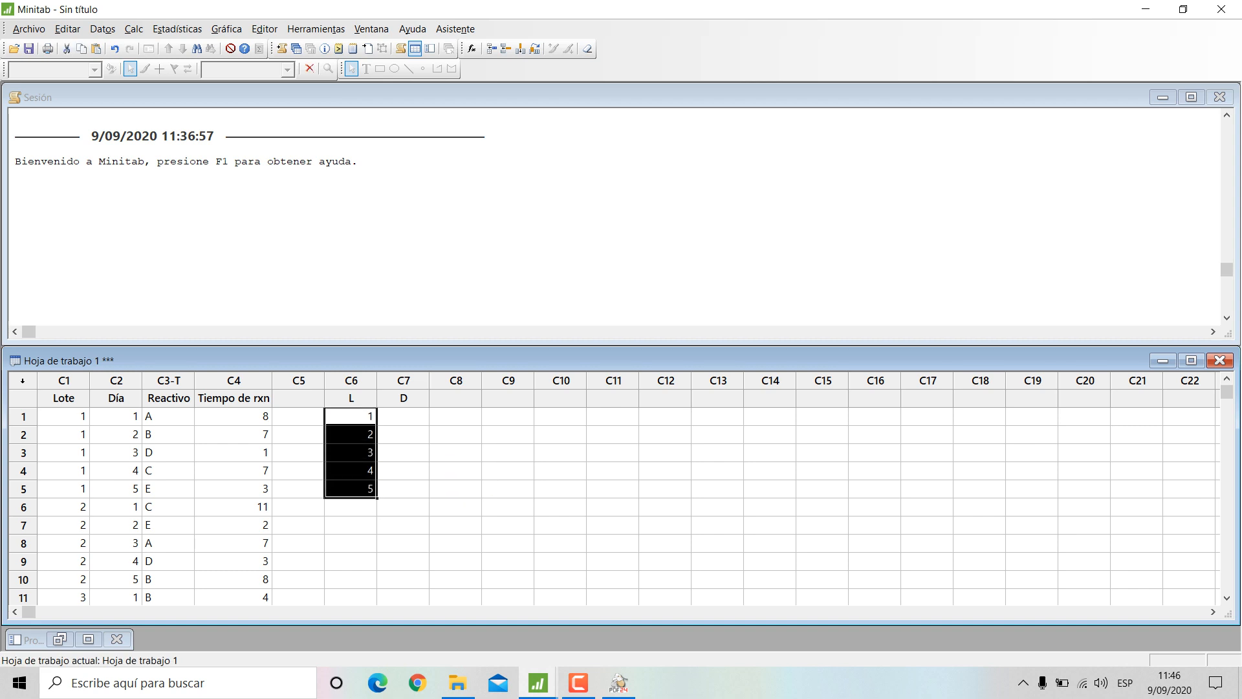
{"action": "key", "text": "Right"}
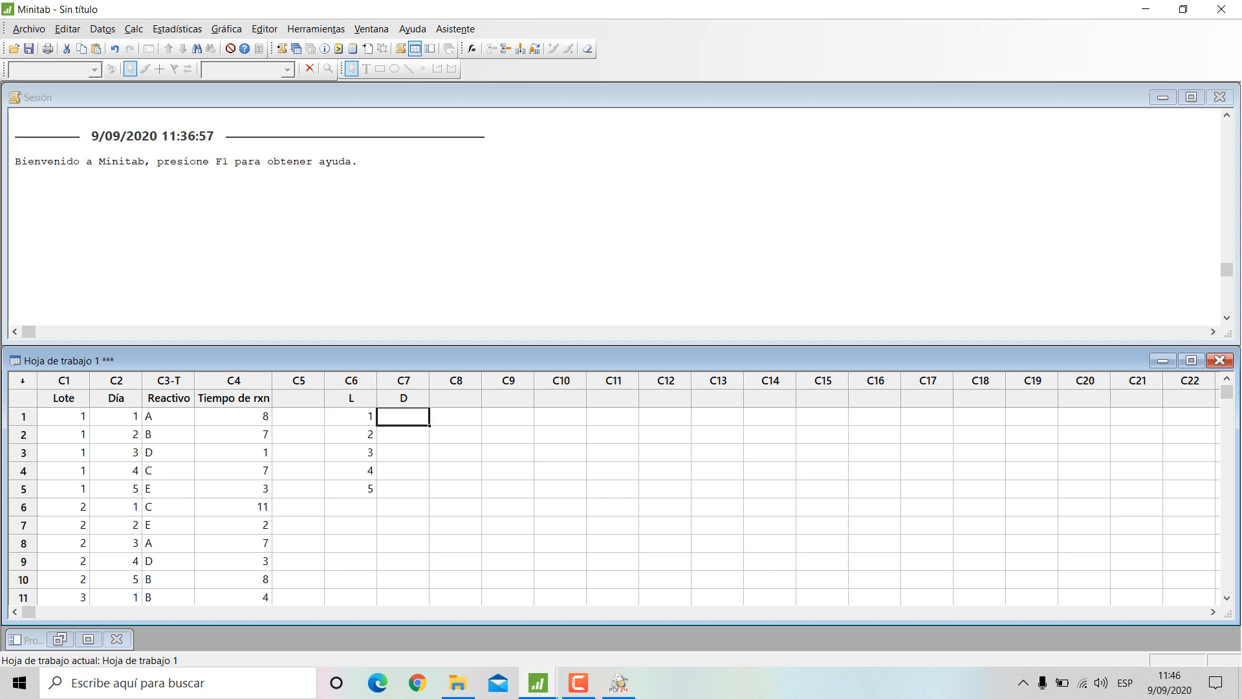
{"action": "key", "text": "ctrl+v"}
{"action": "key", "text": "Left"}
{"action": "key", "text": "Up"}
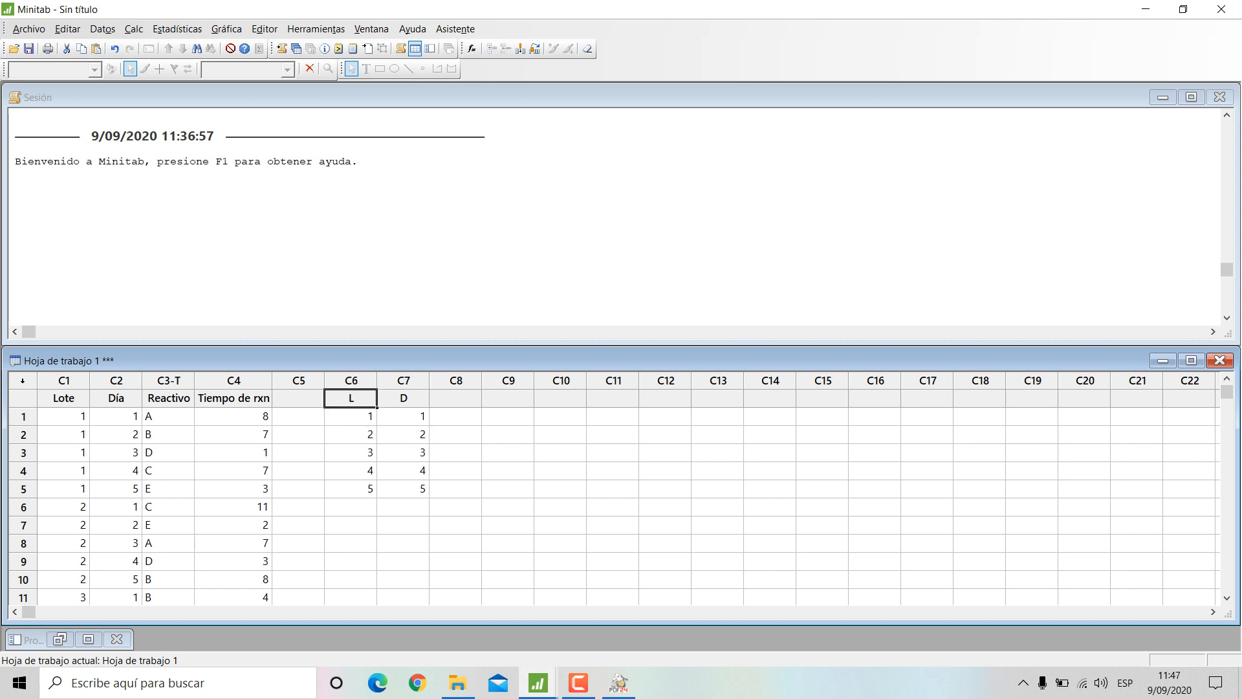
Step: Delete the auxiliary columns L and D together with their names
{"action": "left_click_drag", "start_coordinate": [351, 398], "coordinate": [414, 489]}
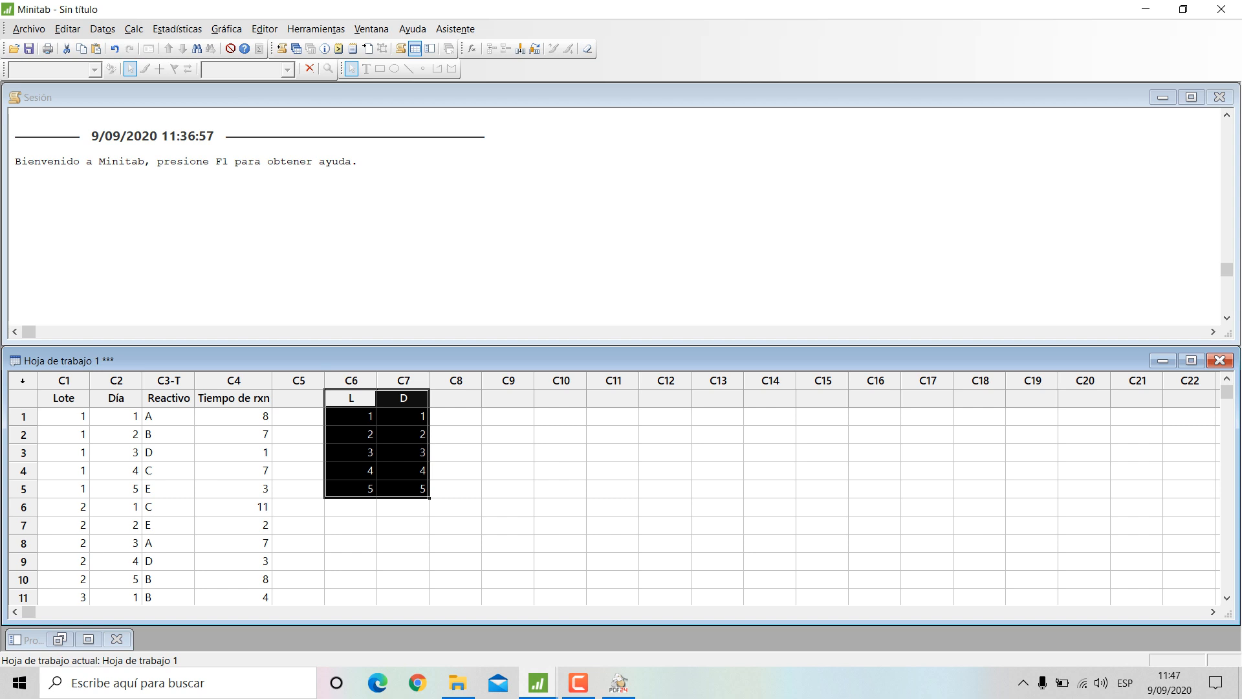
{"action": "key", "text": "Delete"}
{"action": "left_click", "coordinate": [403, 471]}
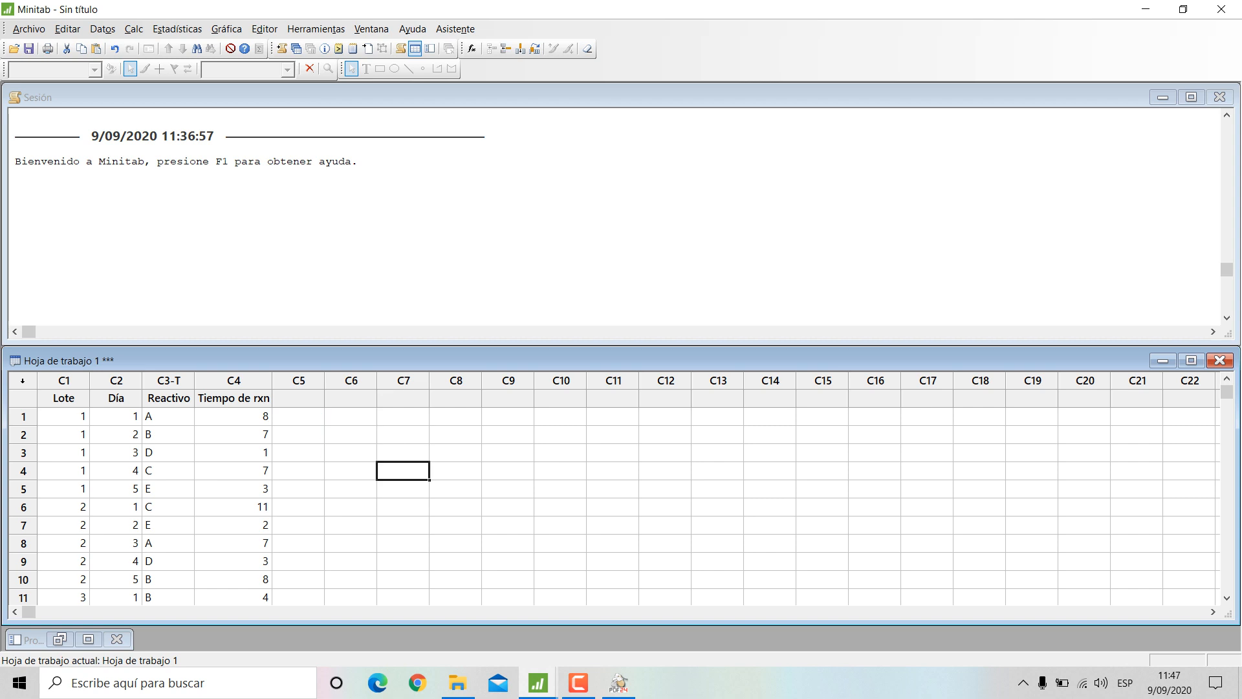
{"action": "scroll", "coordinate": [403, 471], "scroll_direction": "down", "scroll_amount": 1}
{"action": "scroll", "coordinate": [403, 471], "scroll_direction": "up", "scroll_amount": 1}
{"action": "left_click", "coordinate": [168, 416]}
{"action": "left_click_drag", "start_coordinate": [168, 417], "coordinate": [169, 453]}
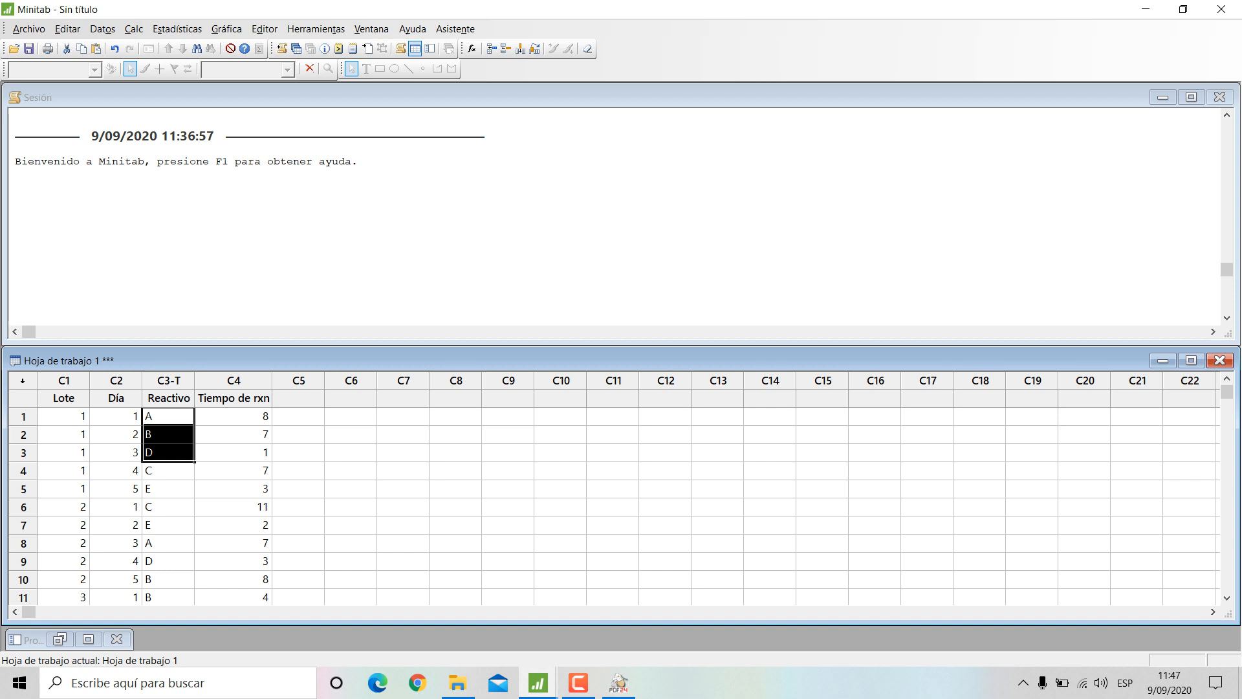
{"action": "left_click", "coordinate": [169, 417]}
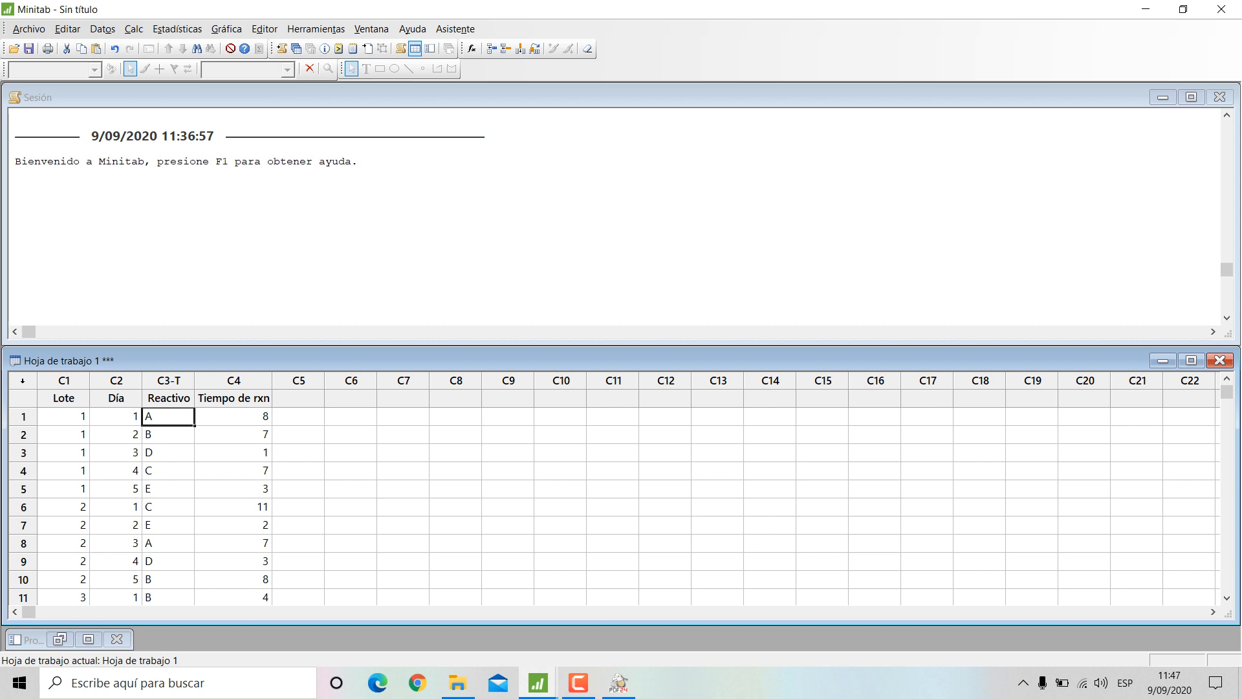
{"action": "left_click", "coordinate": [233, 417]}
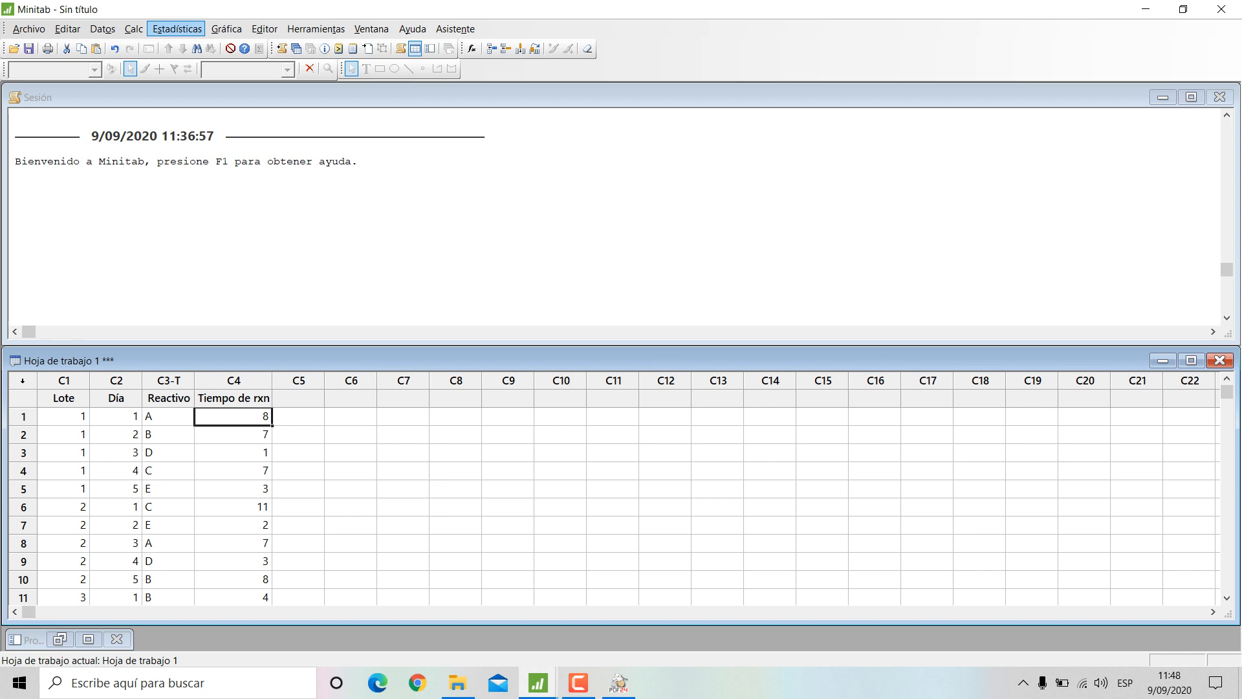
Step: Start fitting a general linear model with Tiempo de rxn as the response
{"action": "left_click", "coordinate": [177, 28]}
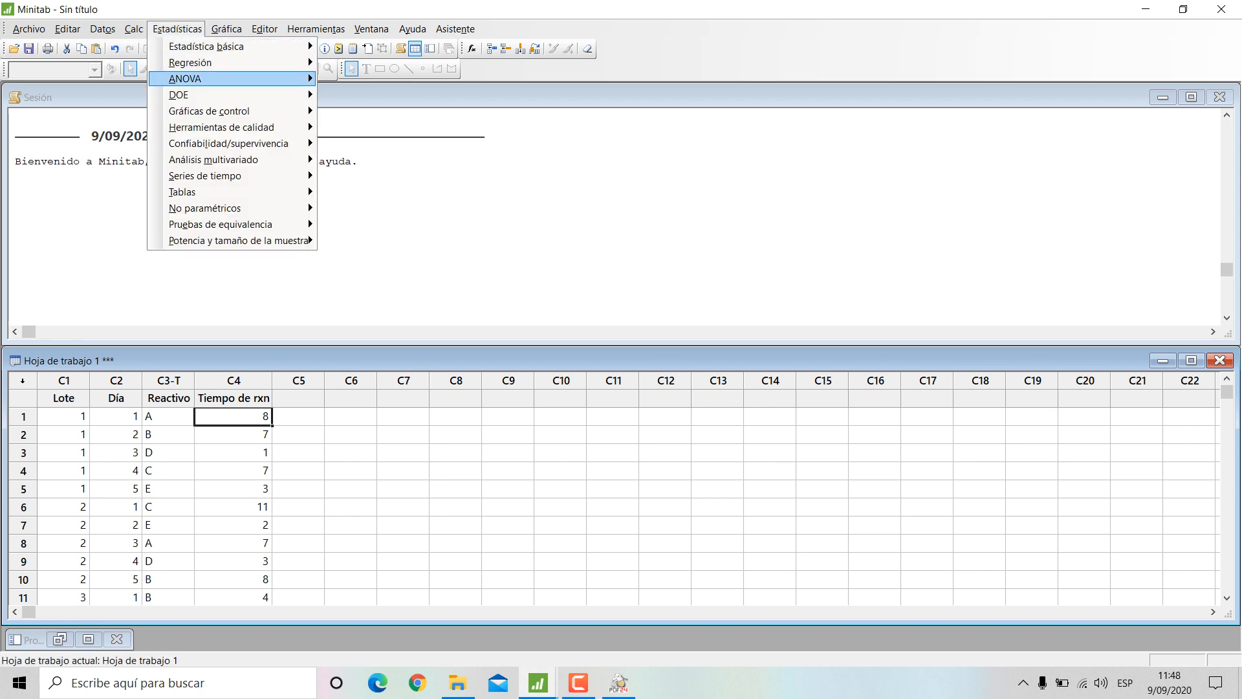
{"action": "mouse_move", "coordinate": [194, 78]}
{"action": "mouse_move", "coordinate": [402, 127]}
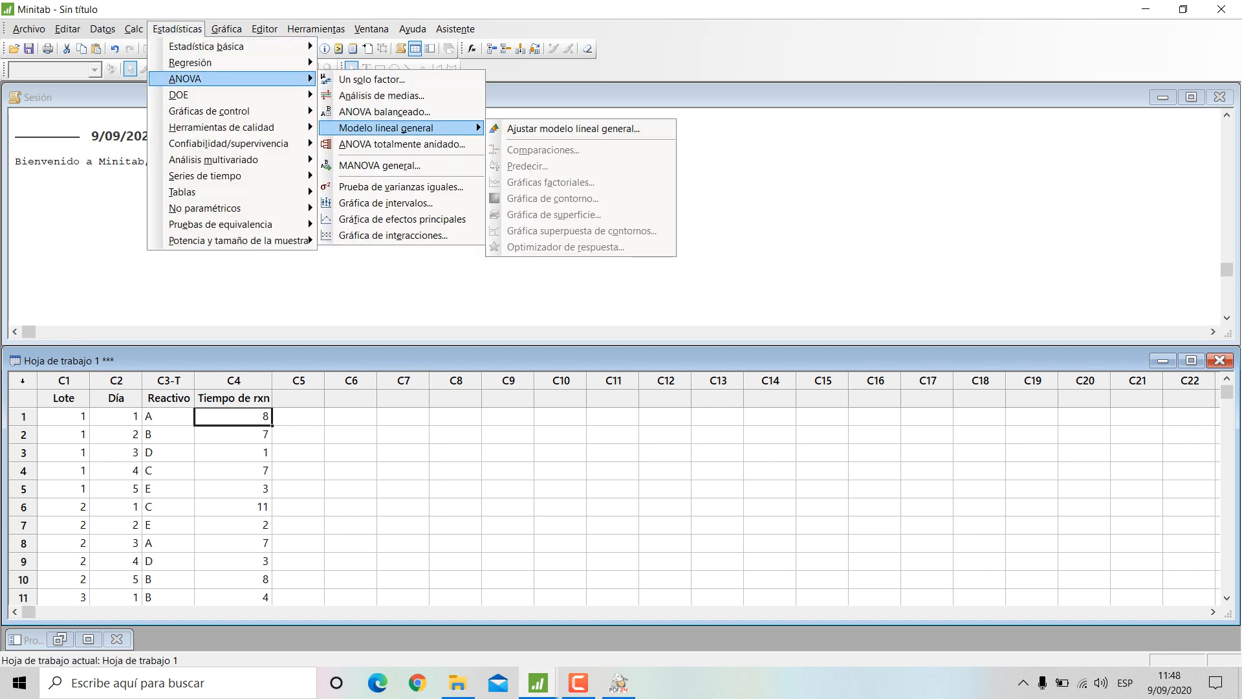
{"action": "left_click", "coordinate": [574, 128]}
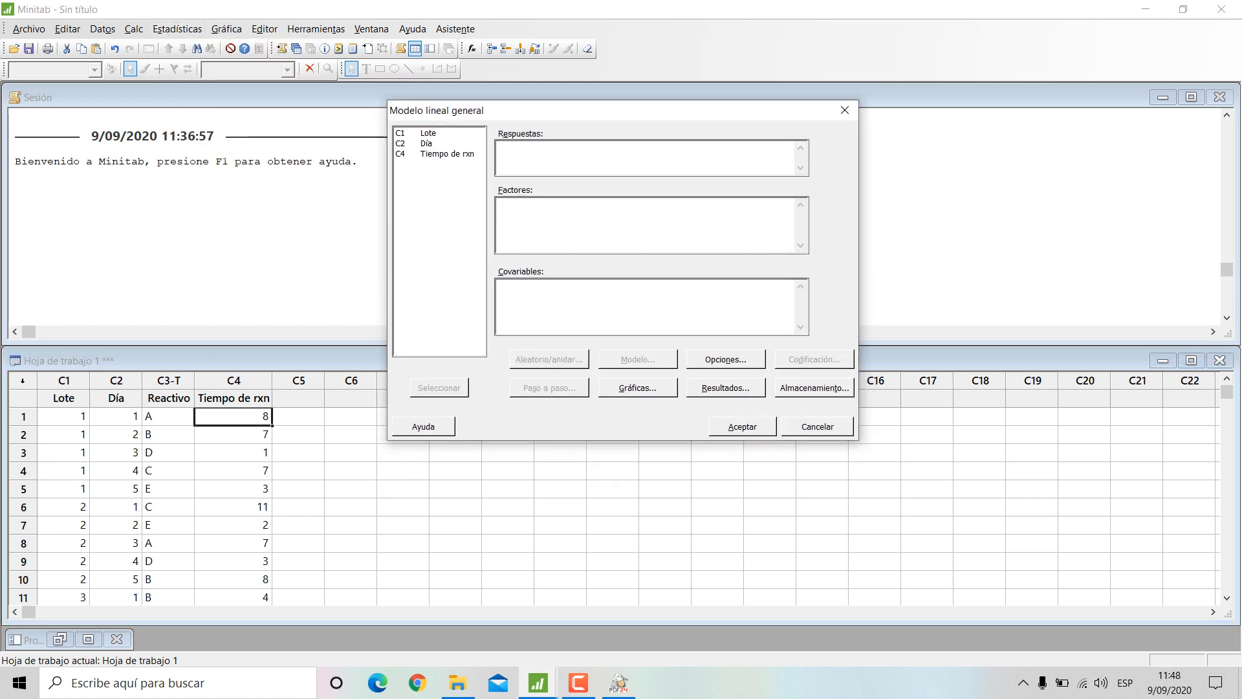
{"action": "double_click", "coordinate": [446, 154]}
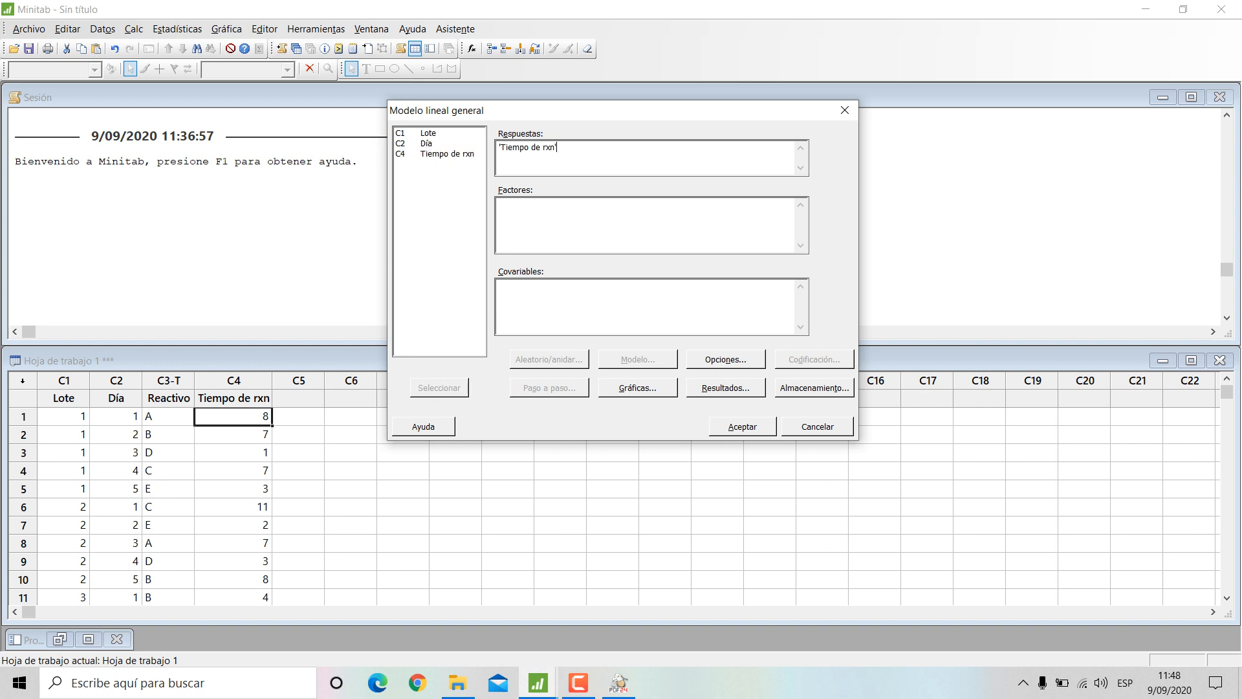
Step: Add Lote, Día and Reactivo as factors of the general linear model and accept all three as fixed (Fijo) without nesting
{"action": "left_click", "coordinate": [550, 213]}
{"action": "double_click", "coordinate": [430, 133]}
{"action": "double_click", "coordinate": [428, 144]}
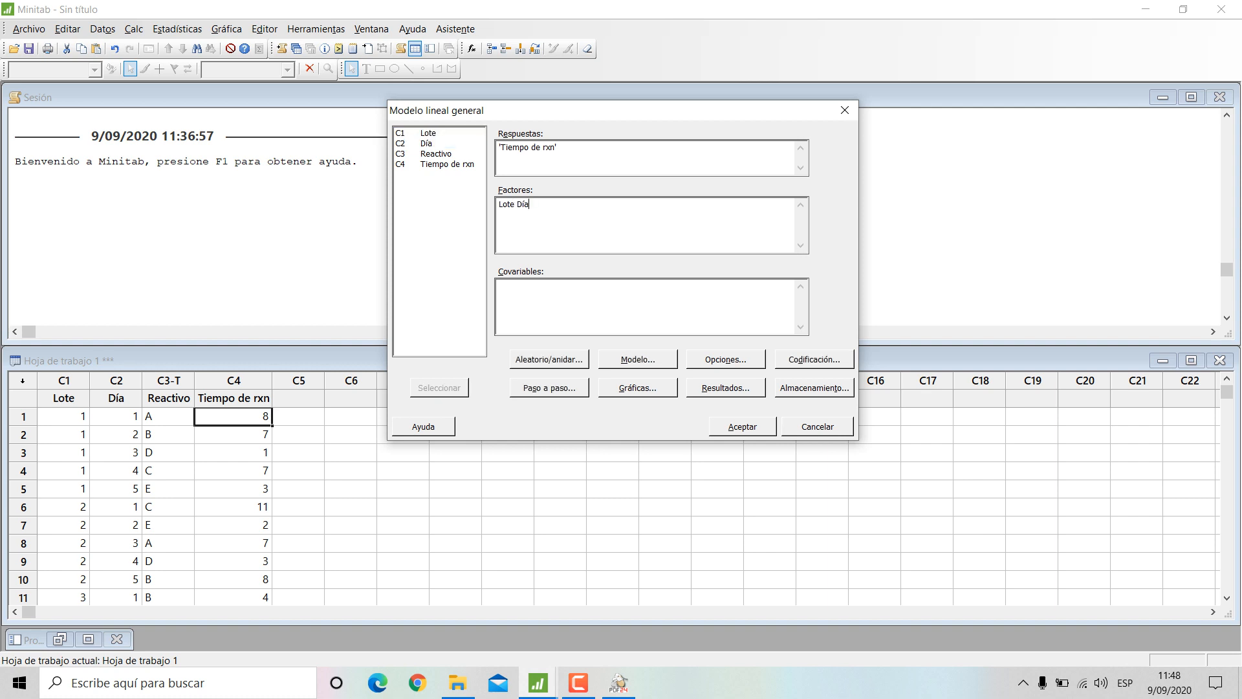
{"action": "double_click", "coordinate": [435, 154]}
{"action": "left_click", "coordinate": [518, 289]}
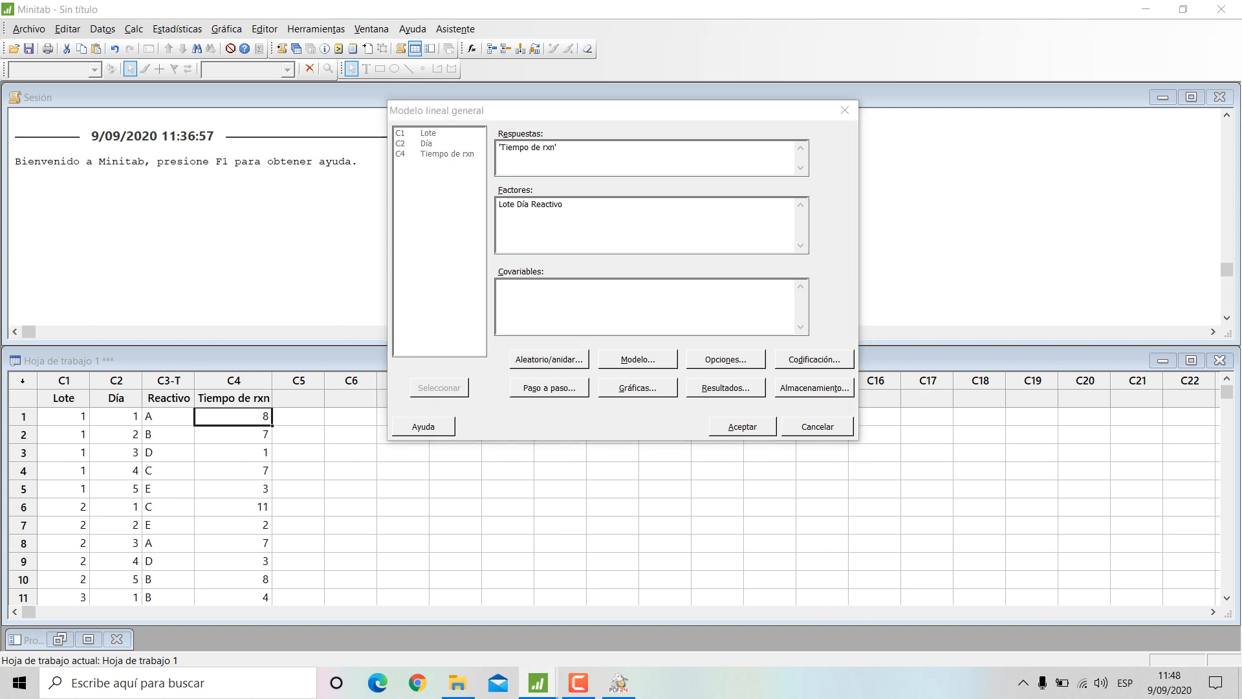
{"action": "left_click", "coordinate": [549, 359]}
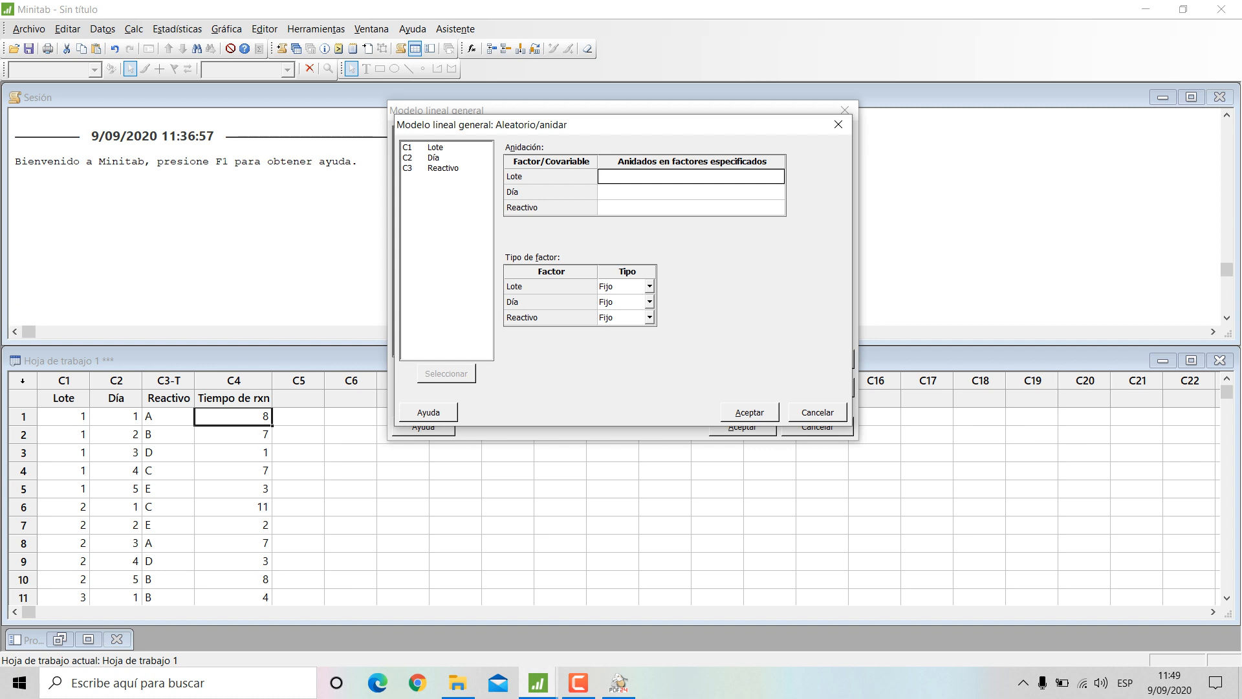
{"action": "left_click", "coordinate": [750, 412]}
Step: Review the general linear model's terms, options, coding and stepwise settings, keeping their defaults
{"action": "left_click", "coordinate": [637, 359]}
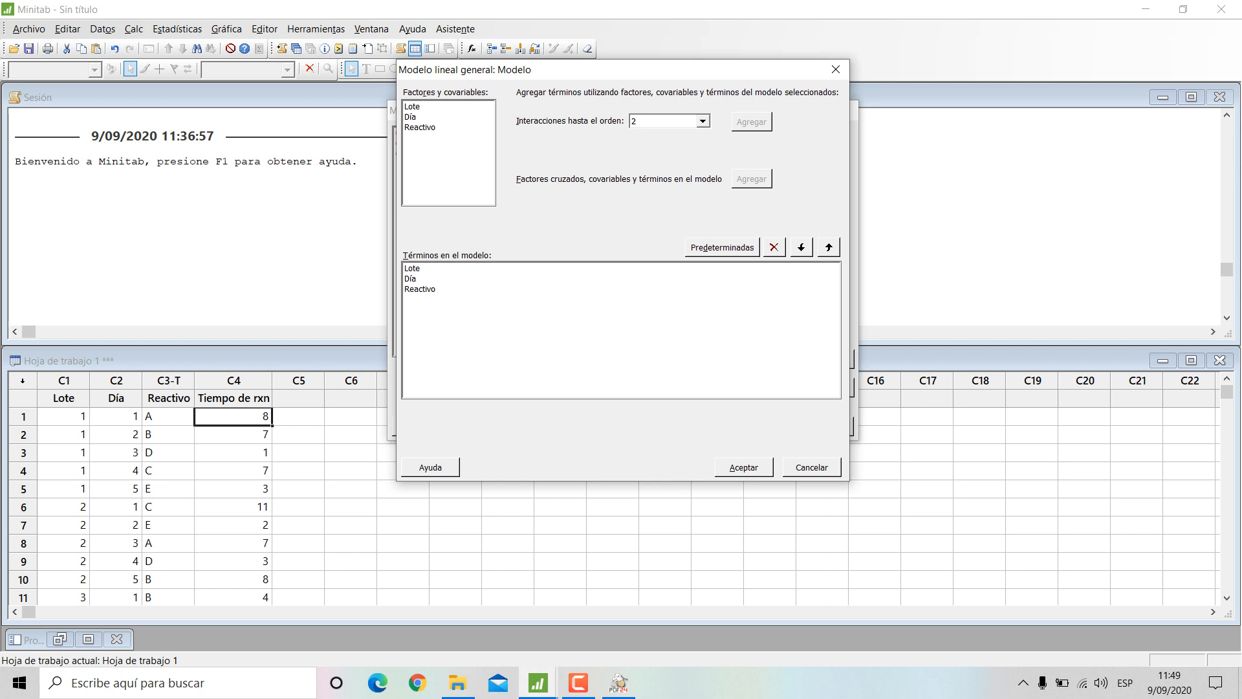
{"action": "left_click", "coordinate": [745, 468]}
{"action": "left_click", "coordinate": [726, 359]}
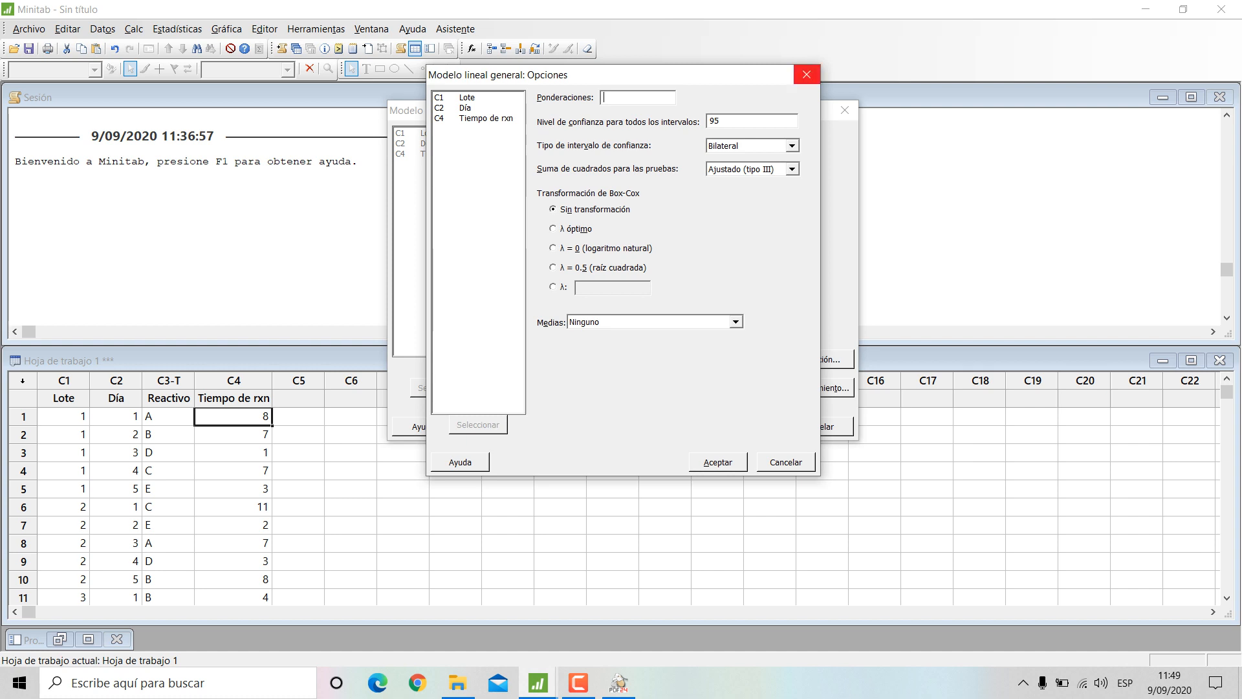
{"action": "left_click", "coordinate": [806, 74]}
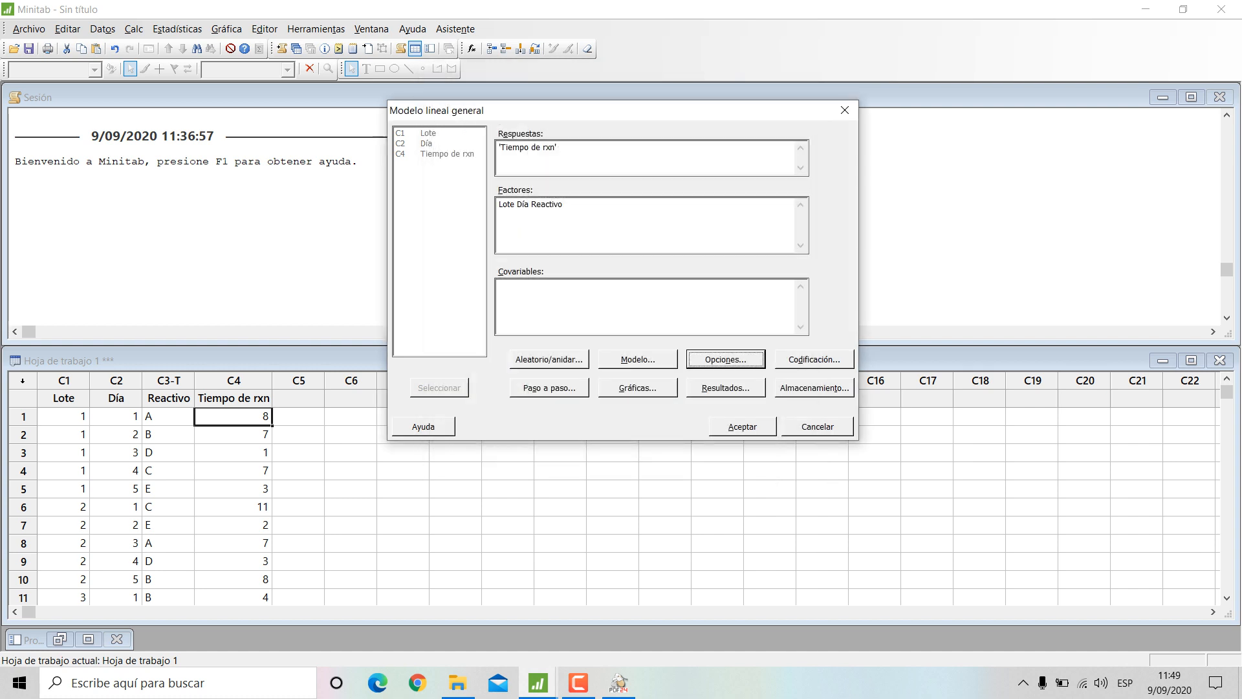
{"action": "left_click", "coordinate": [814, 360]}
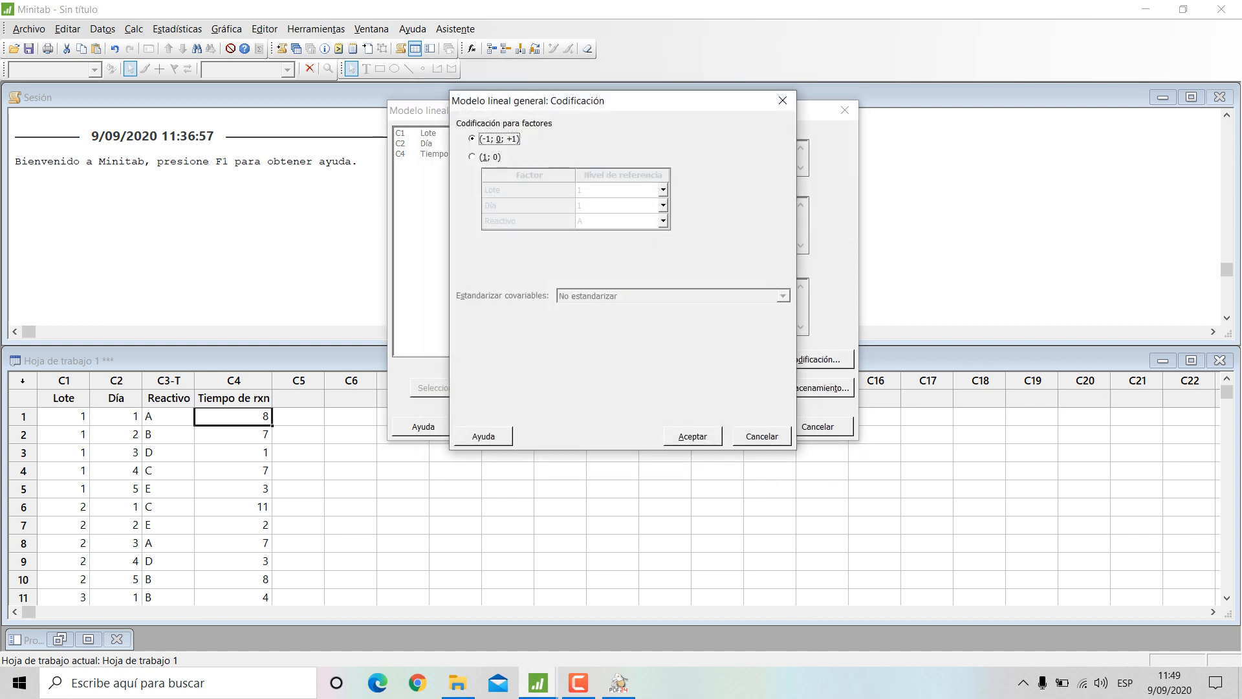
{"action": "left_click", "coordinate": [762, 436]}
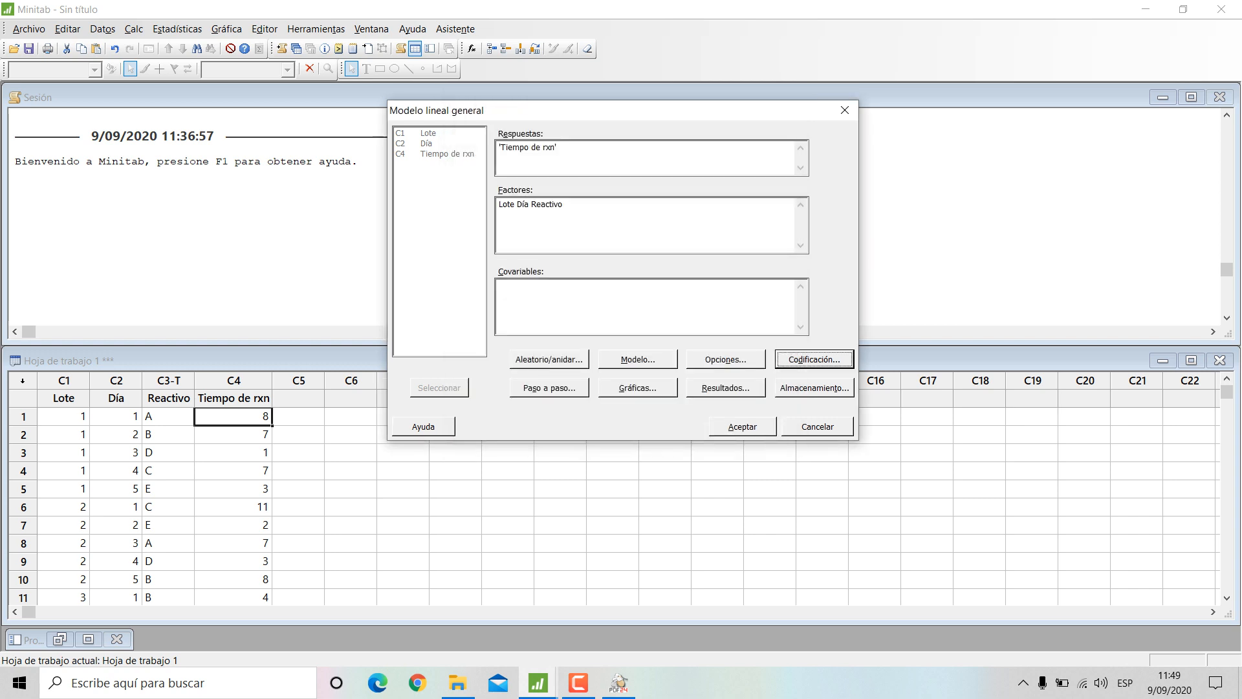
{"action": "left_click", "coordinate": [550, 388]}
{"action": "left_click", "coordinate": [700, 467]}
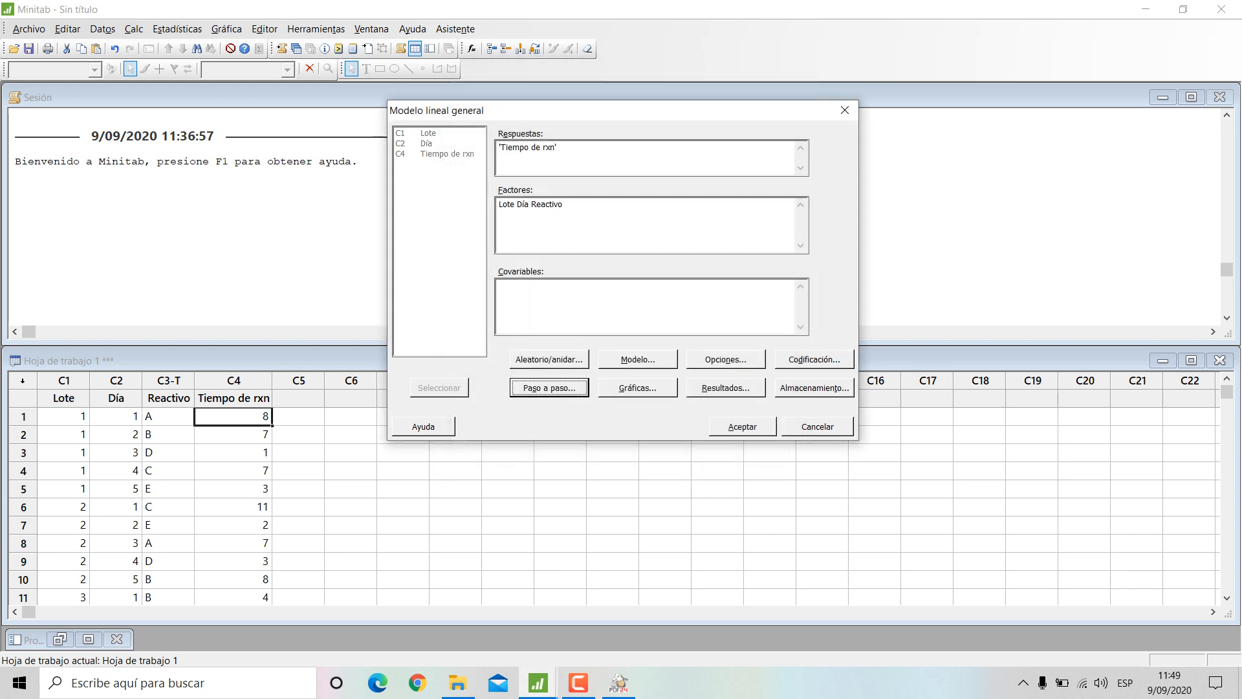
Step: Request four-in-one residual plots (Cuatro en uno) plus plots of the residuals versus the variables Lote and Día
{"action": "left_click", "coordinate": [638, 388]}
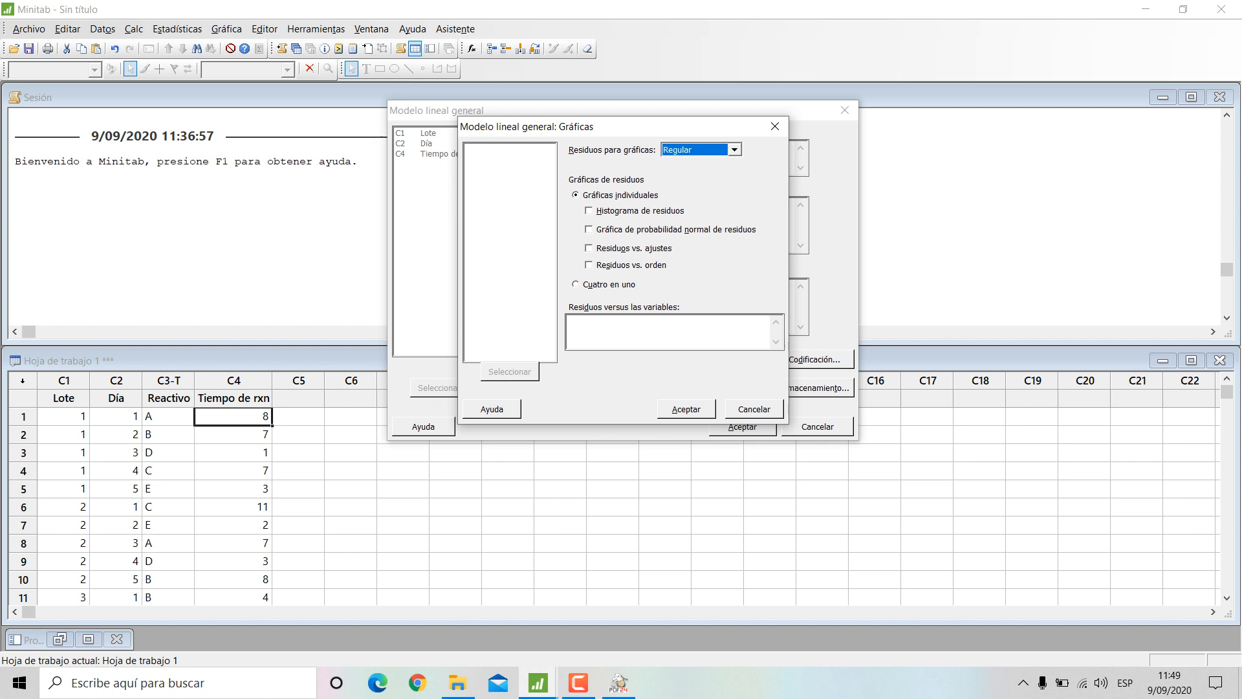
{"action": "left_click", "coordinate": [576, 284]}
{"action": "left_click", "coordinate": [667, 332]}
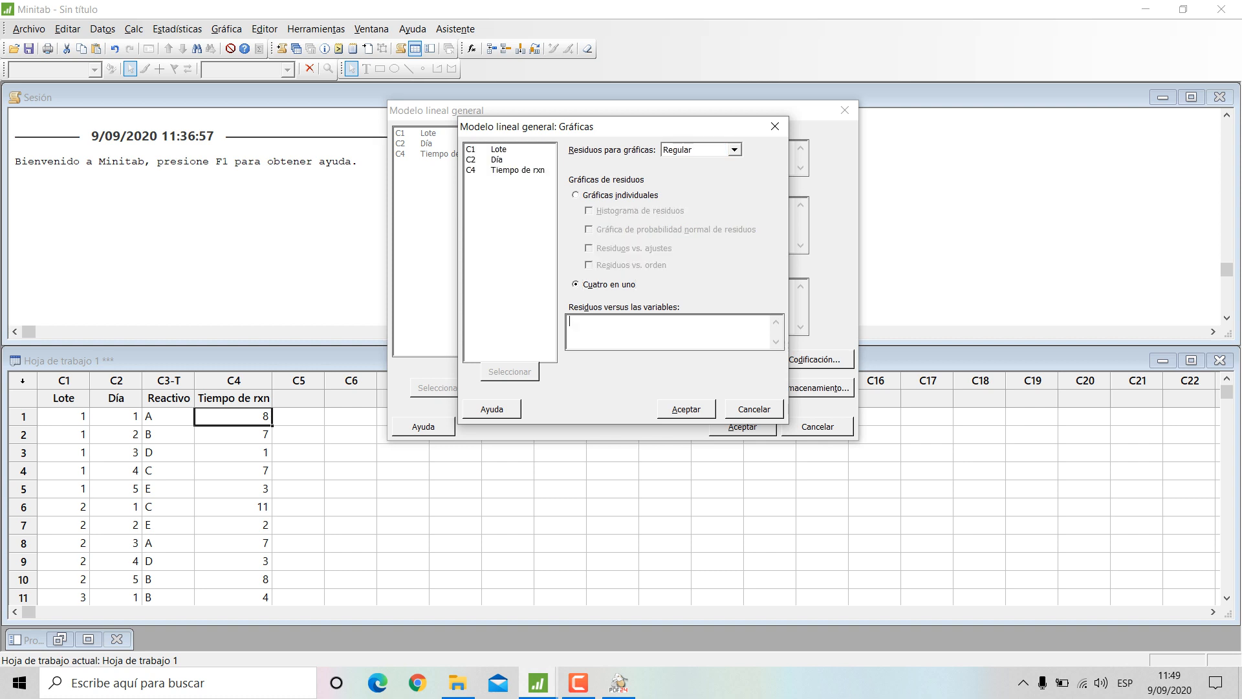
{"action": "left_click", "coordinate": [499, 150]}
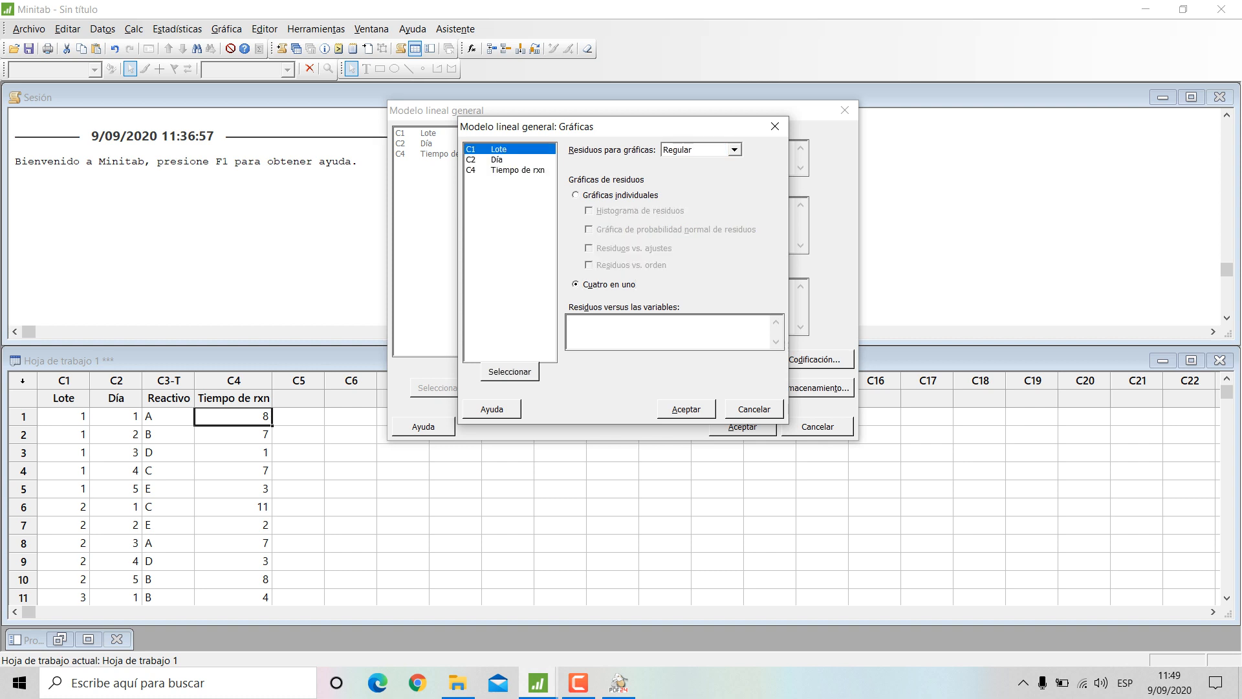
{"action": "left_click", "coordinate": [668, 332]}
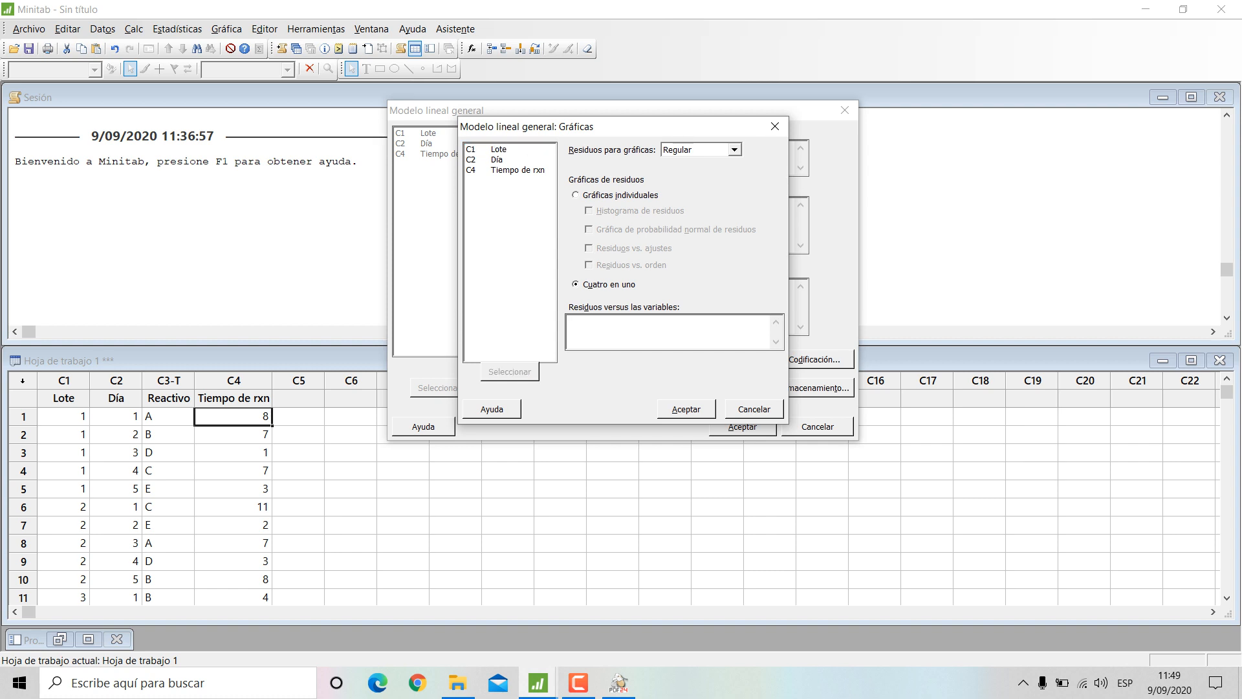
{"action": "type", "text": "Lote"}
{"action": "key", "text": "BackSpace"}
{"action": "key", "text": "BackSpace"}
{"action": "key", "text": "BackSpace"}
{"action": "key", "text": "BackSpace"}
{"action": "key", "text": "BackSpace"}
{"action": "double_click", "coordinate": [497, 160]}
{"action": "key", "text": "Return"}
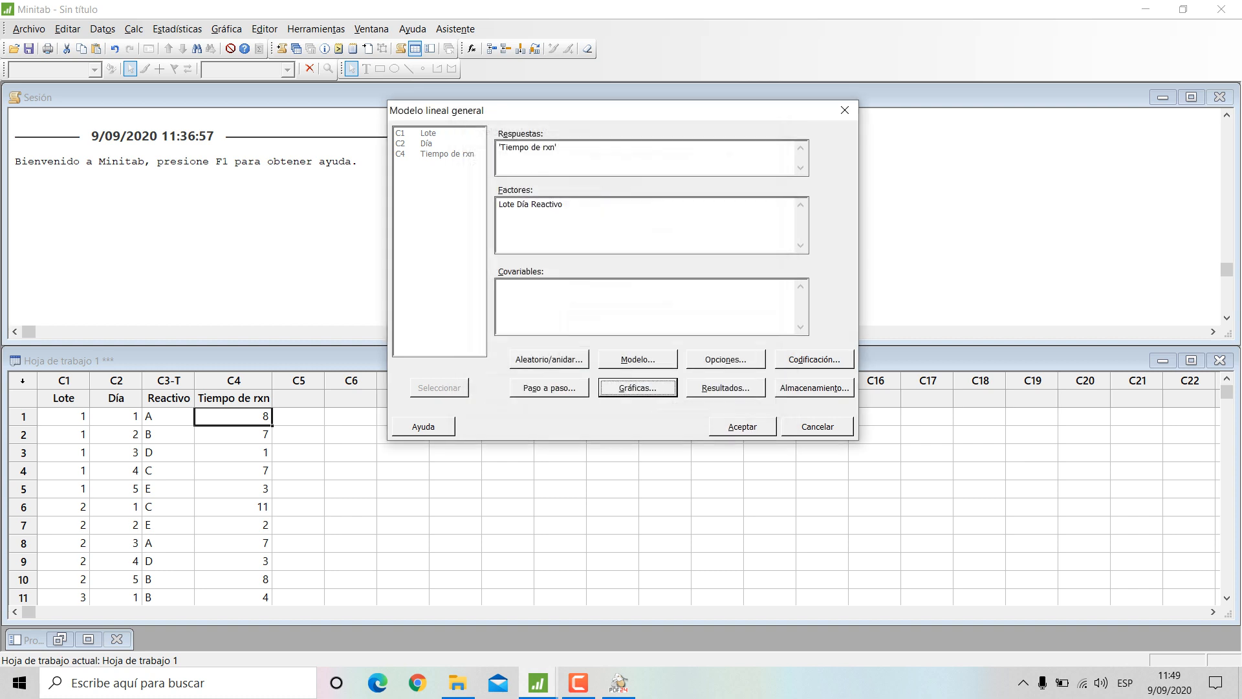
Step: Set the presentation of the model results to expanded tables (Tablas expandidas)
{"action": "left_click", "coordinate": [726, 388]}
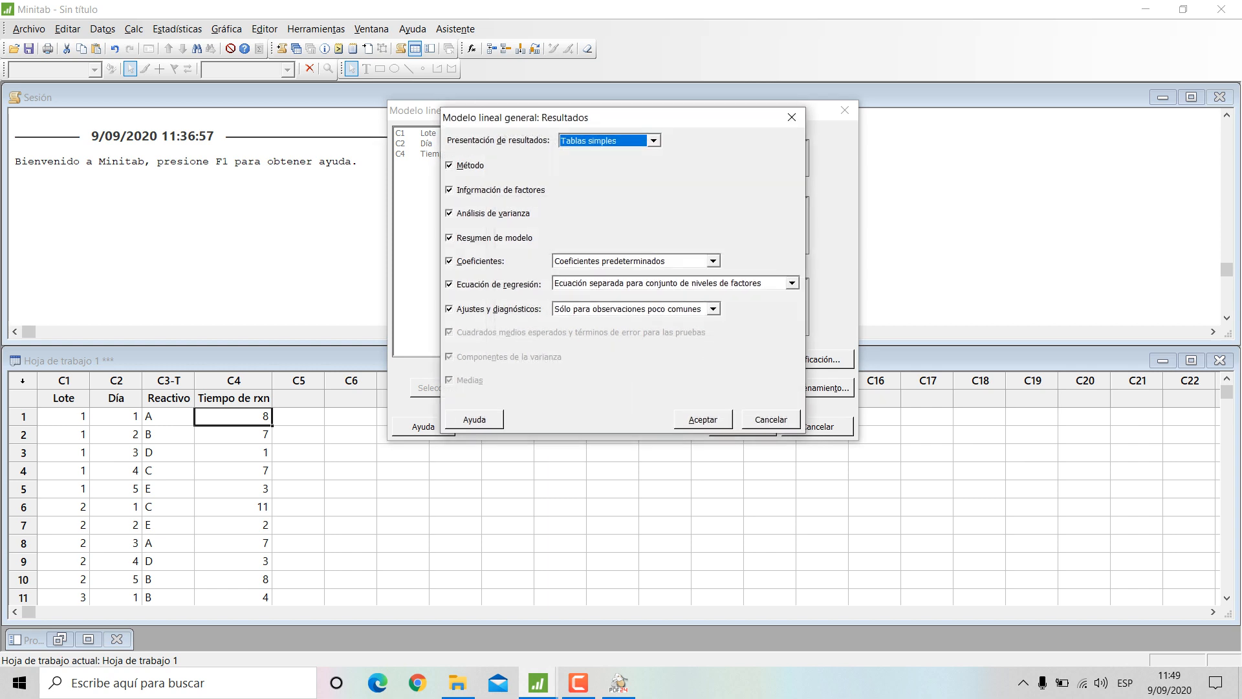
{"action": "left_click", "coordinate": [653, 141]}
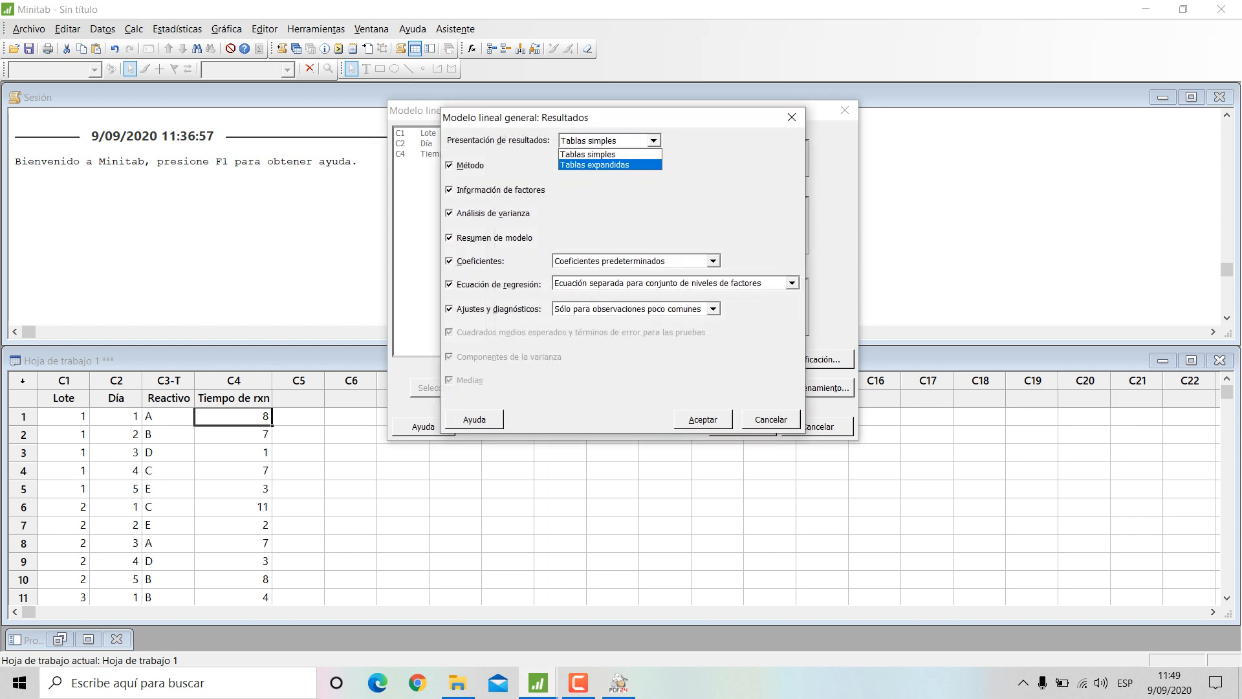
{"action": "key", "text": "Return"}
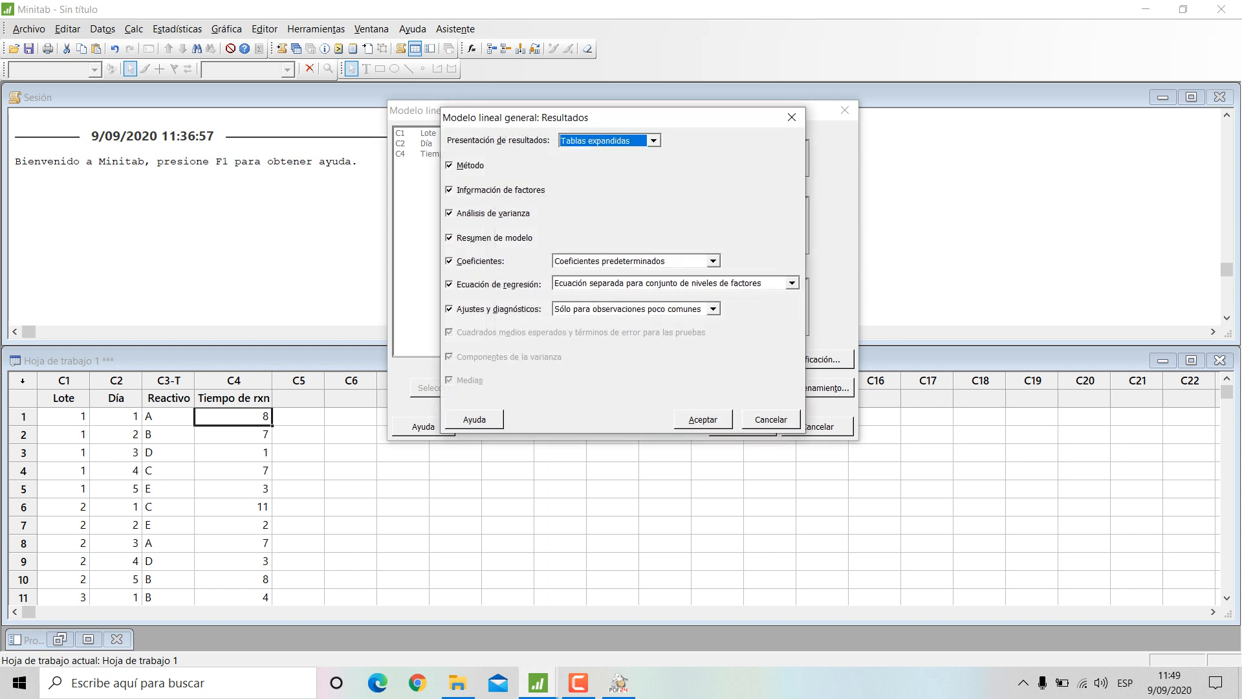
{"action": "key", "text": "Return"}
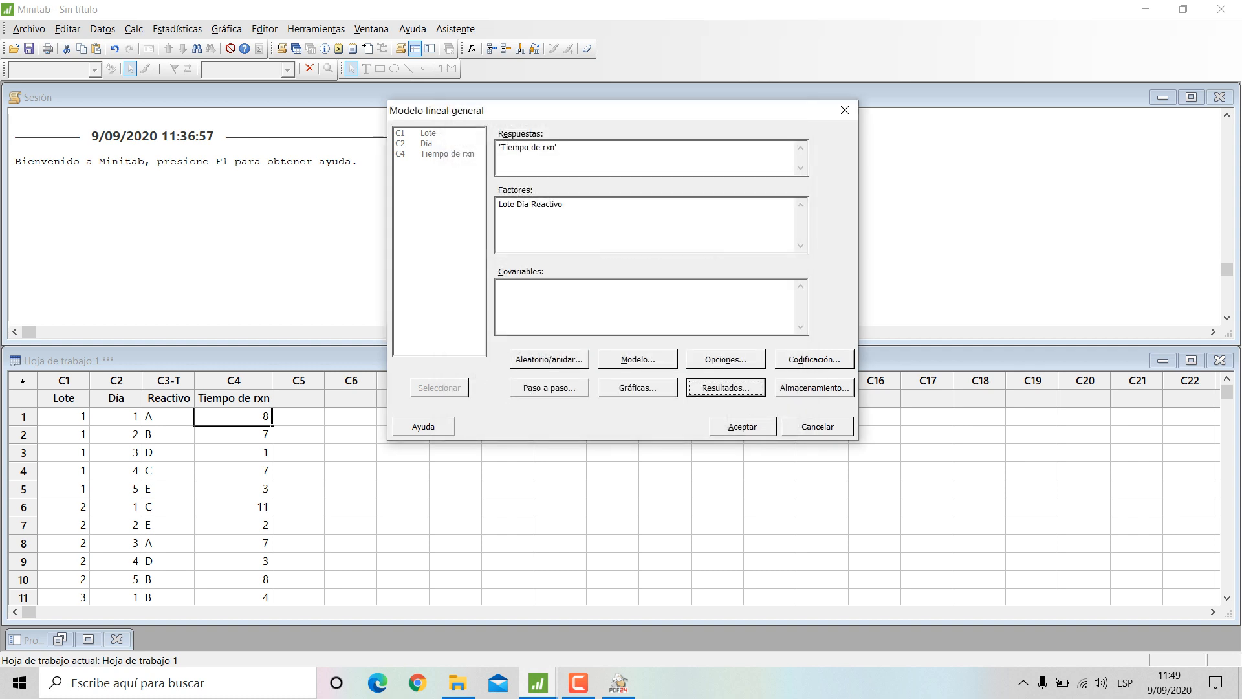
Step: Store the residuals (Residuos) in the worksheet and run the general linear model
{"action": "left_click", "coordinate": [814, 388]}
{"action": "left_click", "coordinate": [473, 181]}
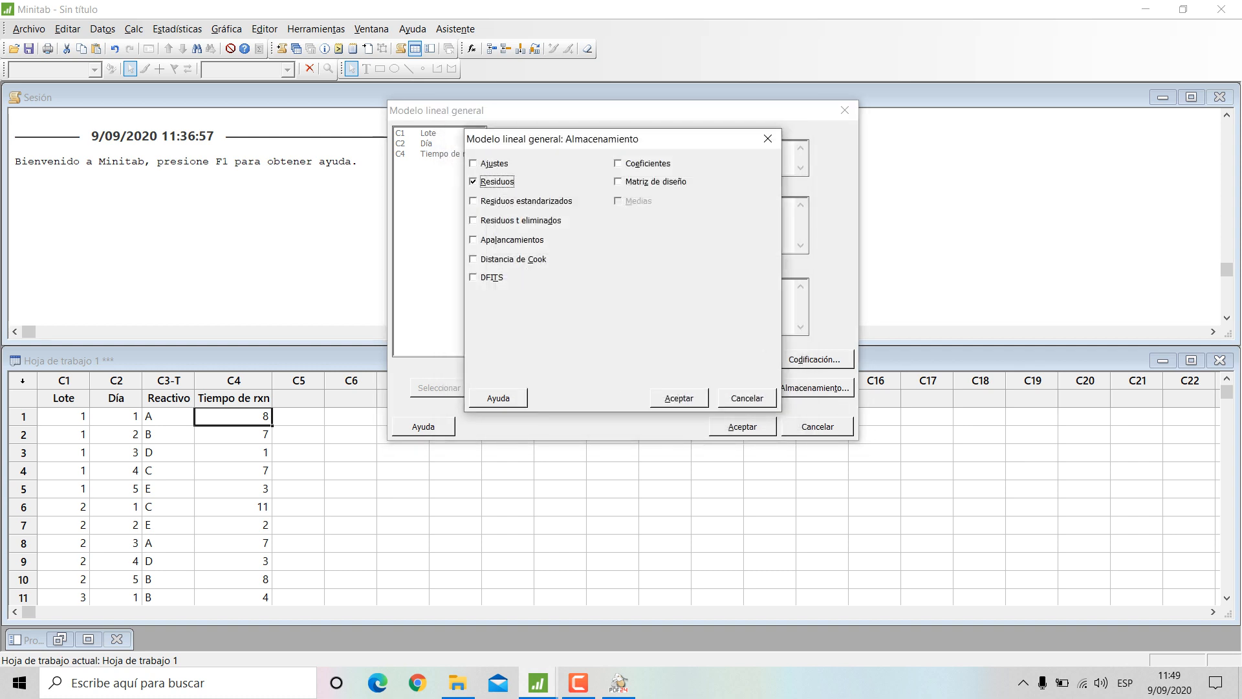
{"action": "key", "text": "Return"}
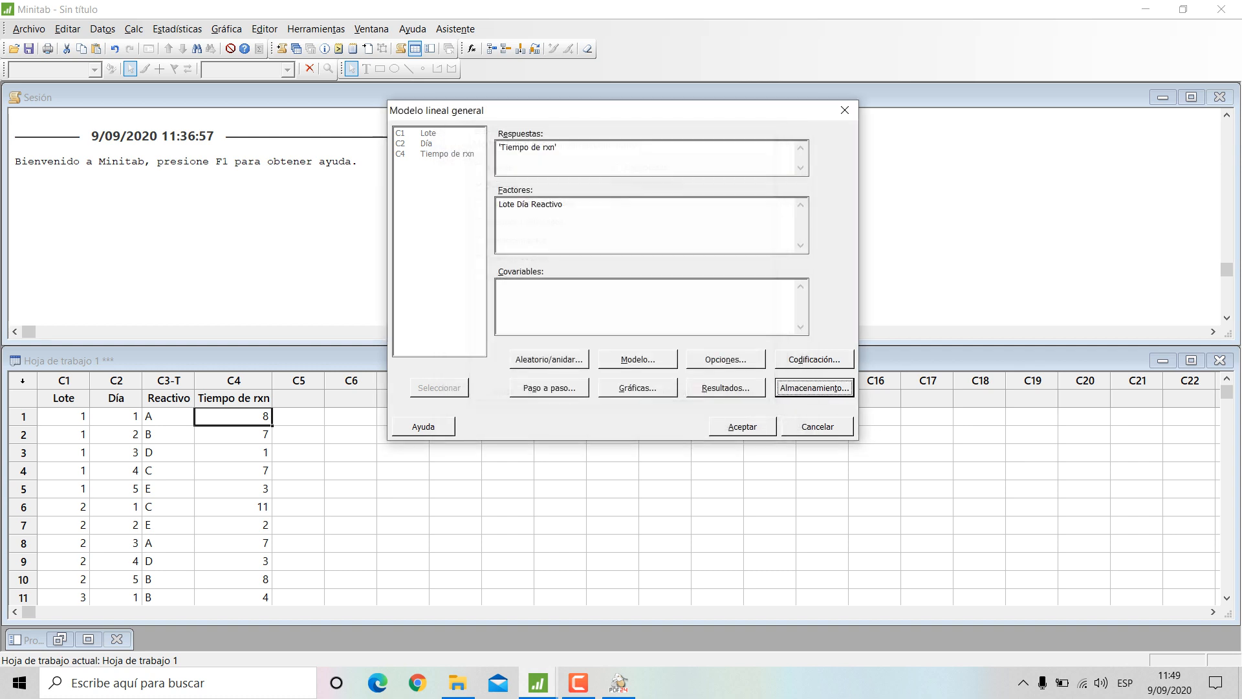
{"action": "left_click", "coordinate": [815, 388]}
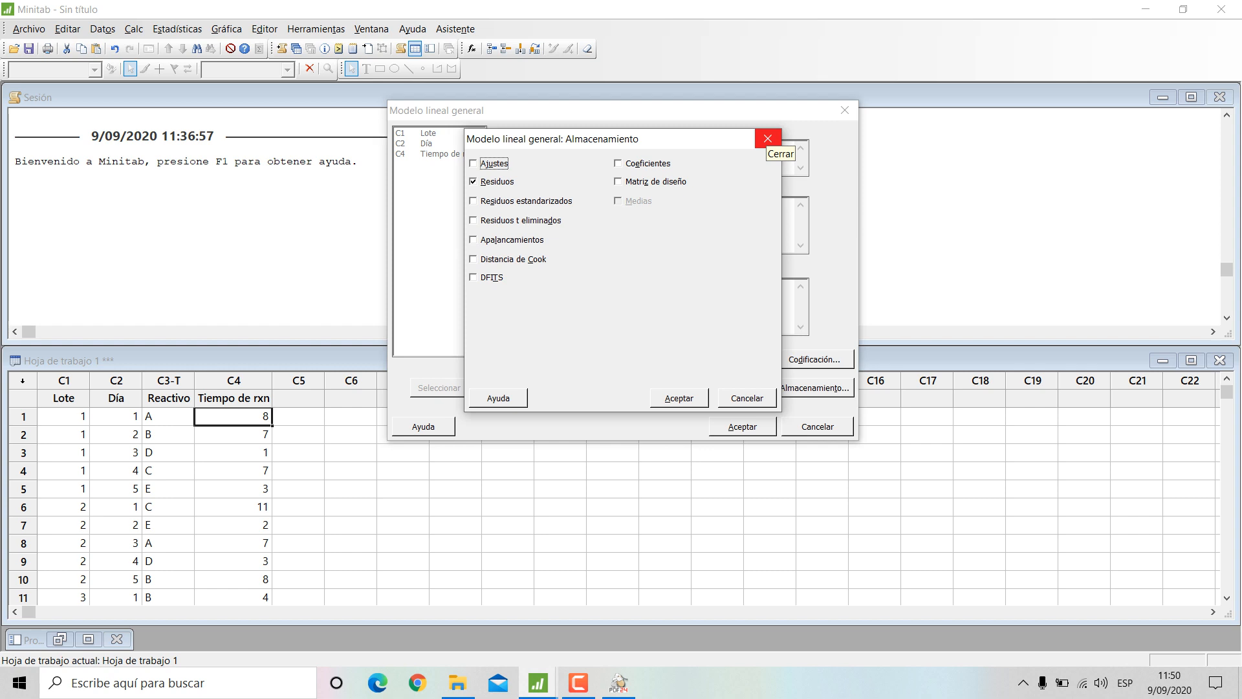
{"action": "left_click", "coordinate": [768, 139]}
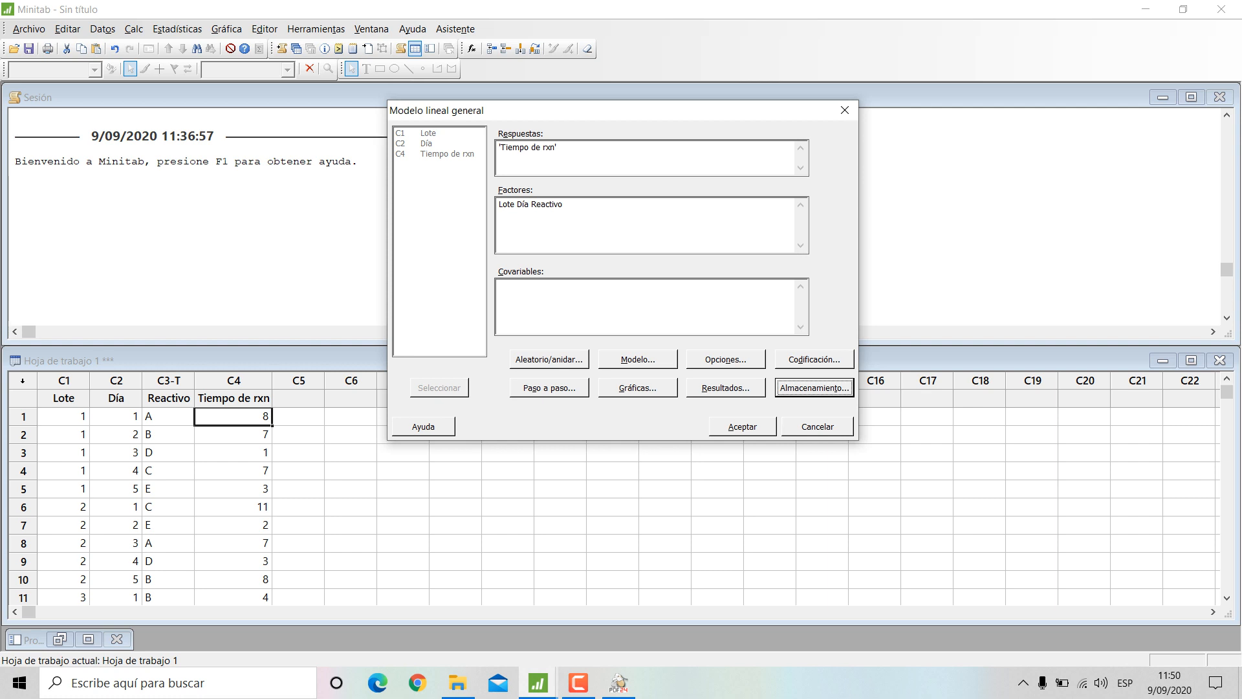
{"action": "left_click", "coordinate": [742, 426]}
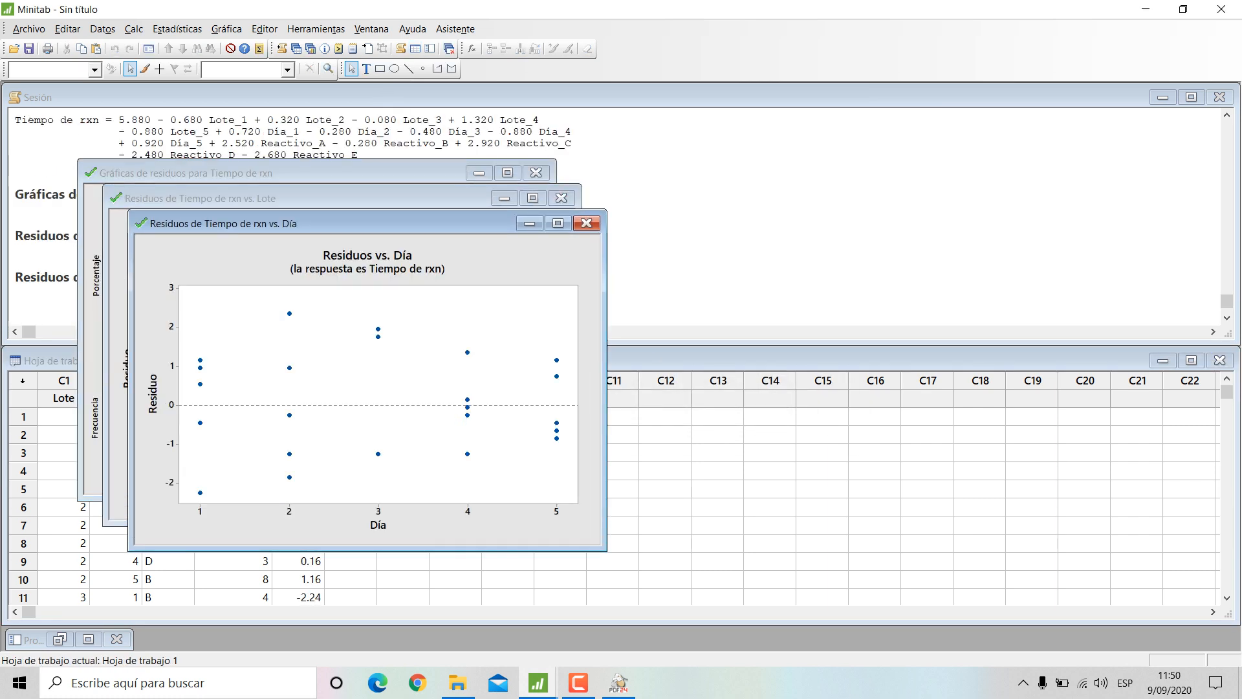
Step: Examine the analysis of variance table in the session output and the stored residuals in the worksheet
{"action": "left_click", "coordinate": [22, 261]}
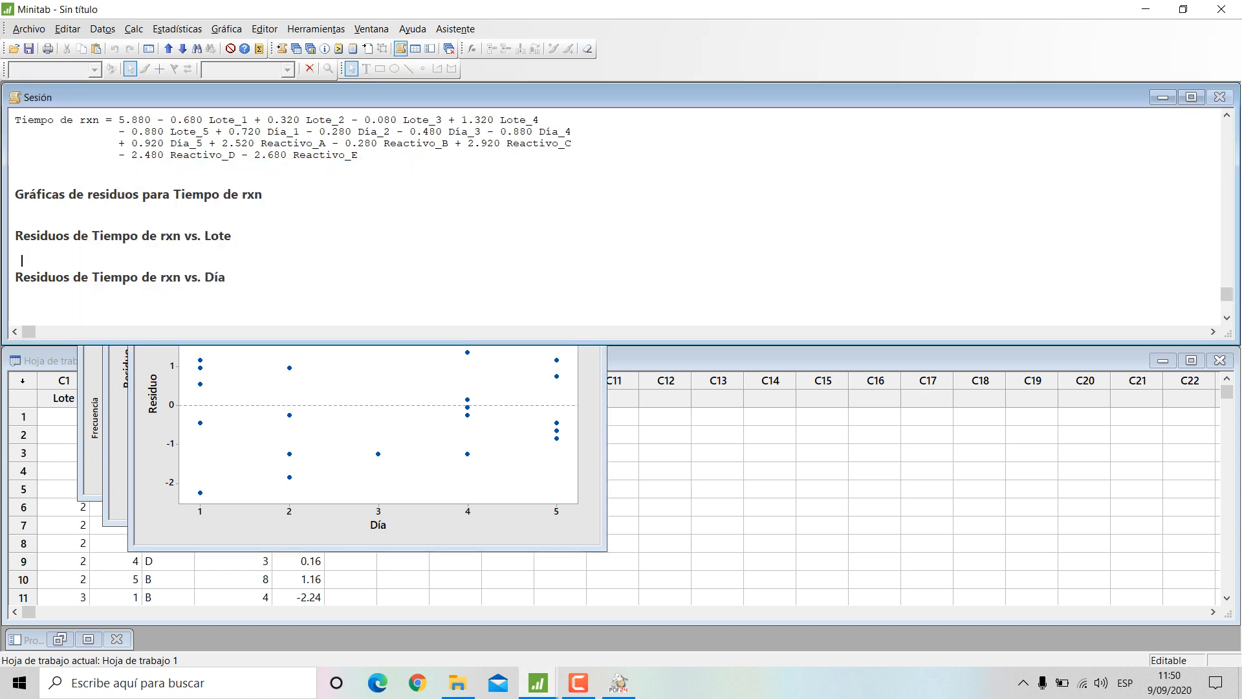
{"action": "scroll", "coordinate": [621, 223], "scroll_direction": "up", "scroll_amount": 20}
{"action": "key", "text": "Page_Down"}
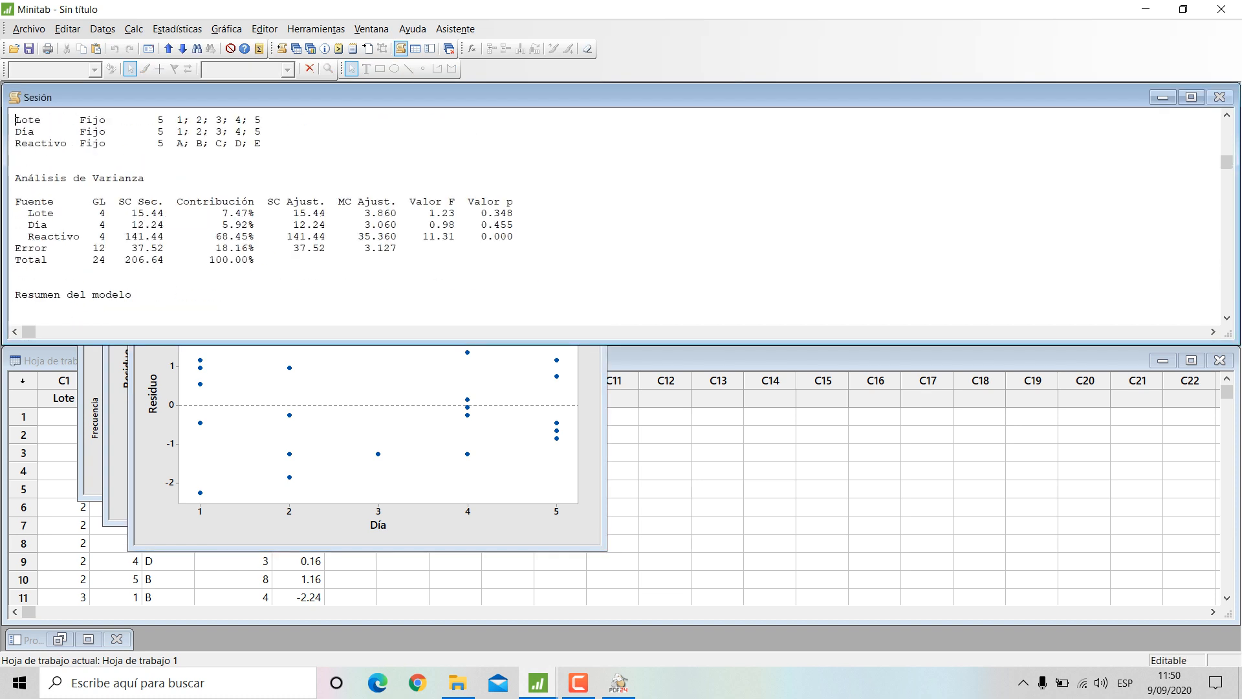
{"action": "left_click", "coordinate": [350, 562]}
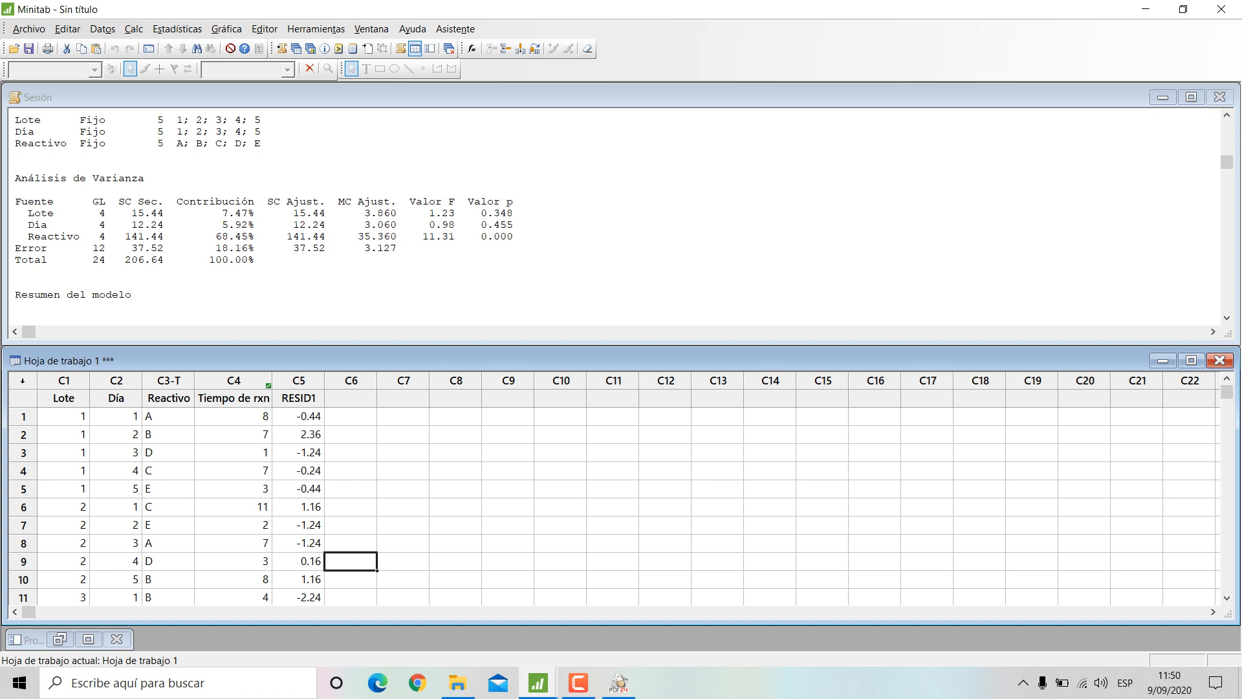
Step: Open the four-in-one residual plots for Tiempo de rxn from the Project Manager and examine them at full size
{"action": "left_click", "coordinate": [59, 639]}
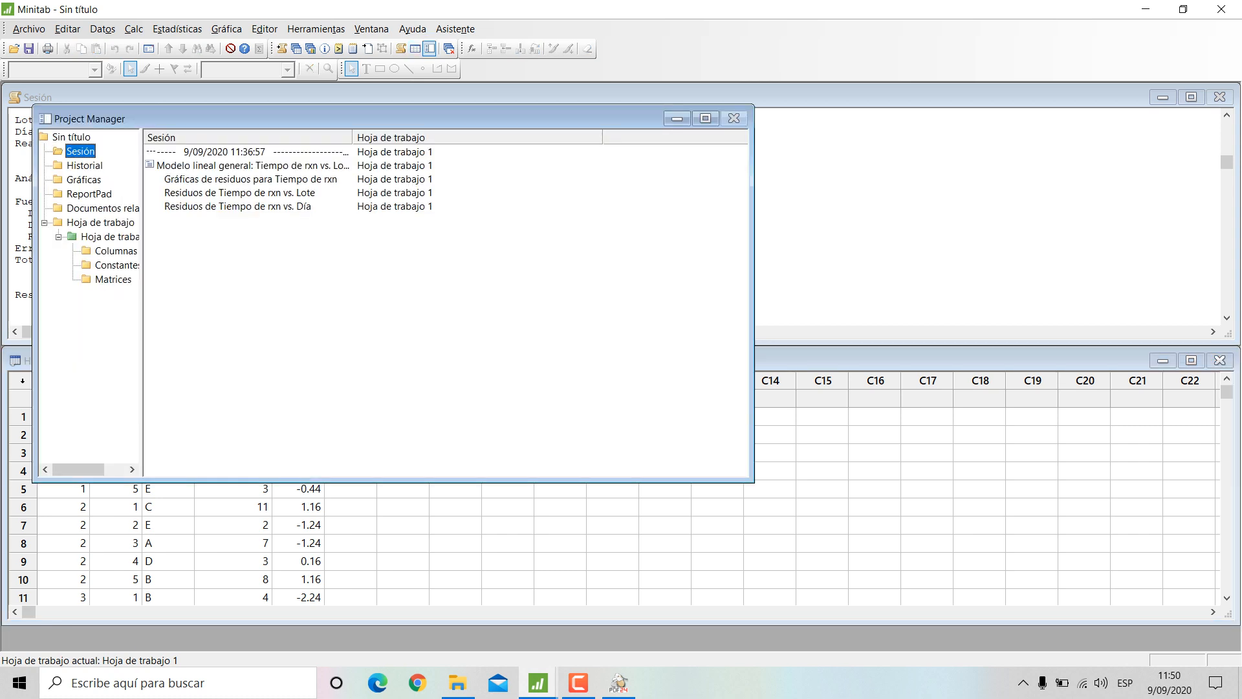
{"action": "left_click", "coordinate": [251, 179]}
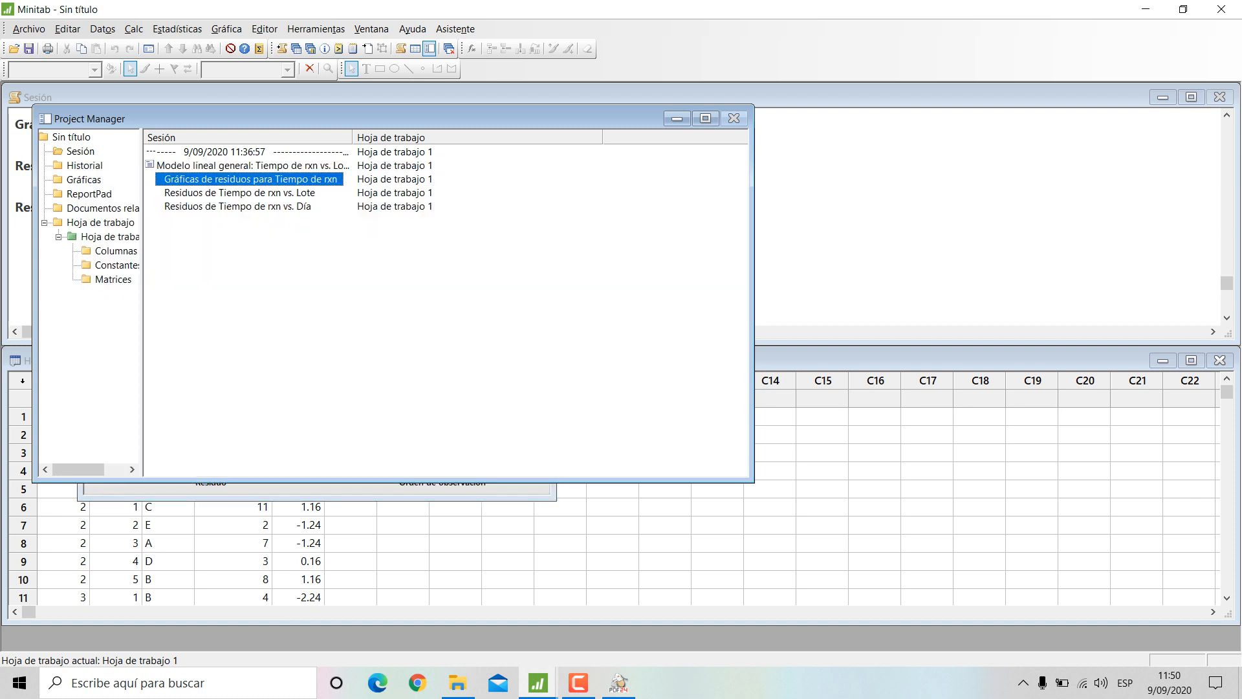
{"action": "double_click", "coordinate": [251, 179]}
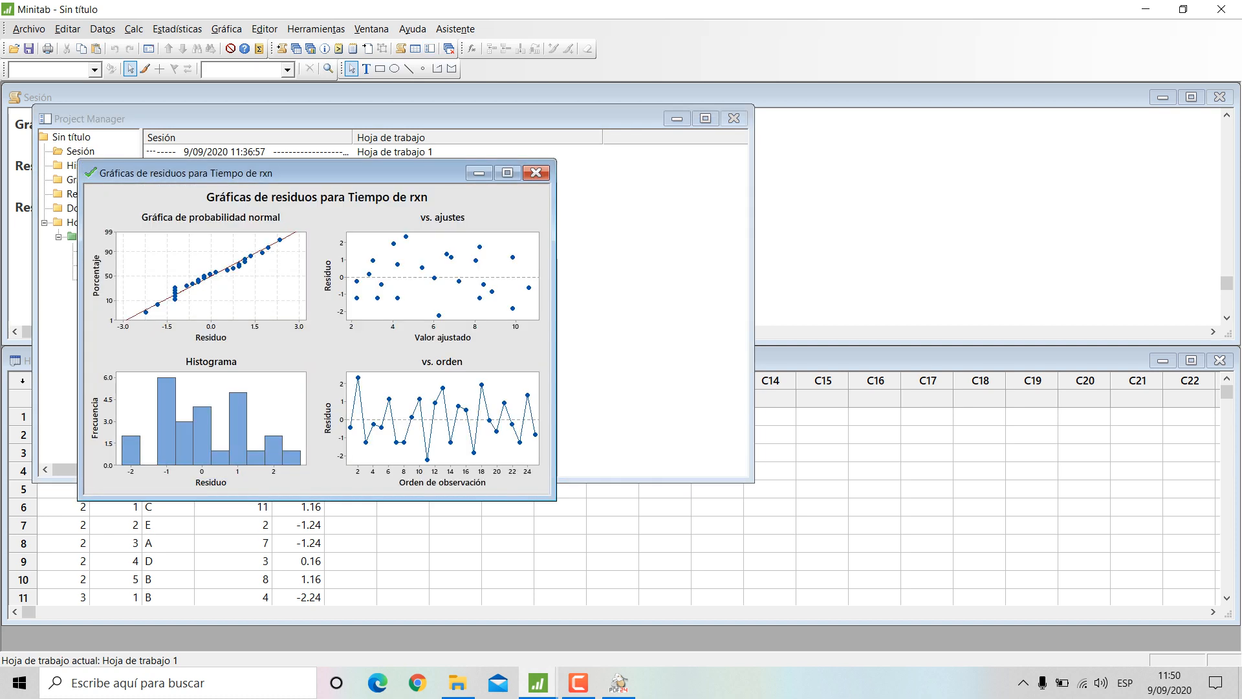
{"action": "left_click_drag", "start_coordinate": [272, 173], "coordinate": [310, 100]}
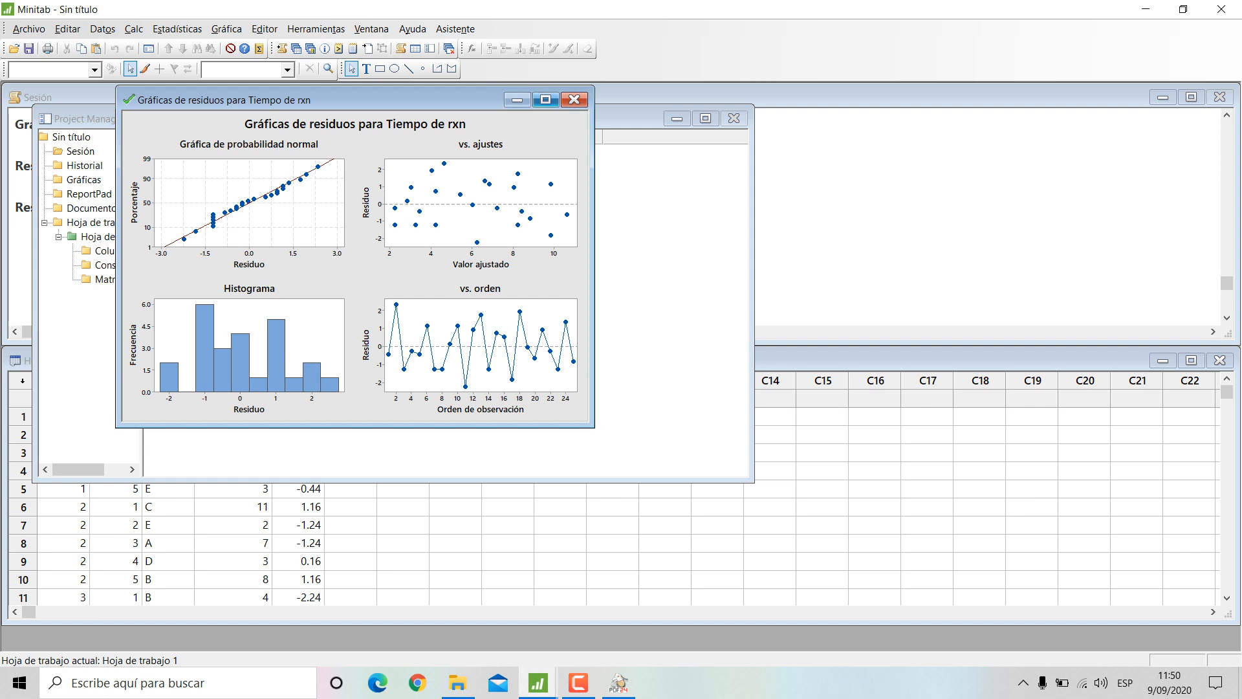
{"action": "left_click", "coordinate": [545, 100]}
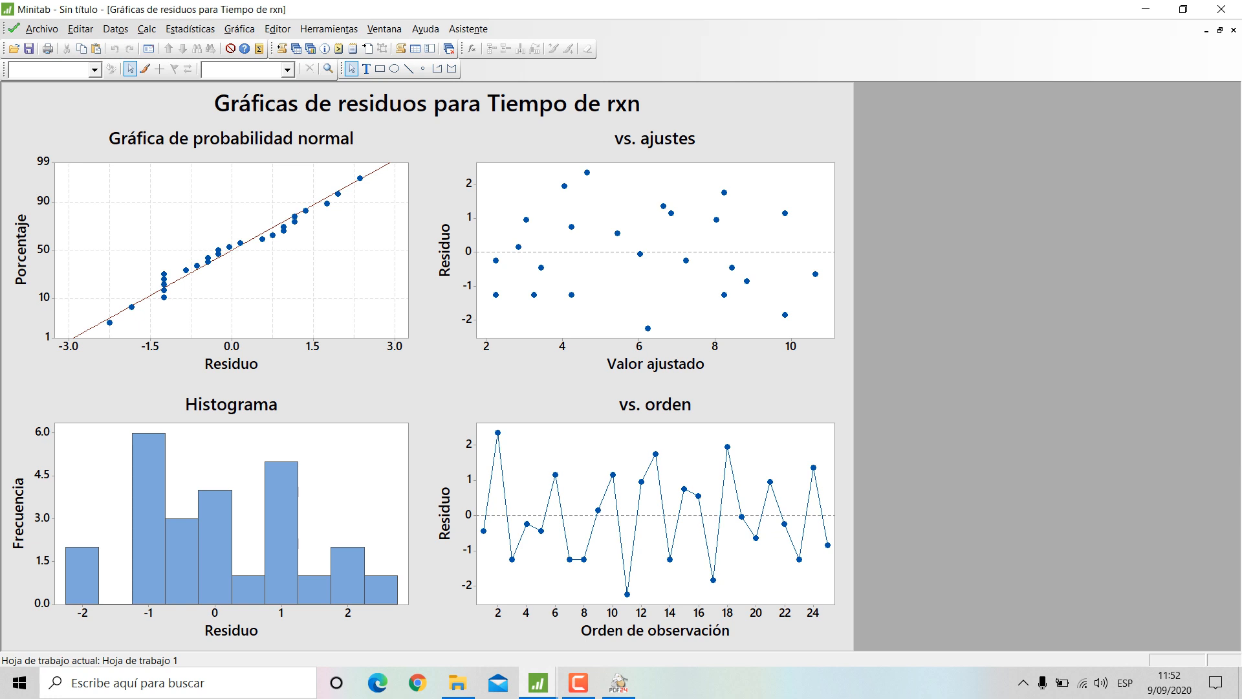
{"action": "left_click", "coordinate": [1219, 30]}
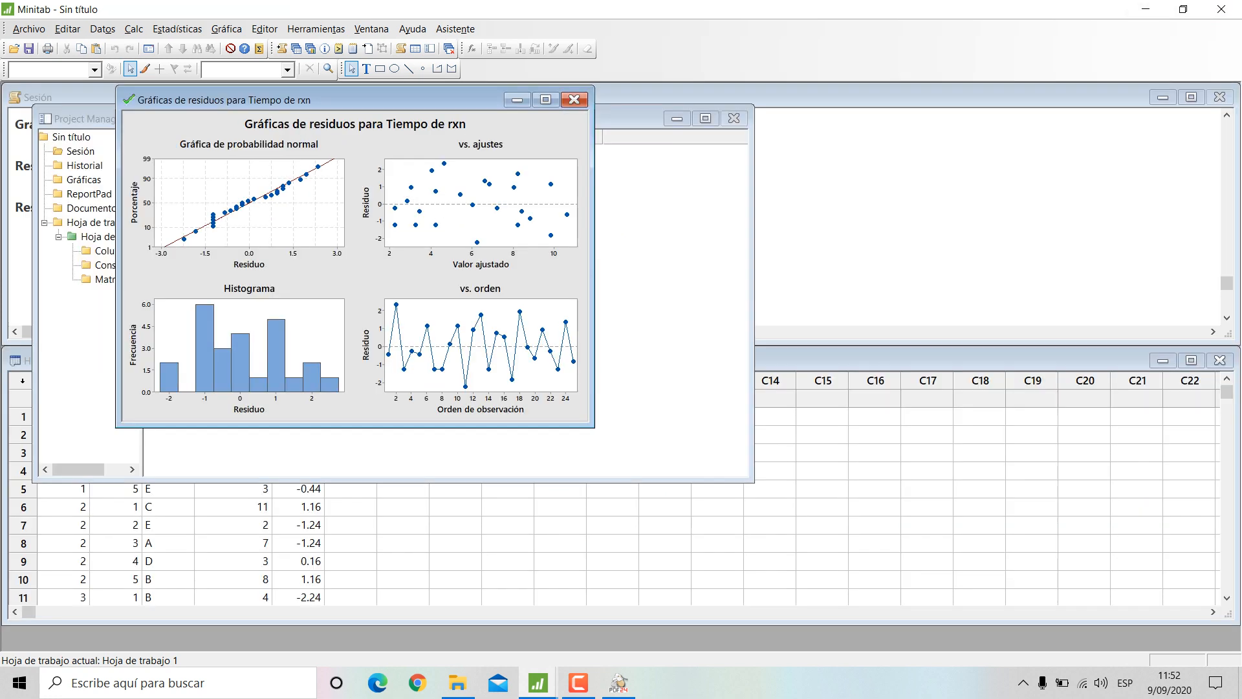
Step: Arrange the residuals versus Lote and residuals versus Día plots side by side and compare their spread
{"action": "left_click_drag", "start_coordinate": [356, 99], "coordinate": [998, 104]}
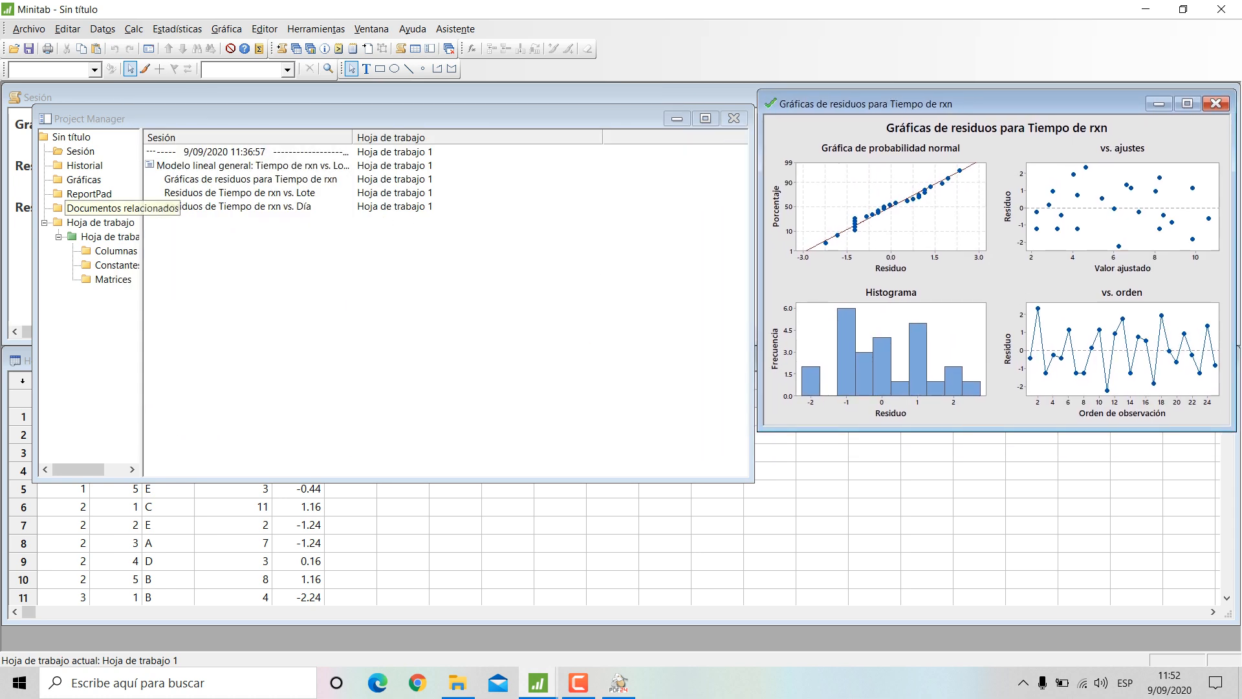
{"action": "left_click", "coordinate": [239, 193]}
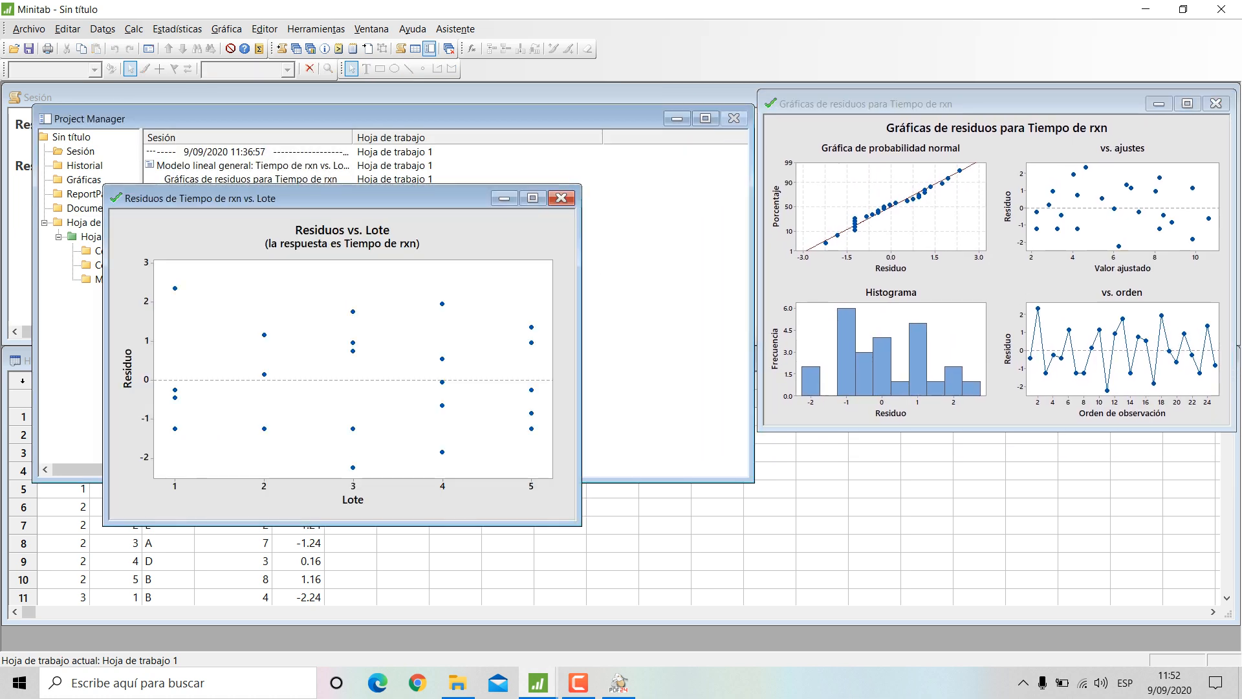
{"action": "left_click", "coordinate": [237, 206]}
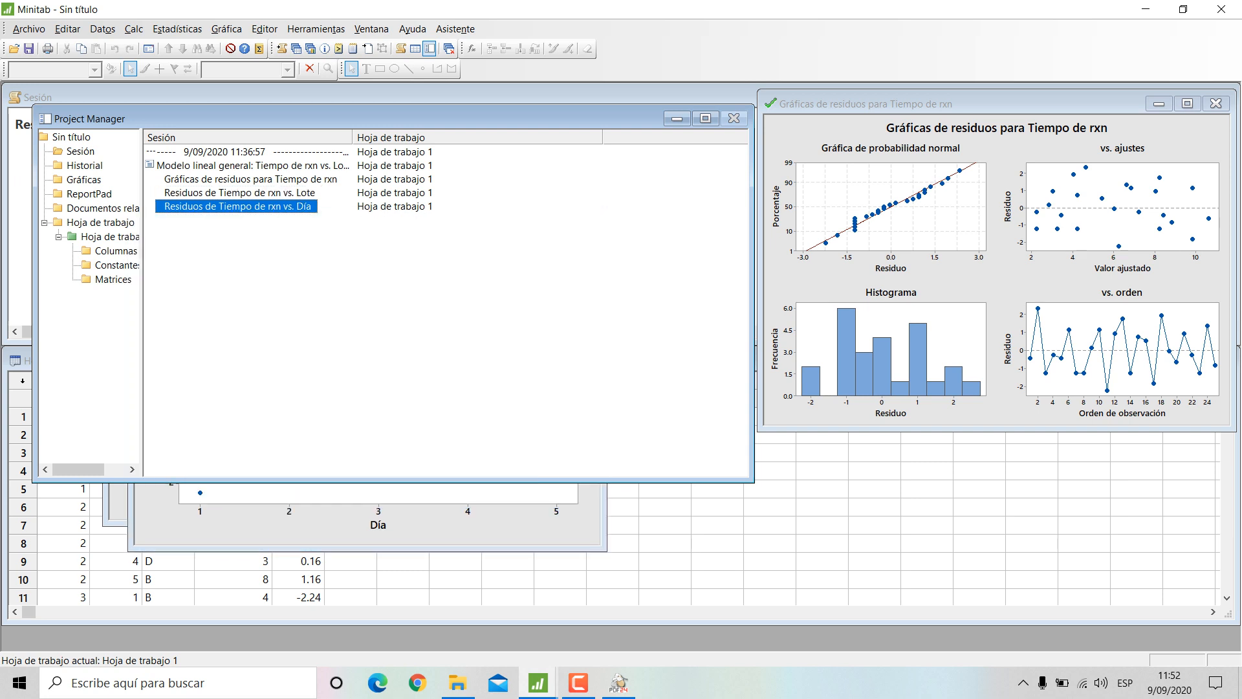
{"action": "left_click", "coordinate": [367, 527]}
{"action": "left_click_drag", "start_coordinate": [367, 223], "coordinate": [790, 181]}
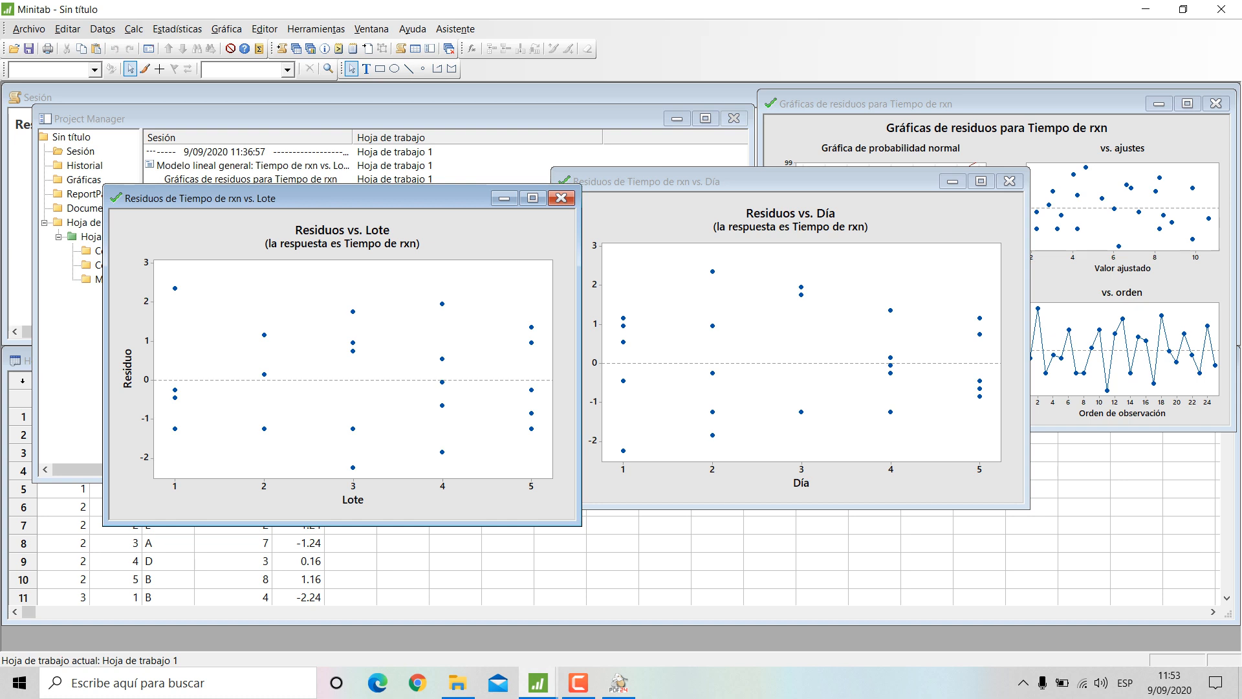
{"action": "left_click_drag", "start_coordinate": [362, 198], "coordinate": [328, 180]}
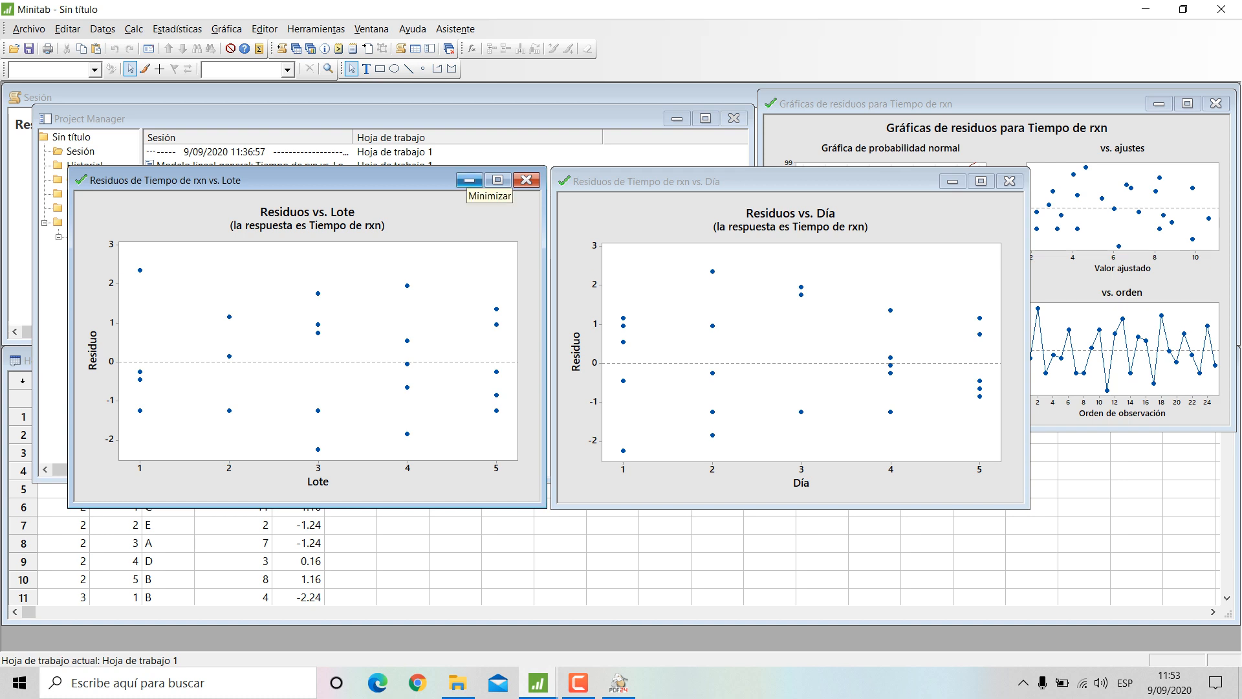
{"action": "left_click_drag", "start_coordinate": [388, 180], "coordinate": [387, 165]}
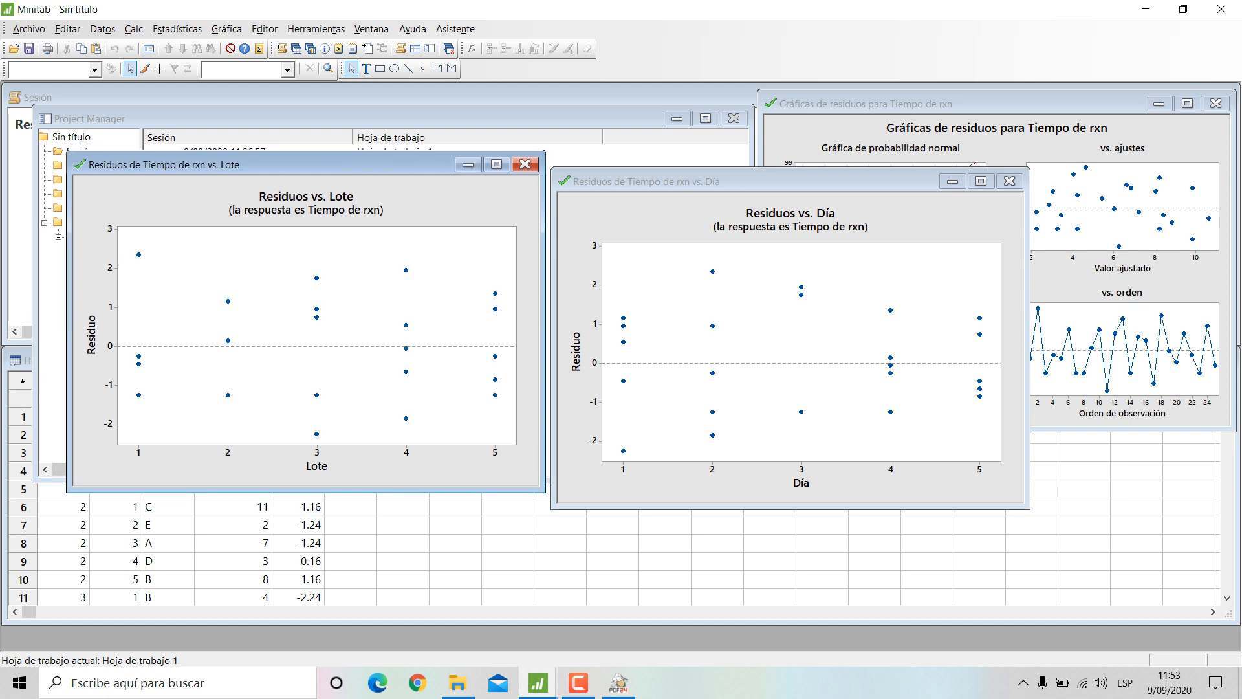
Step: Align the residuals versus Día plot with the Lote plot, then minimize all residual plot windows and the Project Manager
{"action": "left_click", "coordinate": [789, 181]}
{"action": "left_click_drag", "start_coordinate": [790, 182], "coordinate": [791, 167]}
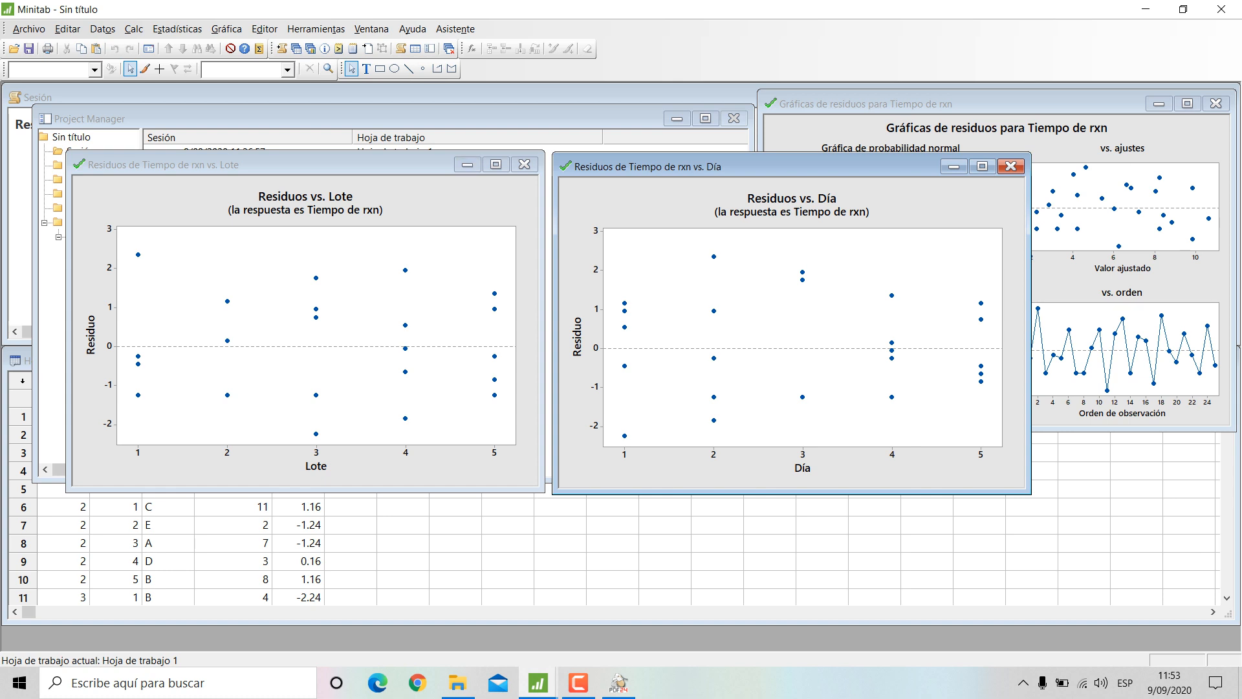
{"action": "left_click", "coordinate": [467, 164]}
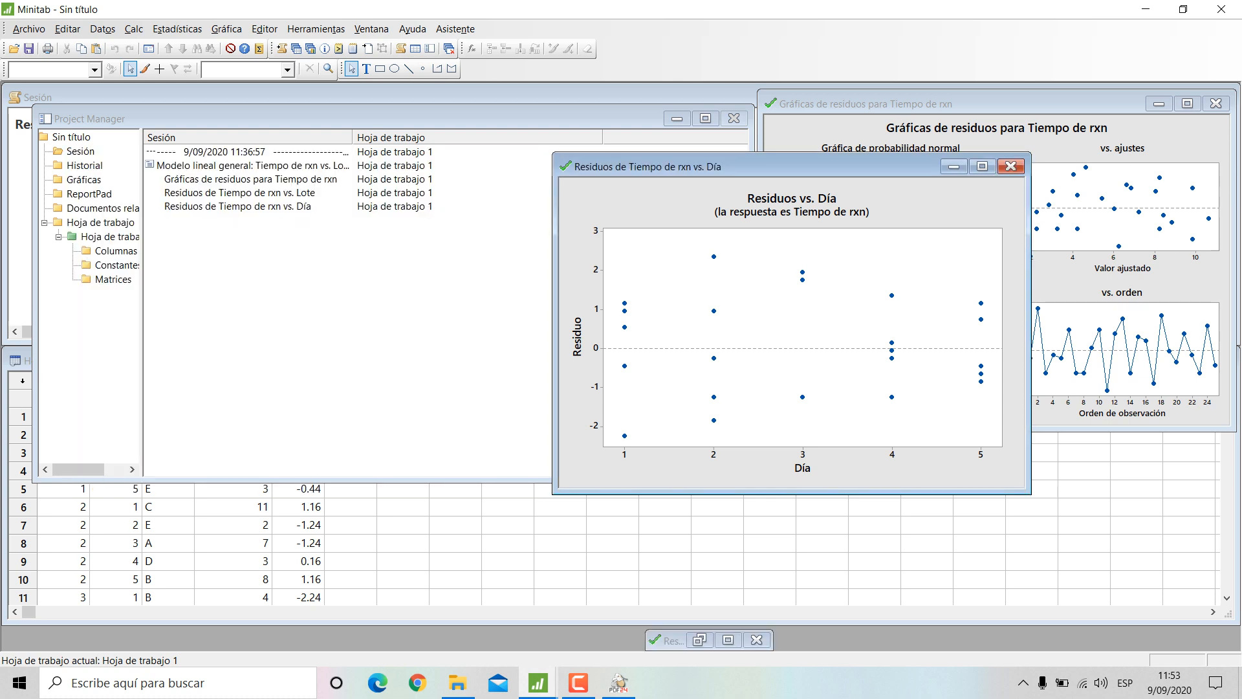
{"action": "left_click", "coordinate": [953, 166]}
{"action": "left_click", "coordinate": [1159, 103]}
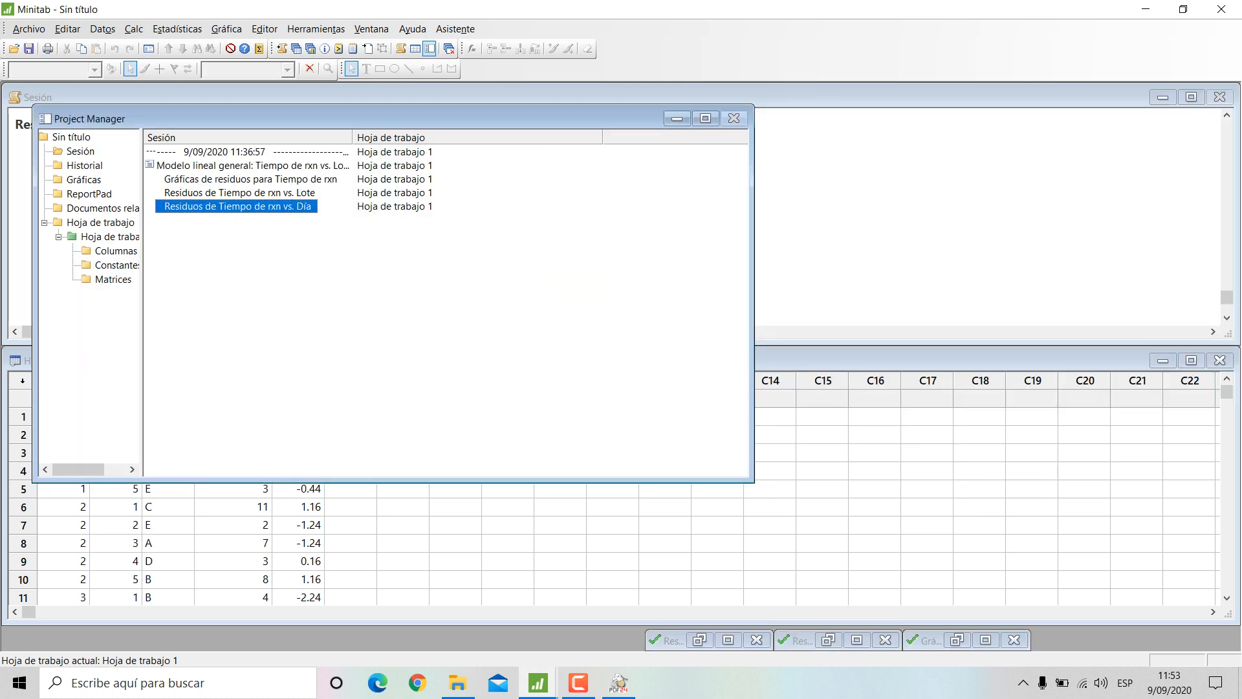
{"action": "left_click", "coordinate": [677, 118]}
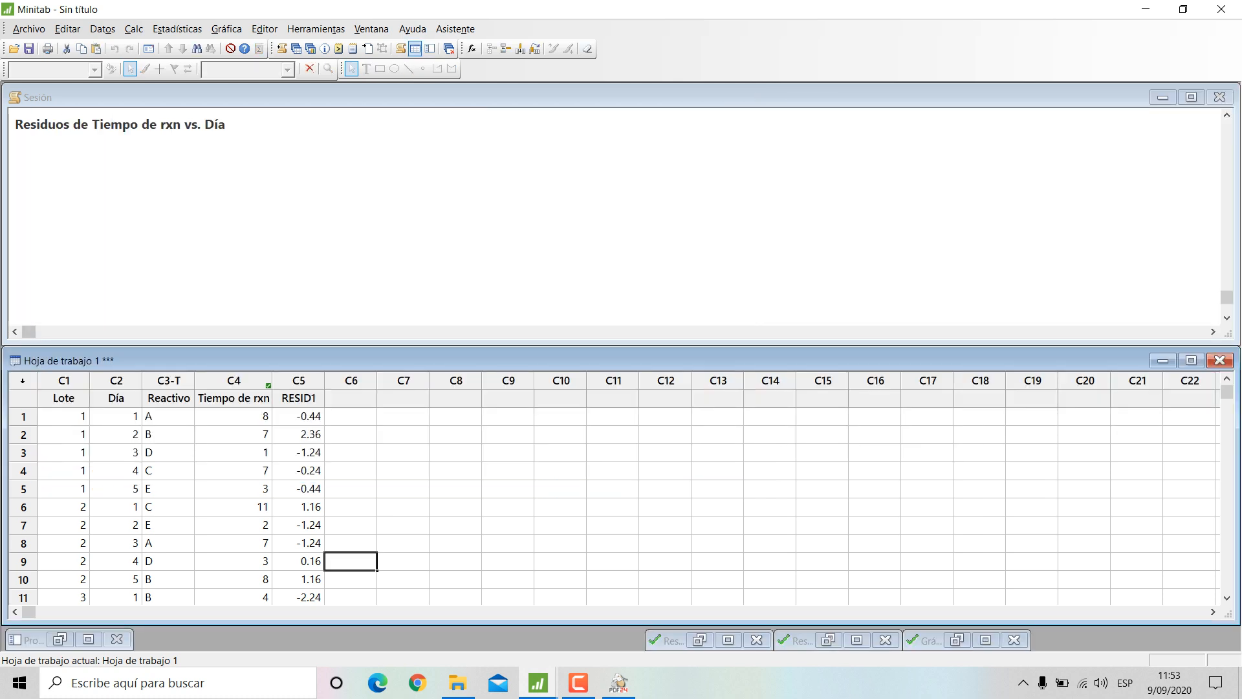
Step: Examine the factor coding method and the factor information table (type, levels and values of Lote, Día and Reactivo) in the session output
{"action": "scroll", "coordinate": [614, 220], "scroll_direction": "up", "scroll_amount": 20}
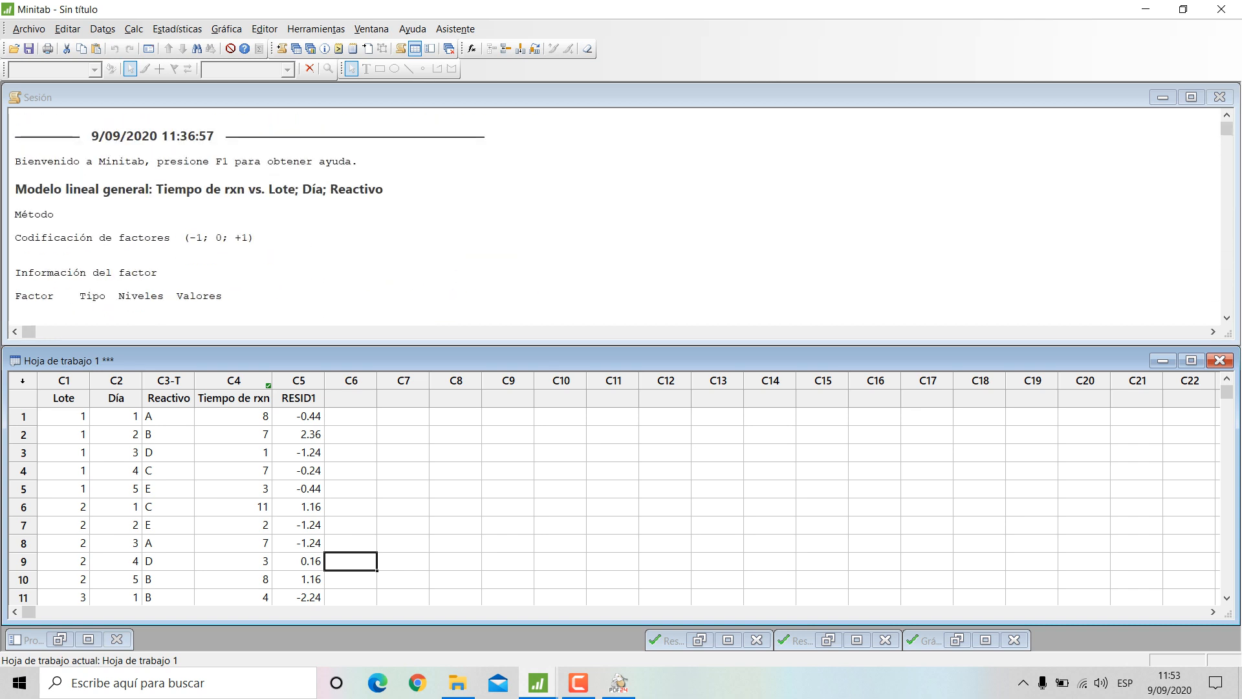
{"action": "scroll", "coordinate": [615, 220], "scroll_direction": "down", "scroll_amount": 1}
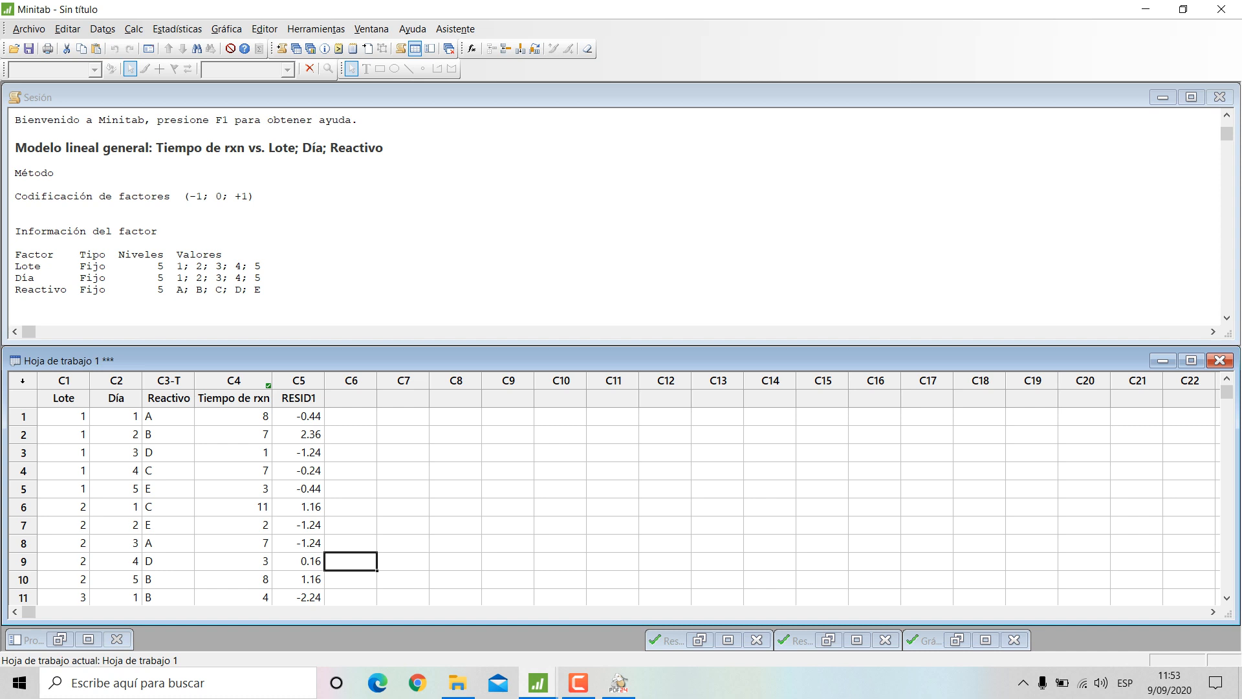
{"action": "left_click_drag", "start_coordinate": [254, 197], "coordinate": [183, 196]}
{"action": "left_click", "coordinate": [15, 207]}
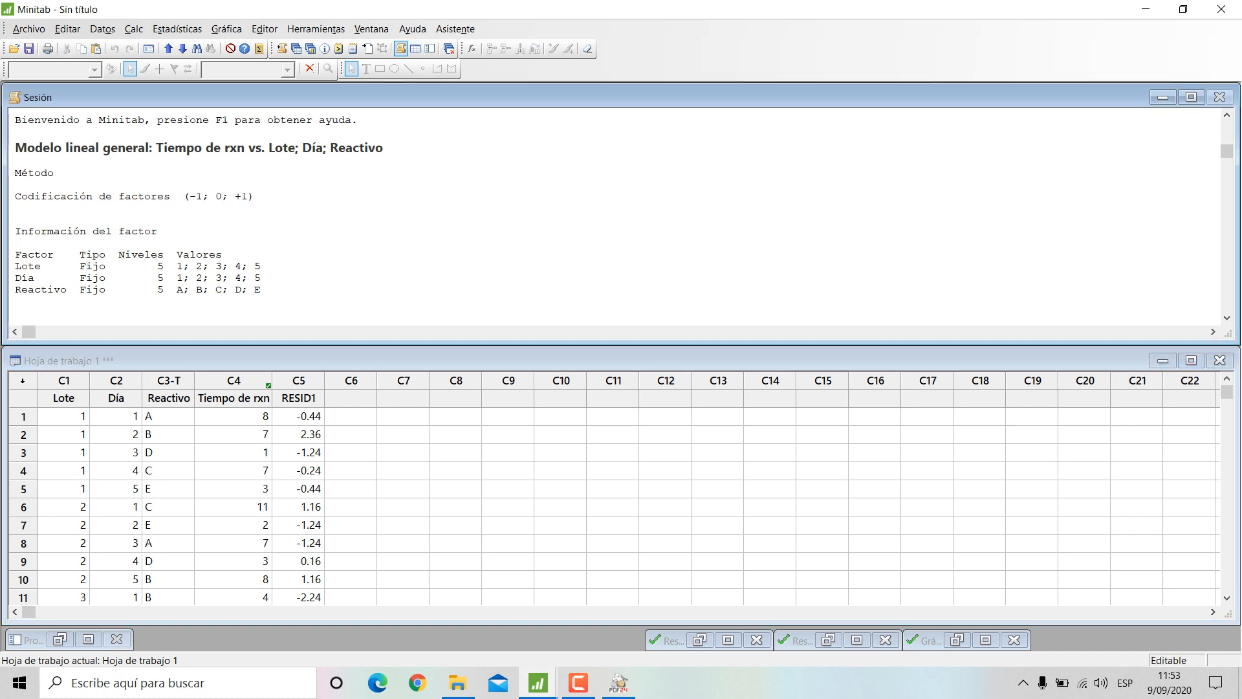
{"action": "scroll", "coordinate": [615, 220], "scroll_direction": "down", "scroll_amount": 1}
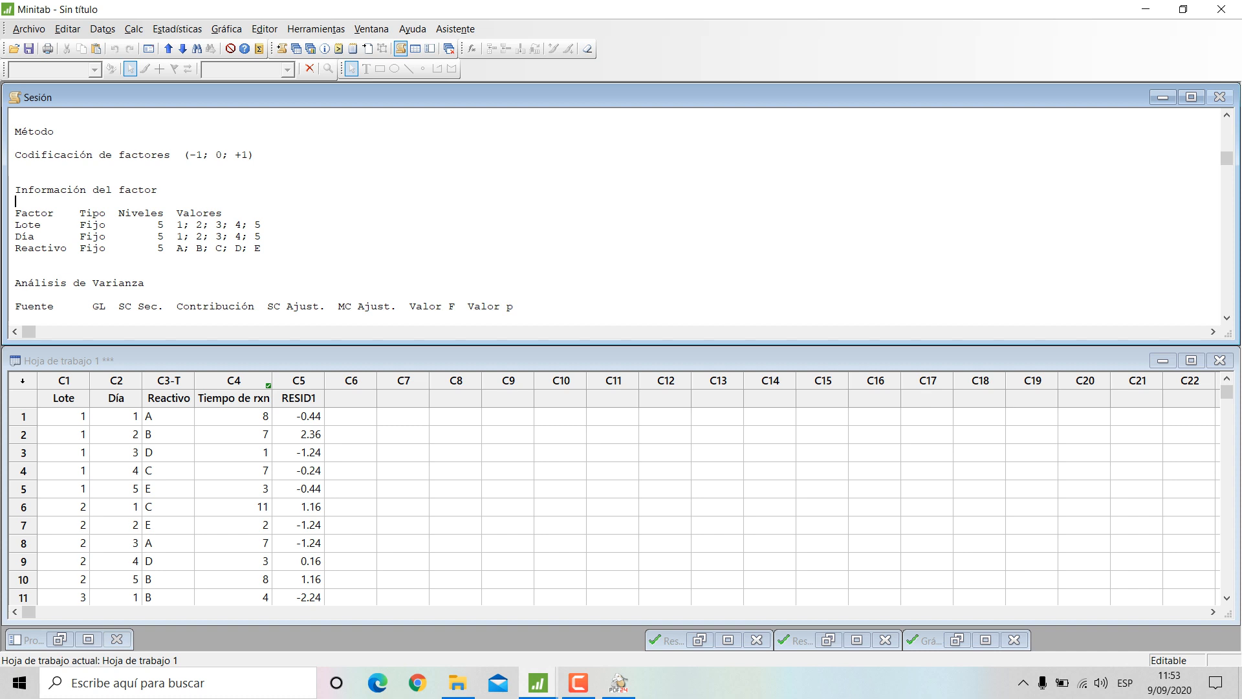
{"action": "mouse_move", "coordinate": [15, 144]}
{"action": "left_mouse_down"}
{"action": "mouse_move", "coordinate": [247, 155]}
{"action": "mouse_move", "coordinate": [22, 155]}
{"action": "mouse_move", "coordinate": [15, 166]}
{"action": "left_mouse_up"}
{"action": "left_click", "coordinate": [253, 155]}
{"action": "left_click", "coordinate": [22, 155]}
{"action": "left_click", "coordinate": [16, 167]}
{"action": "left_click_drag", "start_coordinate": [16, 182], "coordinate": [159, 189]}
{"action": "left_click", "coordinate": [159, 189]}
{"action": "left_click_drag", "start_coordinate": [15, 190], "coordinate": [262, 248]}
{"action": "left_click", "coordinate": [262, 248]}
{"action": "mouse_move", "coordinate": [16, 248]}
{"action": "left_mouse_down"}
{"action": "mouse_move", "coordinate": [262, 248]}
{"action": "mouse_move", "coordinate": [16, 236]}
{"action": "mouse_move", "coordinate": [16, 213]}
{"action": "mouse_move", "coordinate": [16, 225]}
{"action": "left_mouse_up"}
{"action": "left_click", "coordinate": [262, 248]}
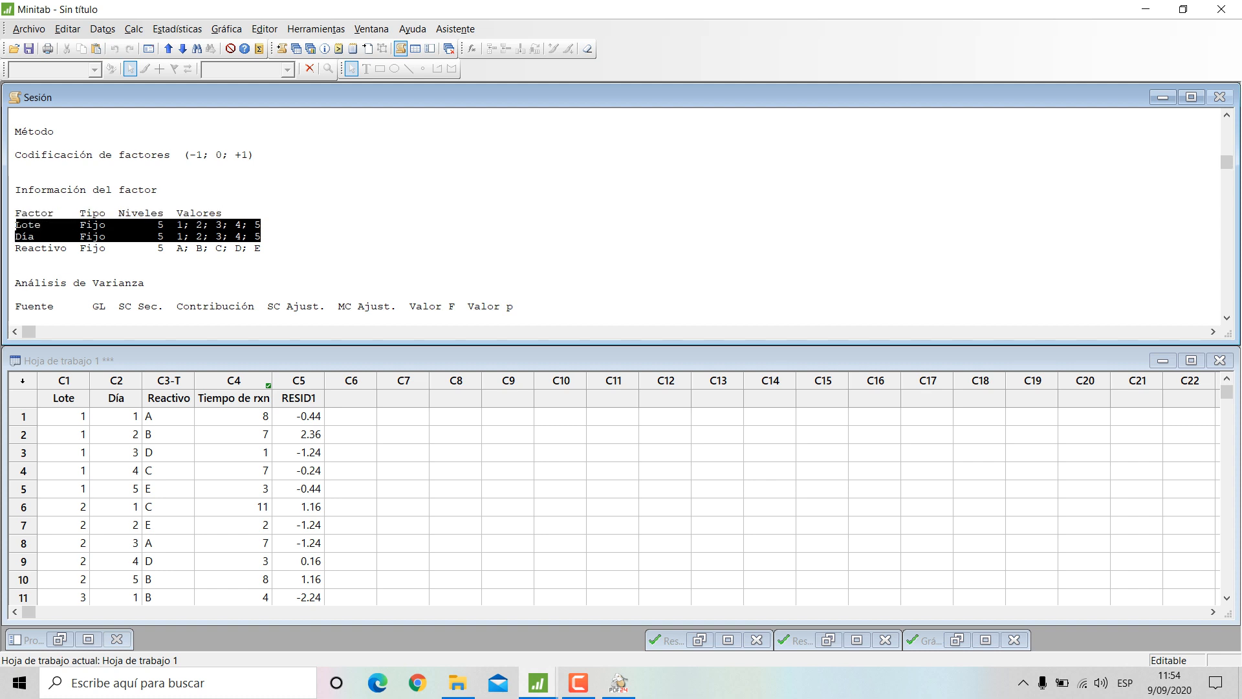
{"action": "left_click", "coordinate": [262, 225]}
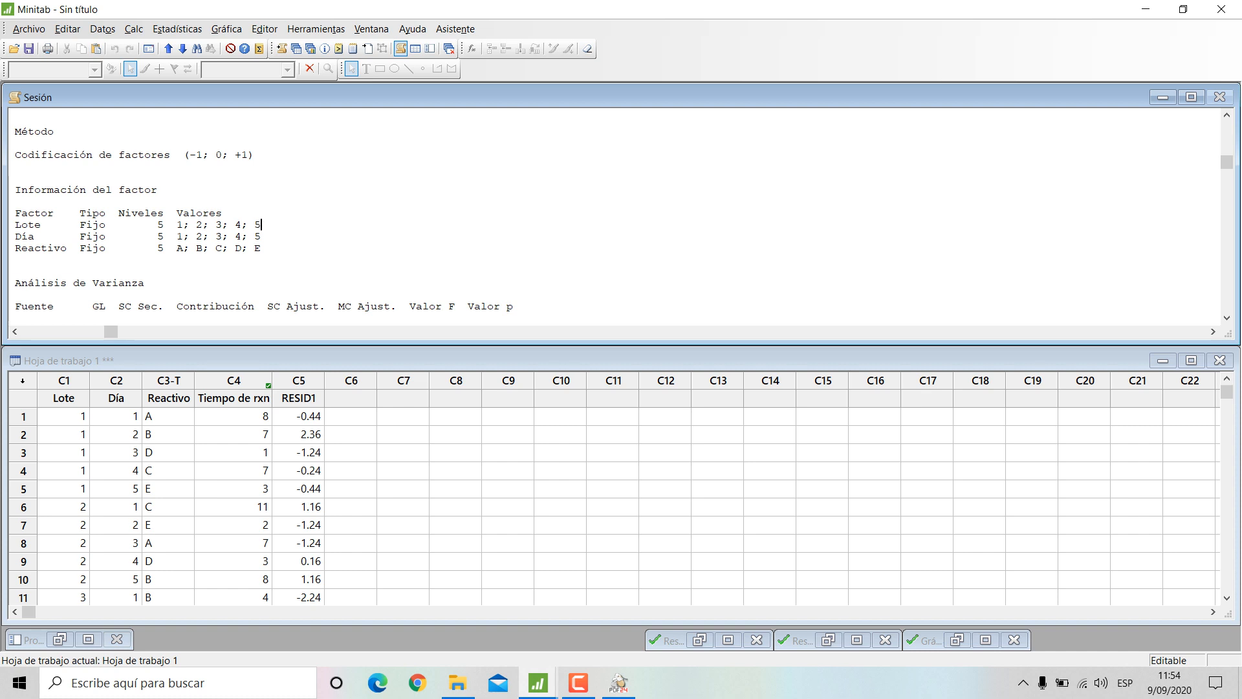
{"action": "left_click_drag", "start_coordinate": [15, 224], "coordinate": [262, 224]}
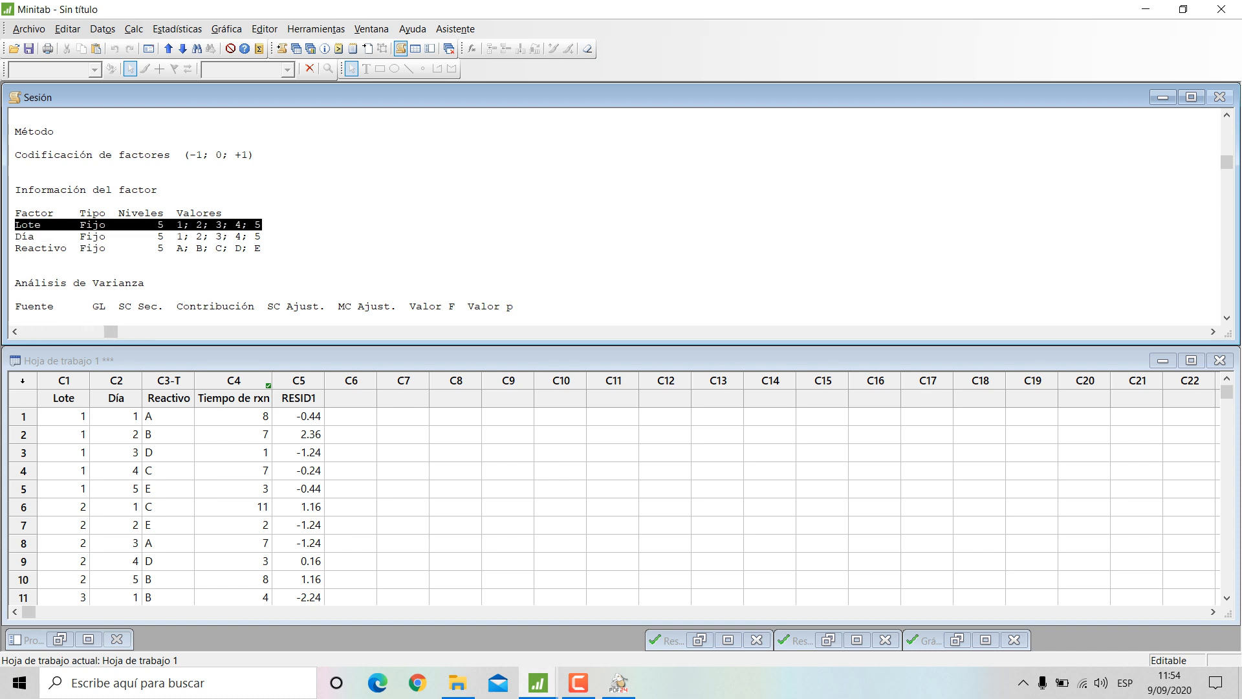
{"action": "left_click", "coordinate": [262, 224]}
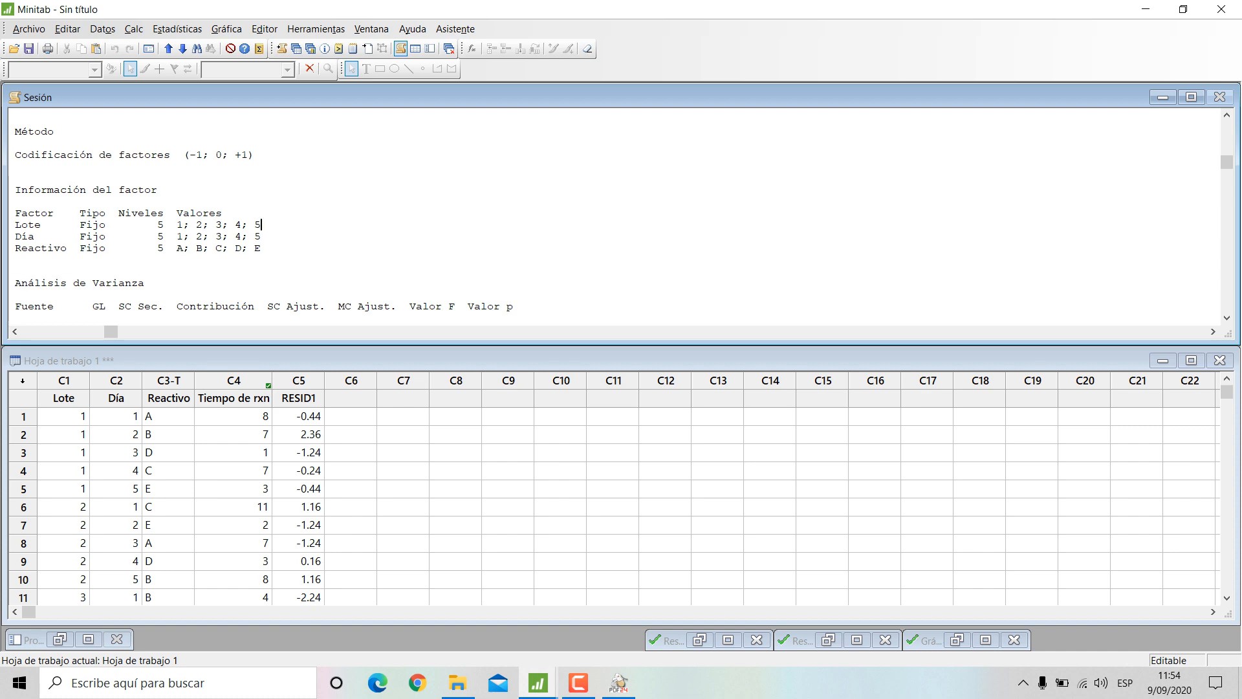
{"action": "scroll", "coordinate": [264, 217], "scroll_direction": "down", "scroll_amount": 1}
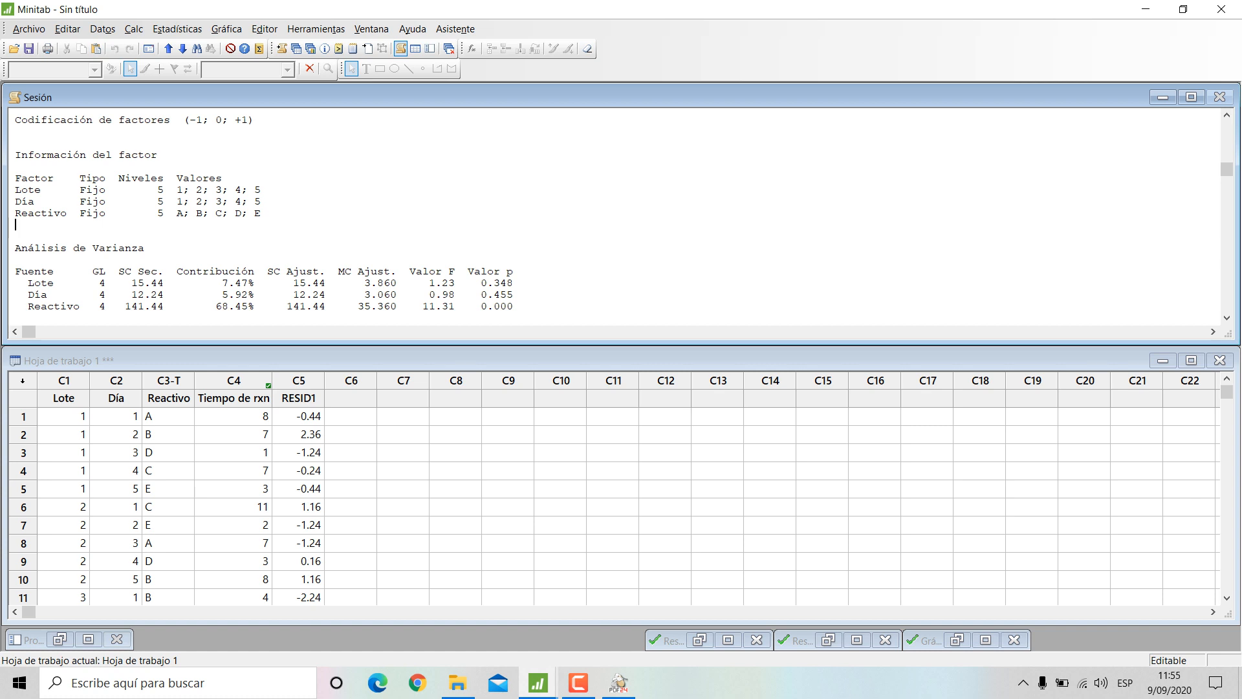
{"action": "left_click_drag", "start_coordinate": [177, 190], "coordinate": [262, 189]}
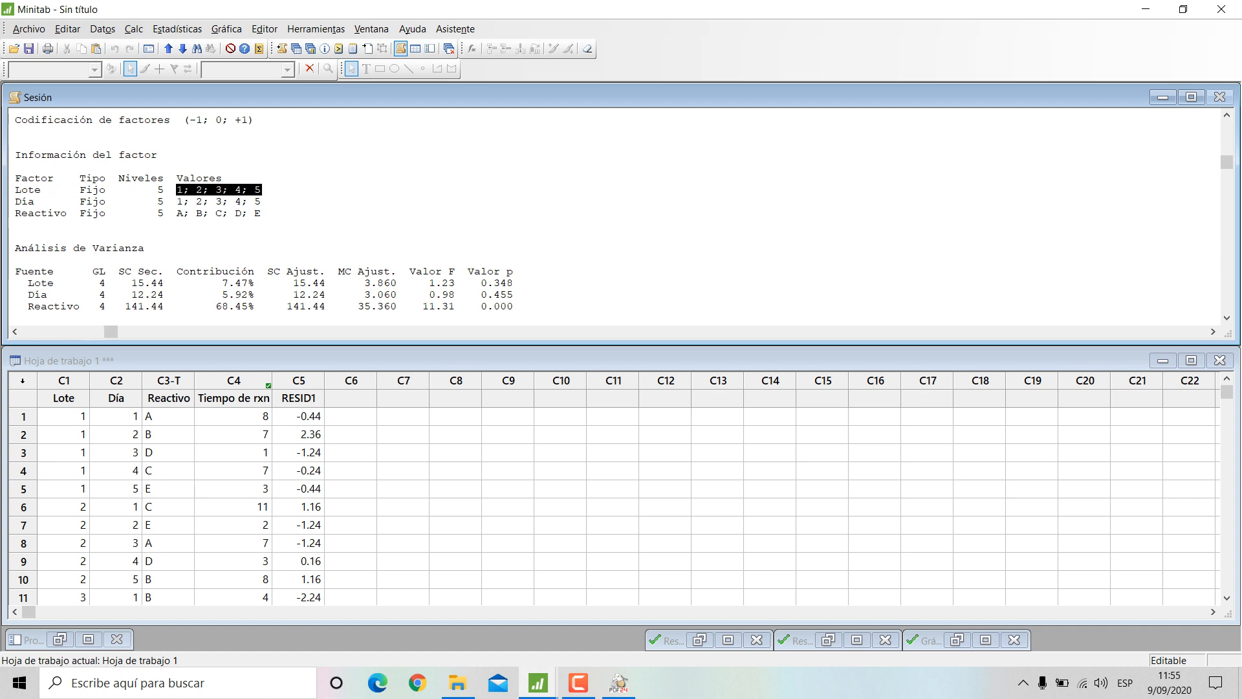
{"action": "left_click", "coordinate": [261, 202]}
Step: Examine the error contribution in the analysis of variance table and the R-cuad. value in the model summary
{"action": "scroll", "coordinate": [262, 201], "scroll_direction": "down", "scroll_amount": 3}
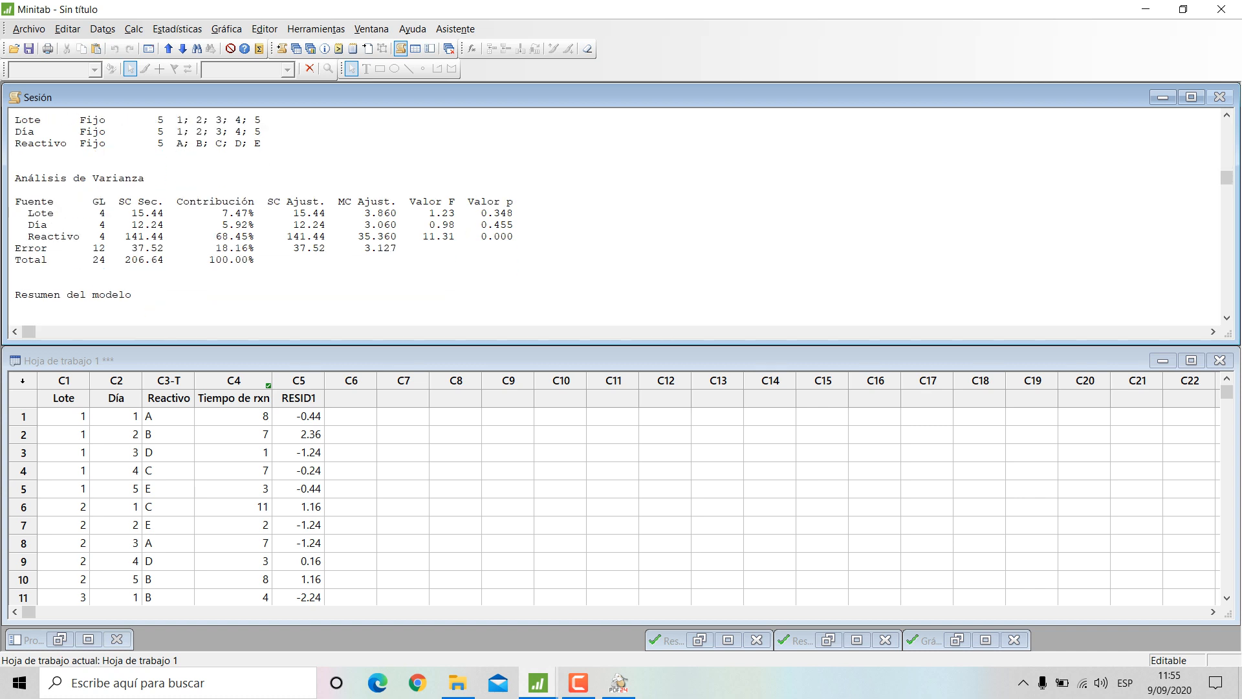
{"action": "scroll", "coordinate": [262, 202], "scroll_direction": "up", "scroll_amount": 2}
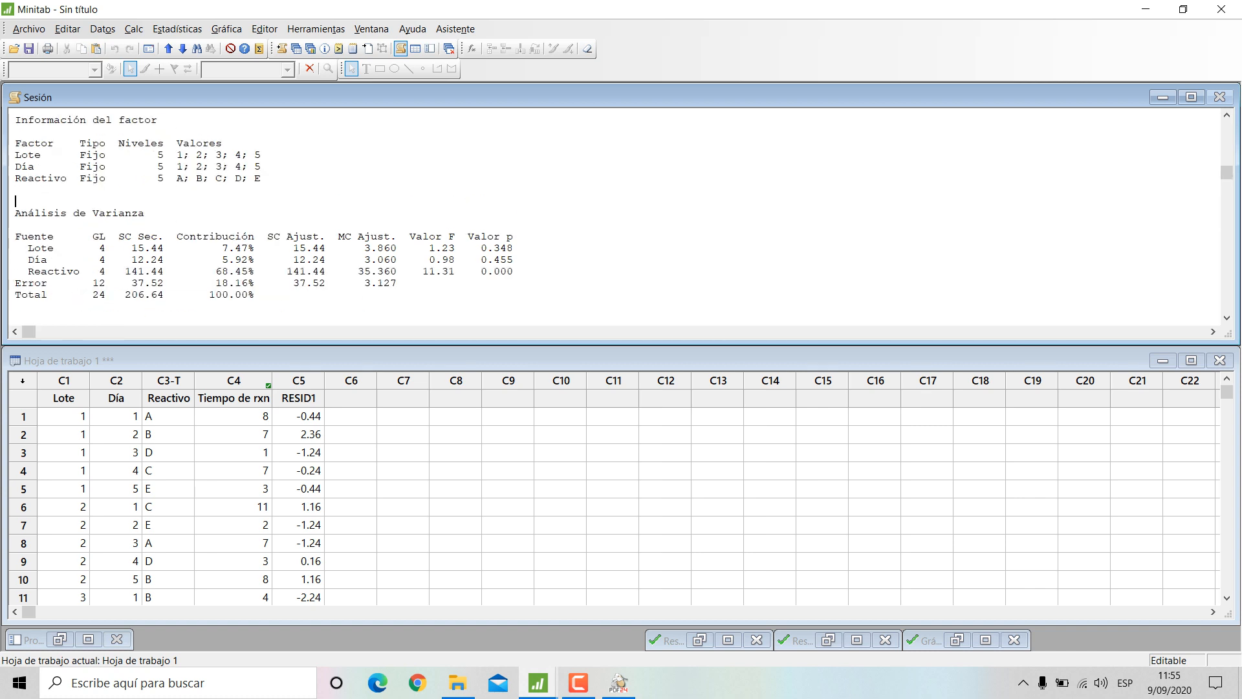
{"action": "scroll", "coordinate": [261, 201], "scroll_direction": "down", "scroll_amount": 2}
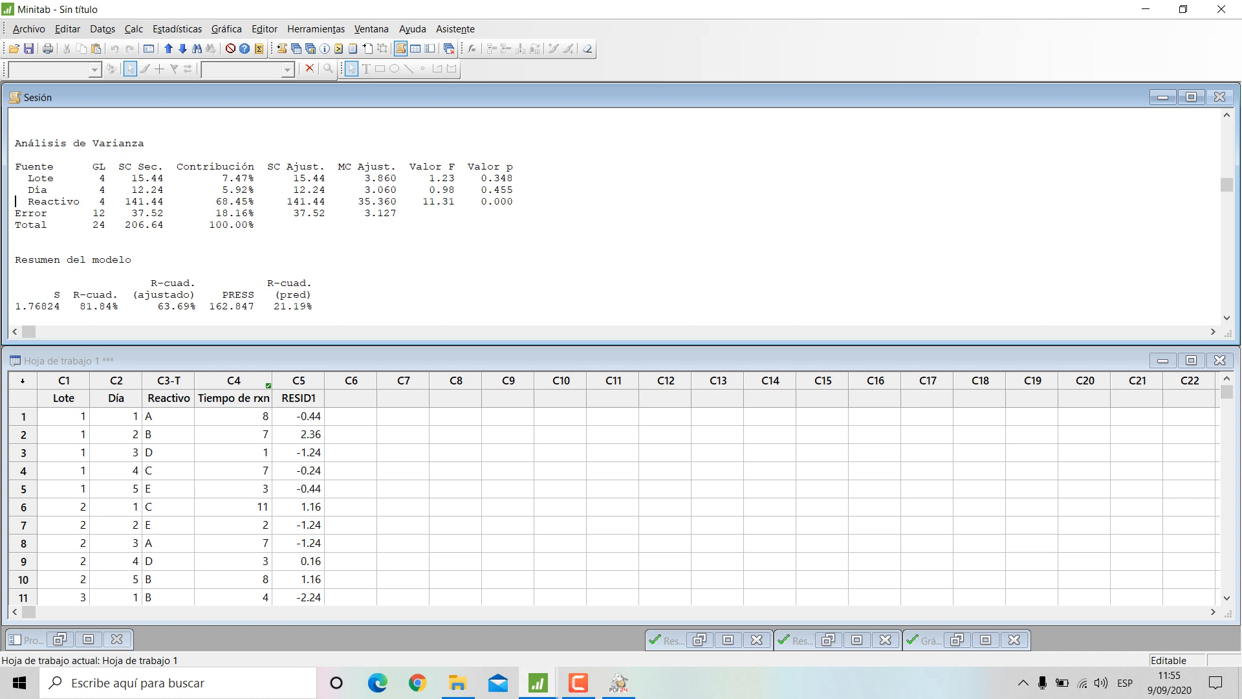
{"action": "left_click_drag", "start_coordinate": [209, 213], "coordinate": [249, 213]}
{"action": "left_click", "coordinate": [262, 213]}
{"action": "left_click_drag", "start_coordinate": [120, 306], "coordinate": [79, 306]}
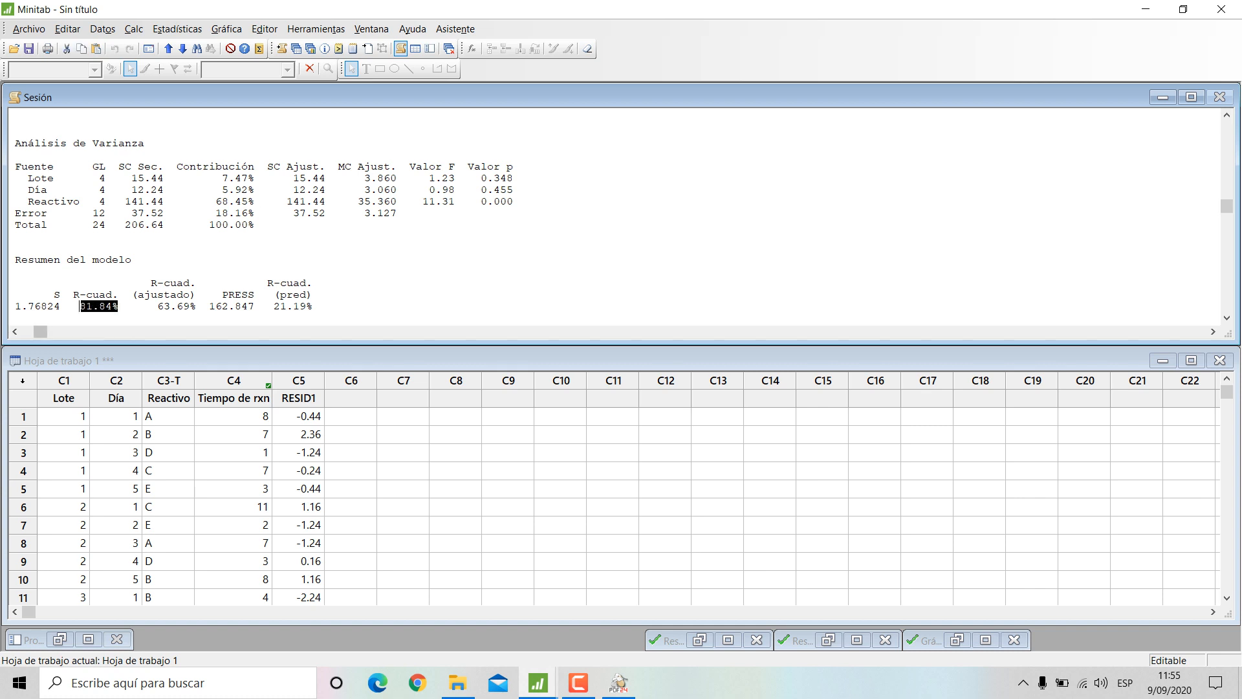
{"action": "left_click", "coordinate": [125, 306]}
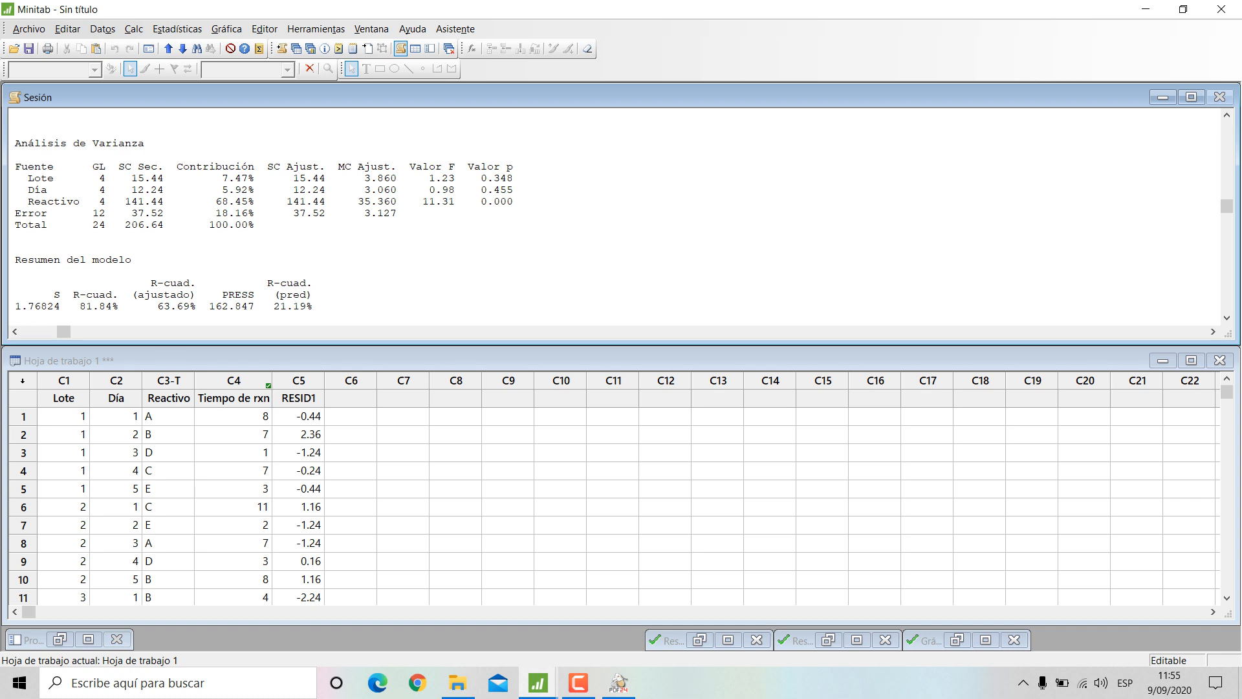
Step: Compare the Contribución values of Lote, Día and Reactivo in the analysis of variance table
{"action": "left_click_drag", "start_coordinate": [216, 178], "coordinate": [261, 202]}
{"action": "left_click", "coordinate": [262, 201]}
{"action": "left_click_drag", "start_coordinate": [215, 201], "coordinate": [255, 178]}
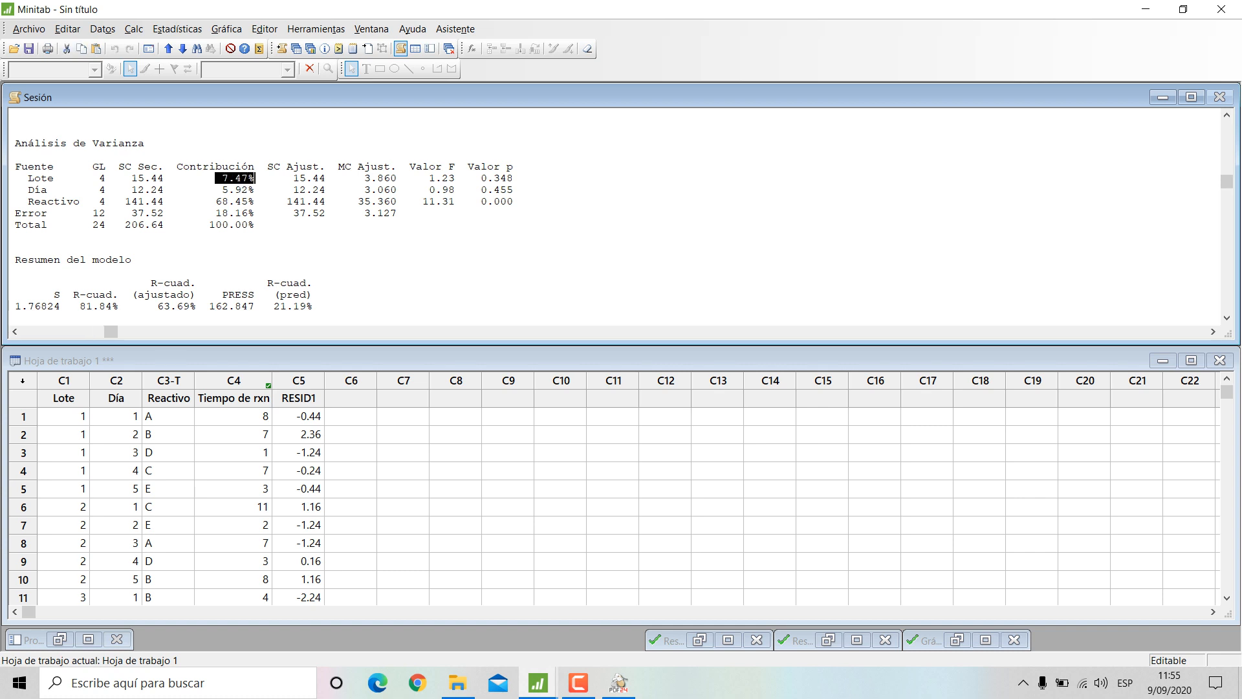
{"action": "left_click_drag", "start_coordinate": [222, 189], "coordinate": [255, 190]}
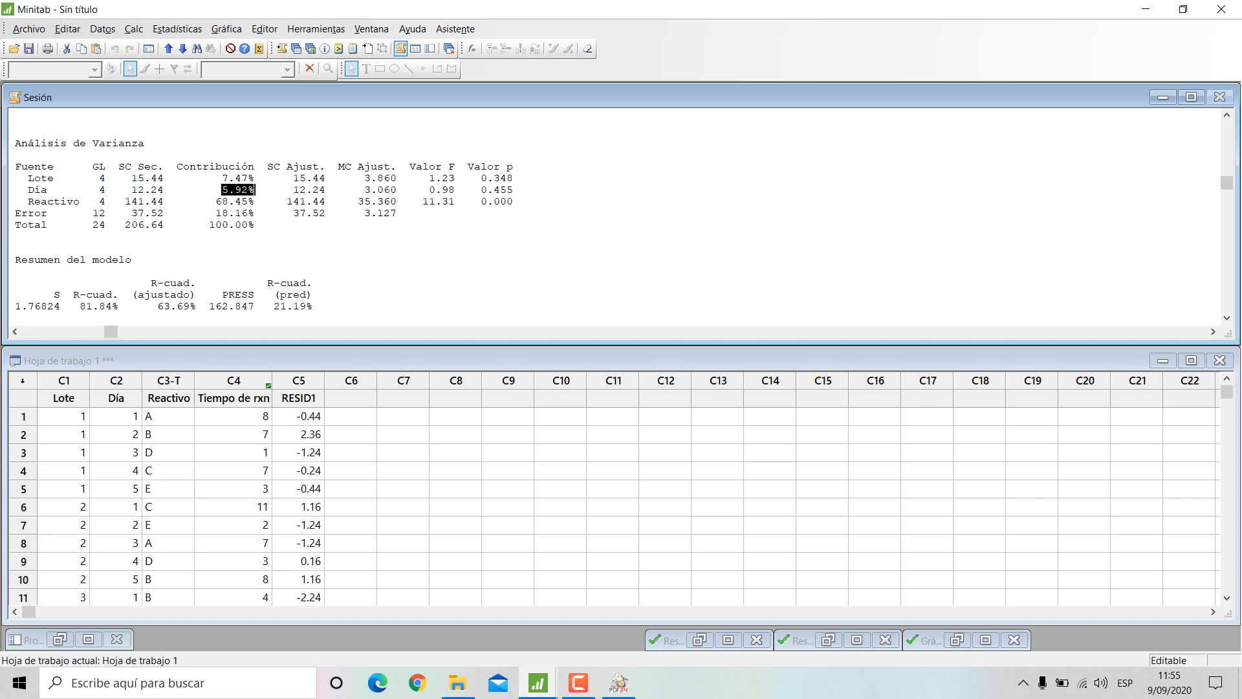
{"action": "left_click_drag", "start_coordinate": [22, 178], "coordinate": [514, 190]}
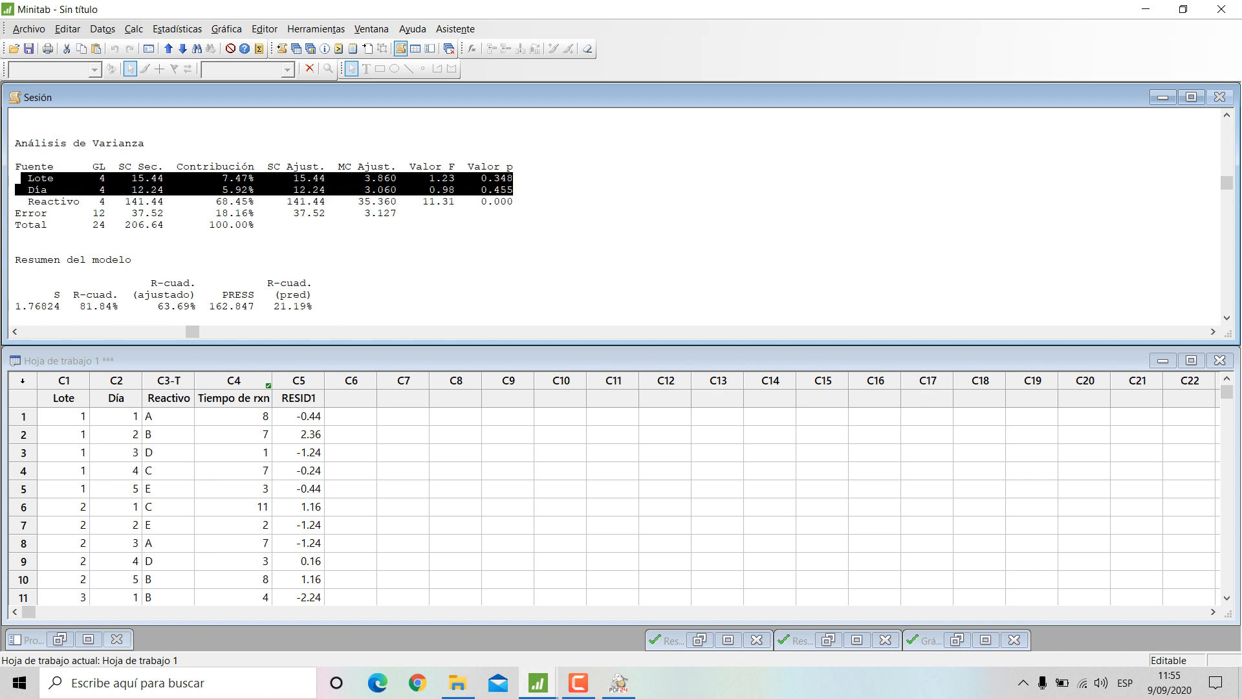
{"action": "left_click_drag", "start_coordinate": [215, 178], "coordinate": [235, 178]}
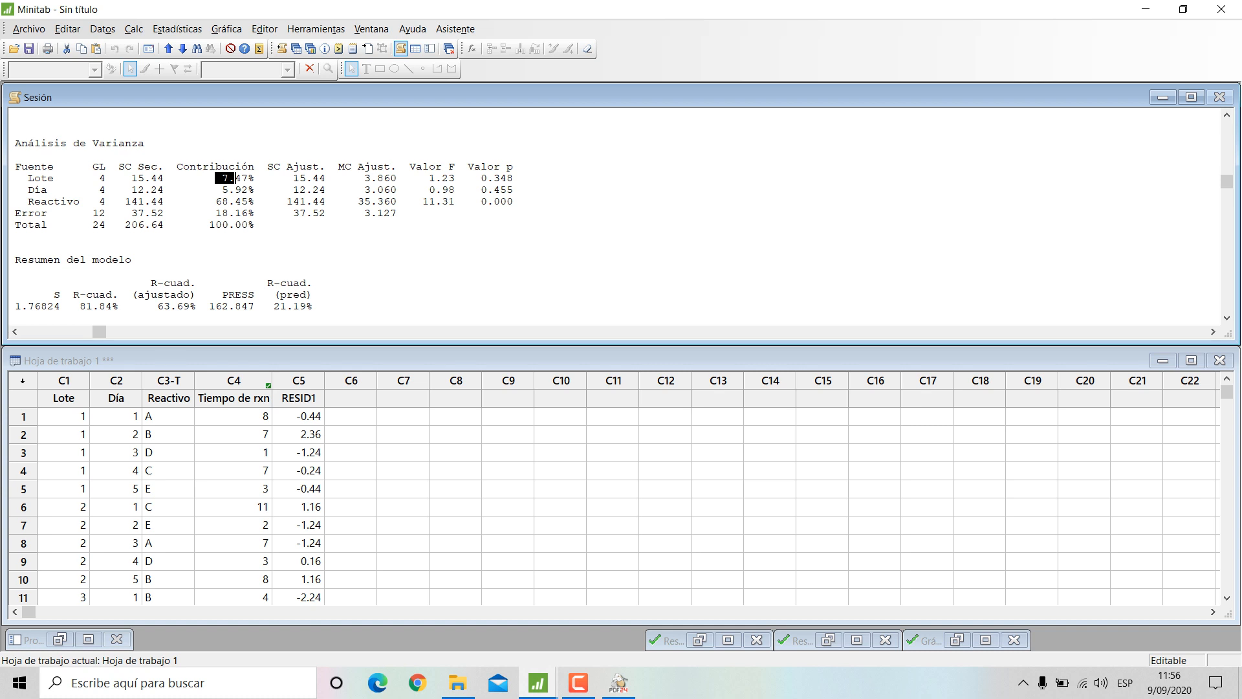
{"action": "left_click", "coordinate": [216, 178]}
{"action": "left_click_drag", "start_coordinate": [221, 178], "coordinate": [262, 189]}
{"action": "left_click", "coordinate": [262, 190]}
Step: Add an "Alpha" heading after Valor p in the ANOVA table and annotate the Lote row with "> 0.05 (Se acepta H_0)"
{"action": "left_click", "coordinate": [513, 167]}
{"action": "type", "text": "Alpha"}
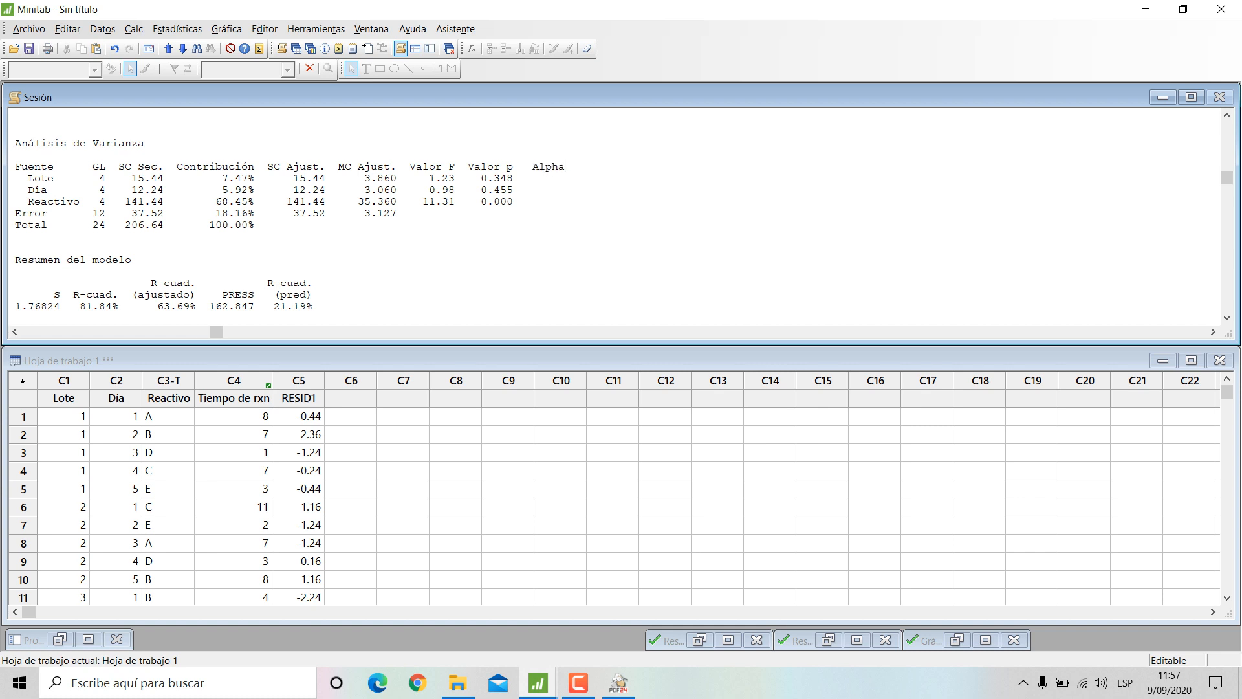
{"action": "left_click", "coordinate": [508, 178]}
{"action": "type", "text": "> 0.05 (Se acepta H"}
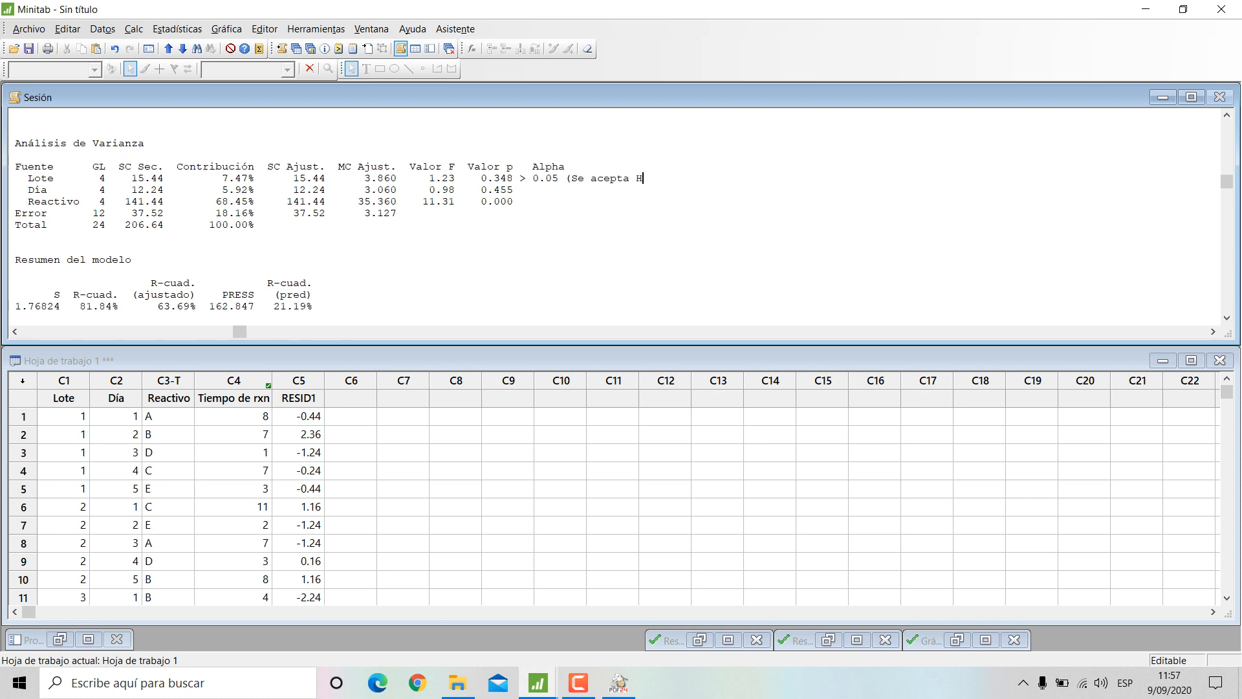
{"action": "type", "text": "_0)"}
Step: Annotate the Día row with "> 0.05 (Se acepta H_0)" and the Reactivo row with "< 0.05 (Se rechaza H_0)"
{"action": "key", "text": "Down"}
{"action": "type", "text": "> 0.05 (Se acepta H_0)"}
{"action": "key", "text": "Down"}
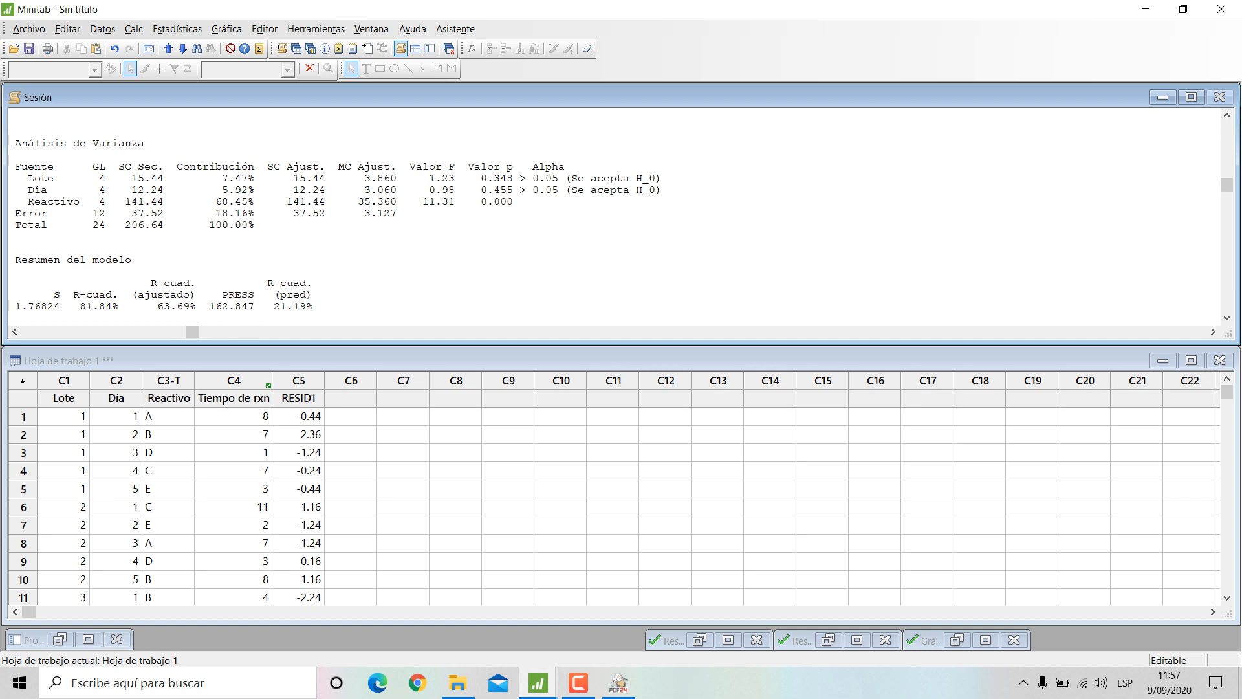
{"action": "type", "text": "< 0.05 (Se rechaza H_0"}
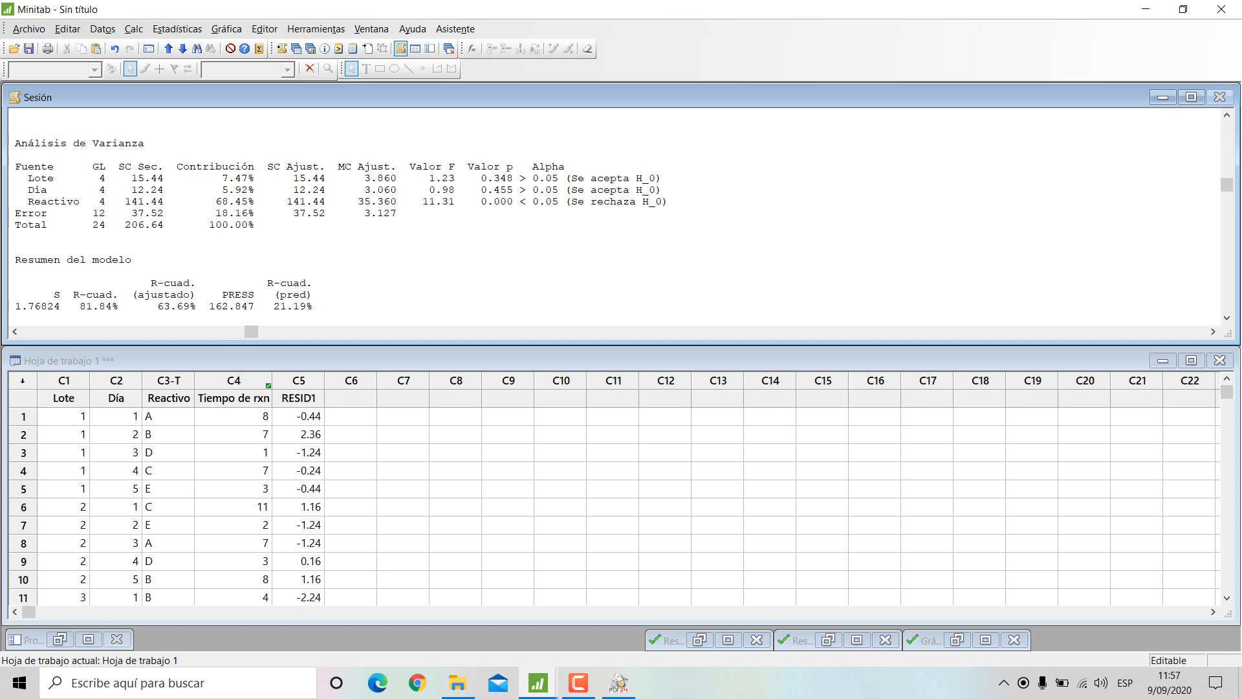
{"action": "type", "text": ")"}
Step: Insert the heading "CONCLUSIONES" between the analysis of variance table and Resumen del modelo, with blank lines around it
{"action": "left_click", "coordinate": [16, 236]}
{"action": "key", "text": "Return"}
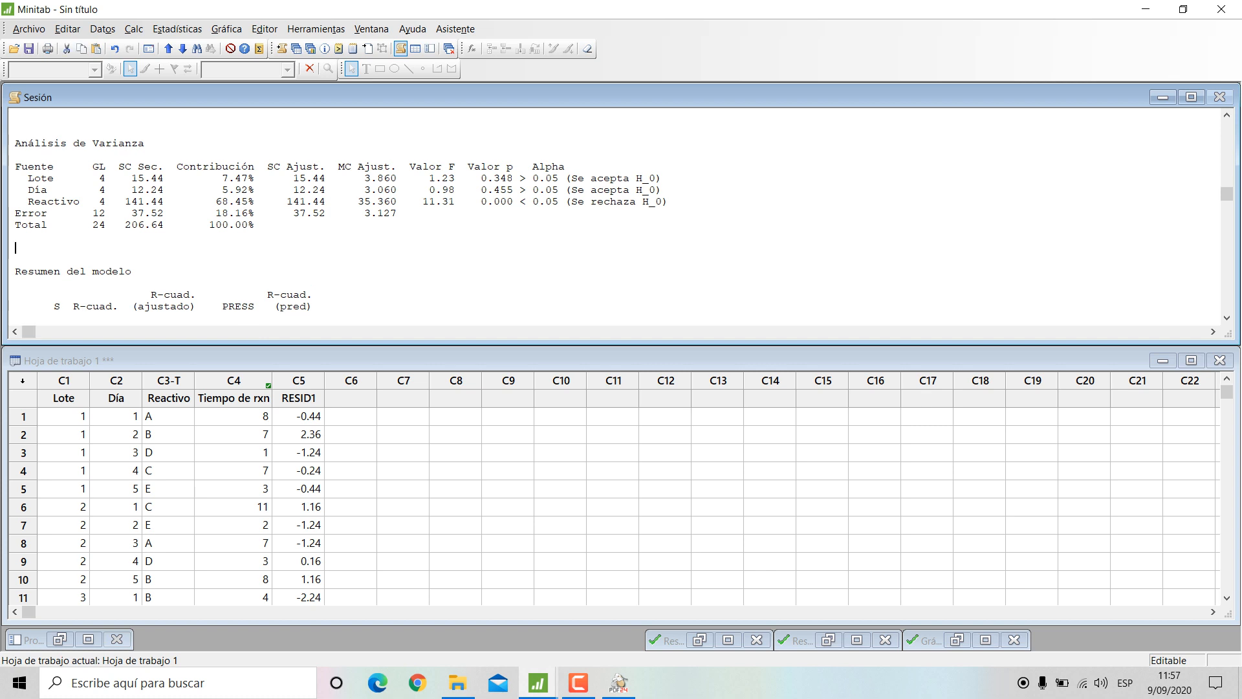
{"action": "type", "text": "C"}
{"action": "key", "text": "BackSpace"}
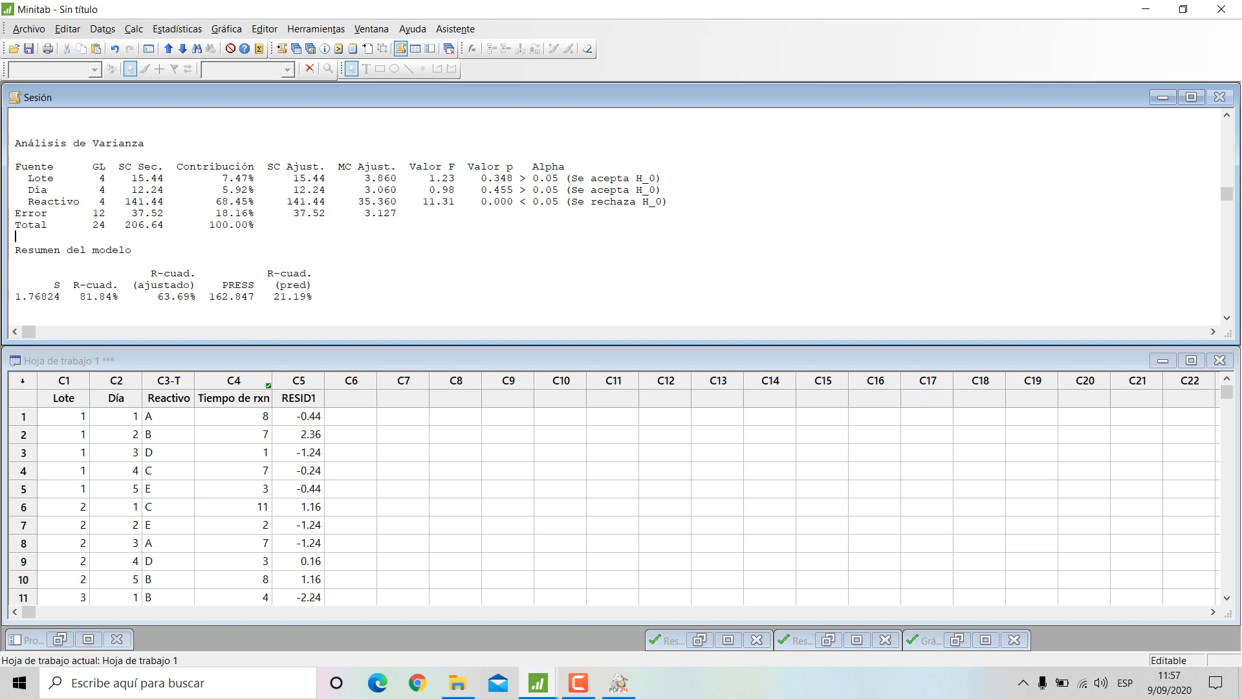
{"action": "key", "text": "Return"}
{"action": "key", "text": "Return"}
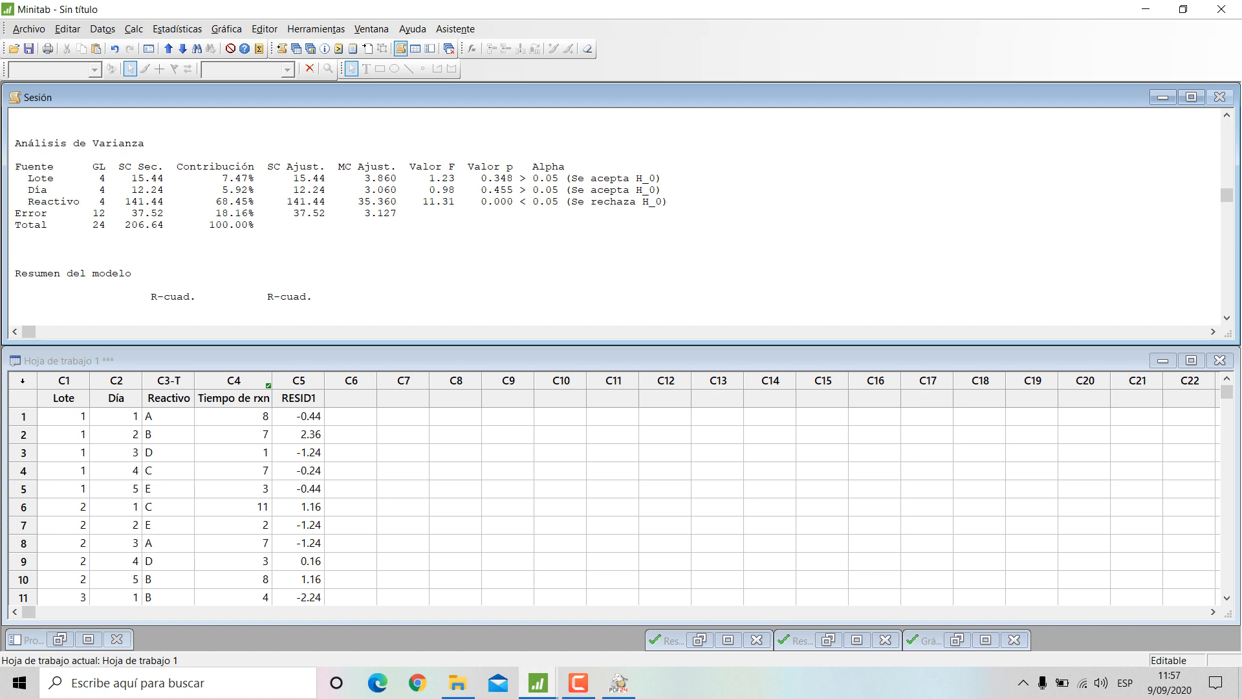
{"action": "key", "text": "Up"}
{"action": "type", "text": "CO"}
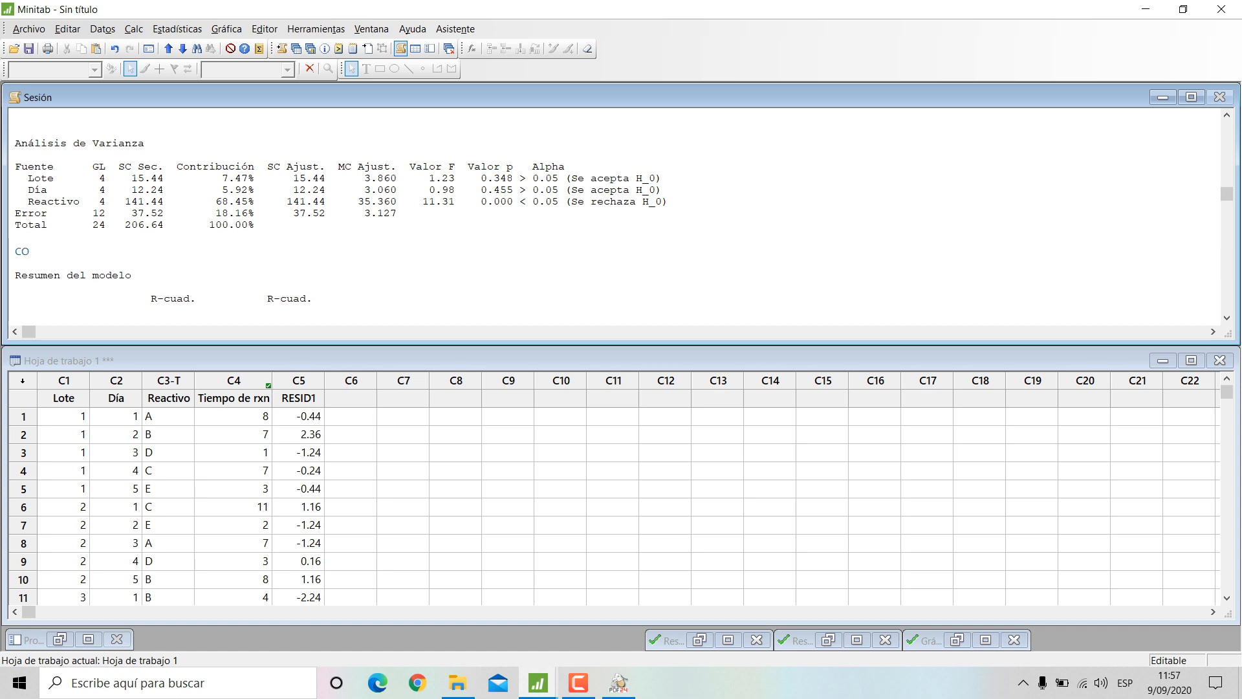
{"action": "type", "text": "NCLUSÍONES"}
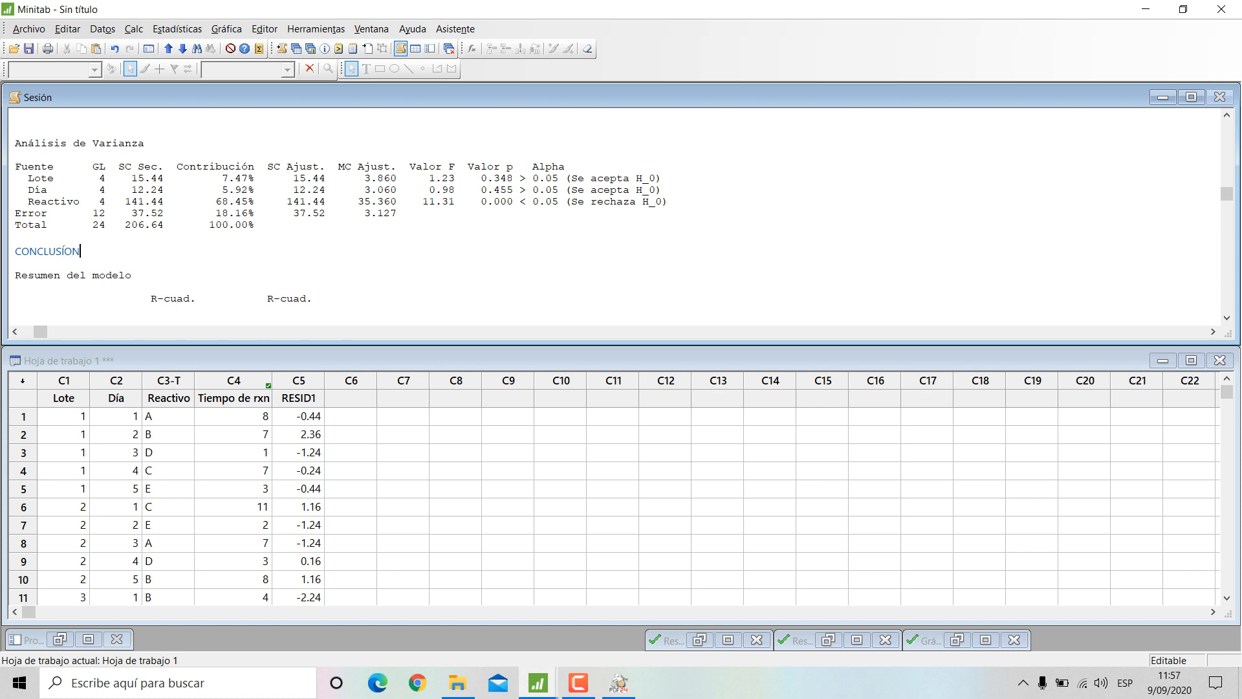
{"action": "key", "text": "BackSpace"}
{"action": "key", "text": "BackSpace"}
{"action": "key", "text": "BackSpace"}
{"action": "key", "text": "BackSpace"}
{"action": "key", "text": "BackSpace"}
{"action": "type", "text": "IONES"}
Step: Write the first conclusion under CONCLUSIONES: "1. El factor Lote no influye en el tiempo de rxn."
{"action": "key", "text": "Return"}
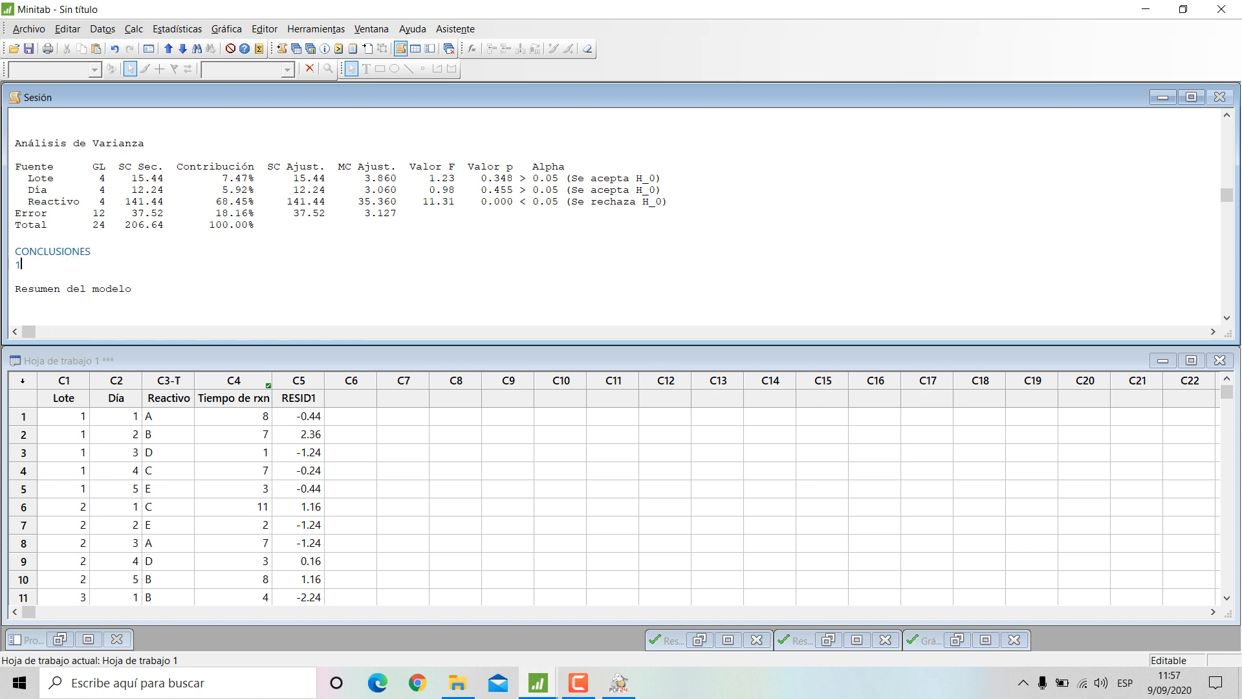
{"action": "type", "text": "1. El factor Lote"}
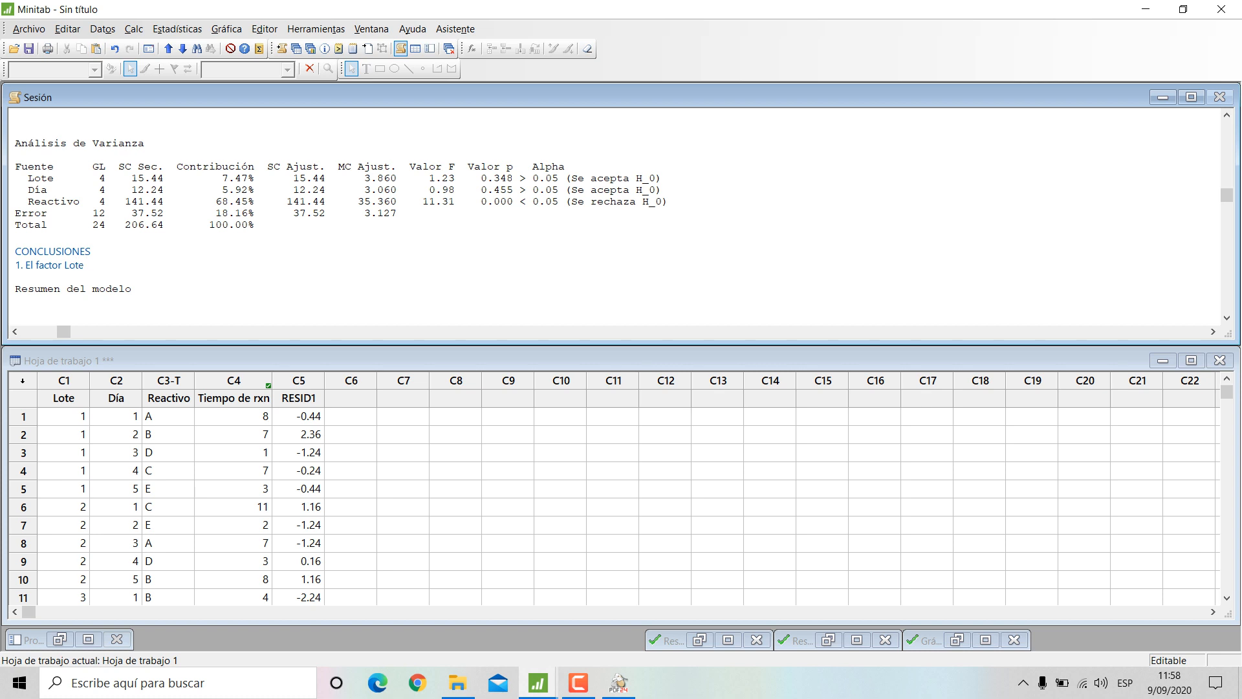
{"action": "type", "text": " no influye en el t"}
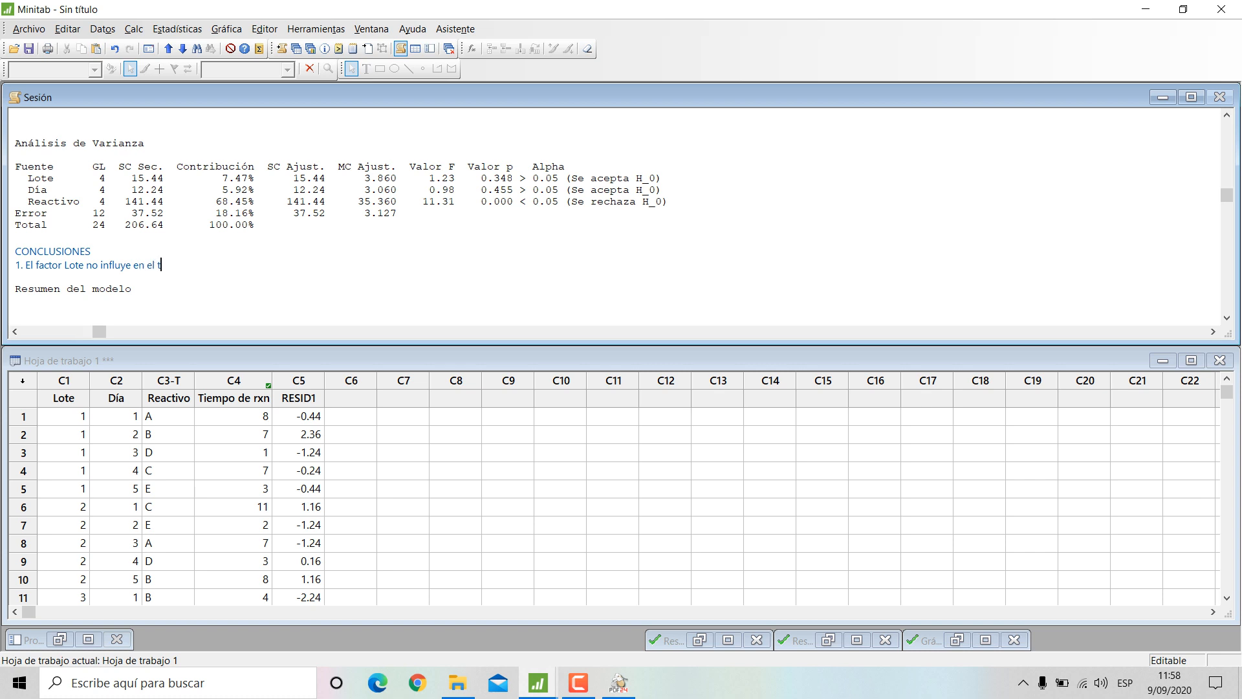
{"action": "type", "text": "iempo de rxn-"}
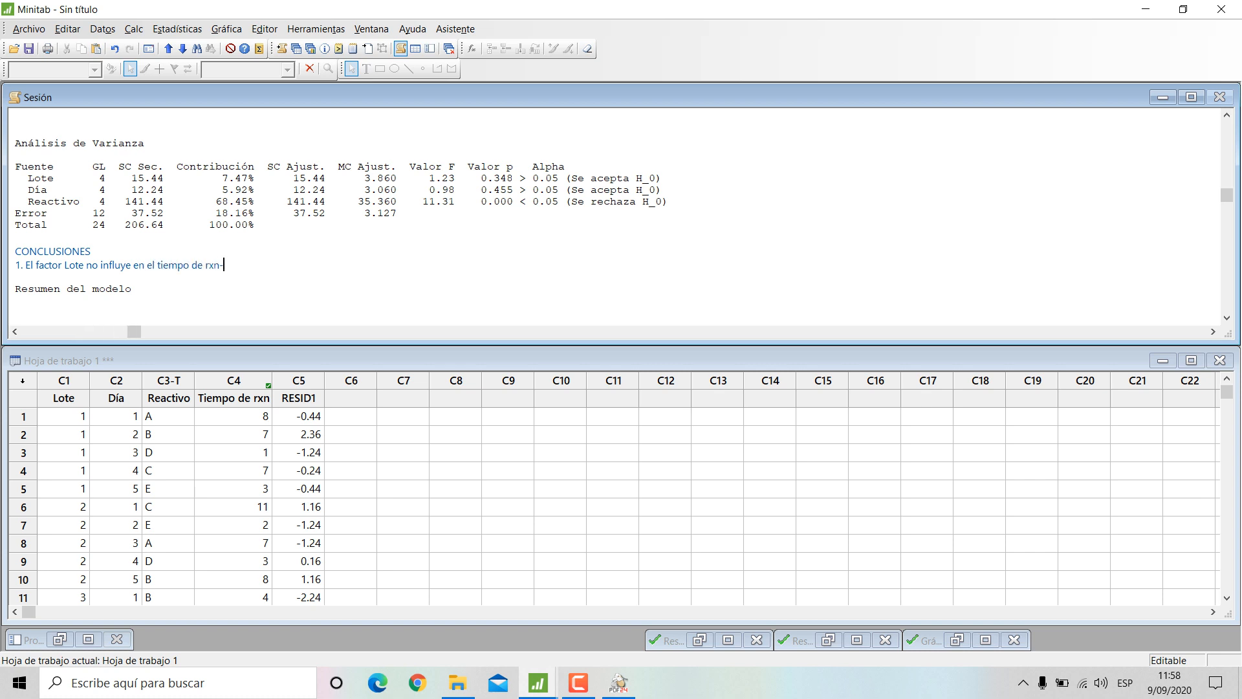
{"action": "type", "text": "."}
{"action": "key", "text": "Return"}
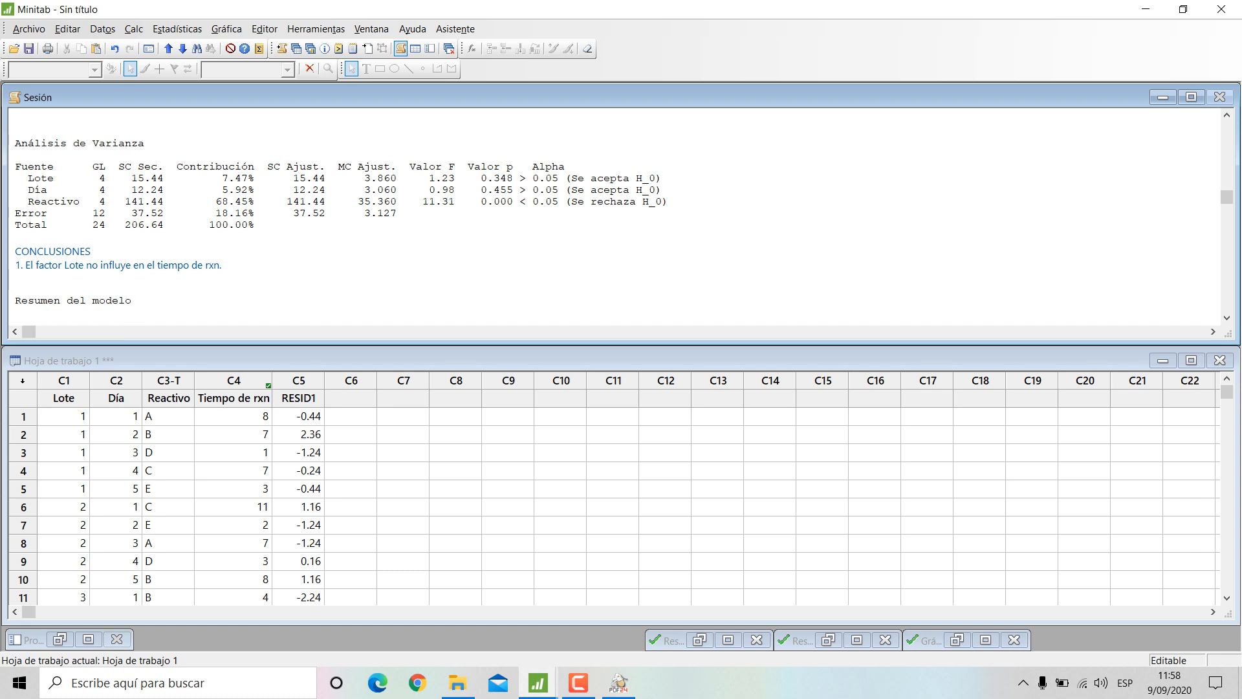
Step: Add the second conclusion below it: "2. El factor Día no influye en el tiempo de rxn."
{"action": "type", "text": "2. El factor "}
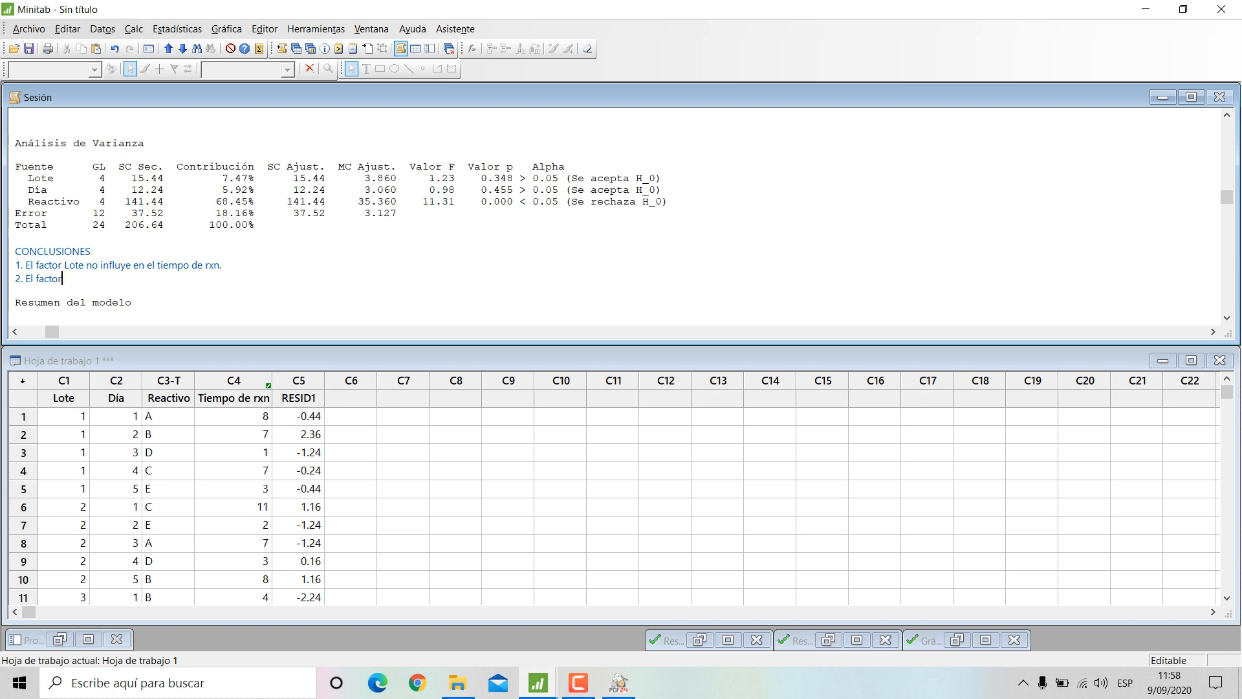
{"action": "type", "text": "Día no influye "}
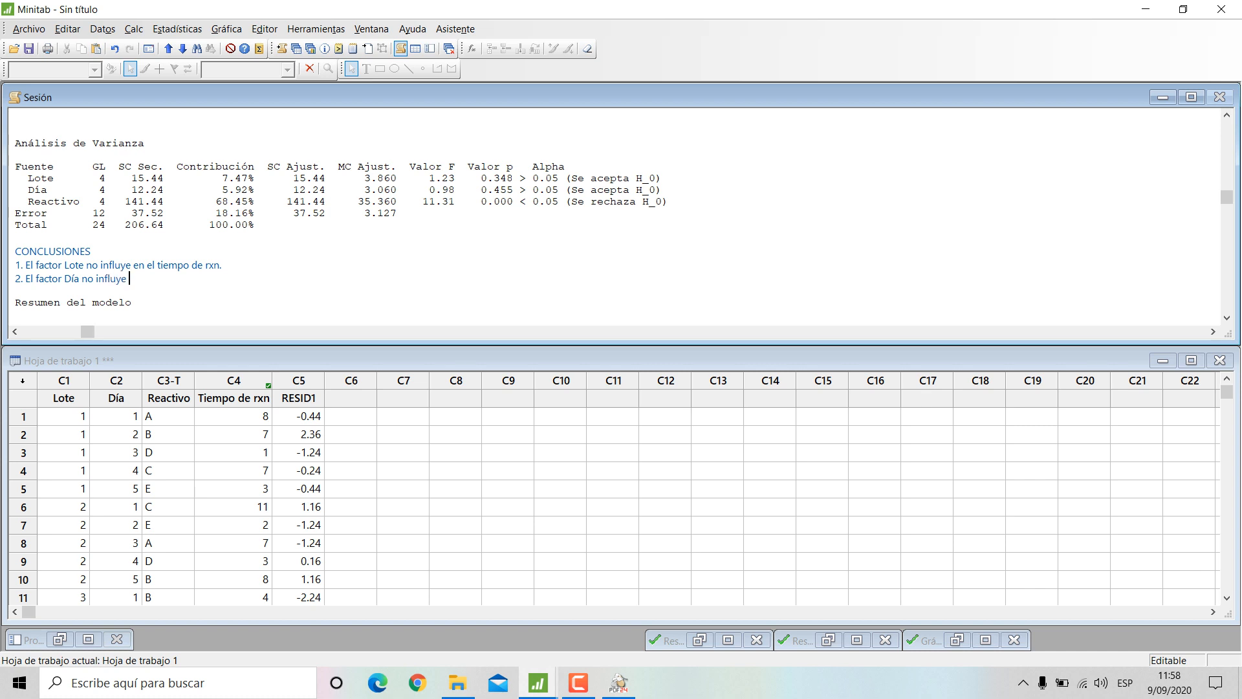
{"action": "type", "text": "en el tiempo de r"}
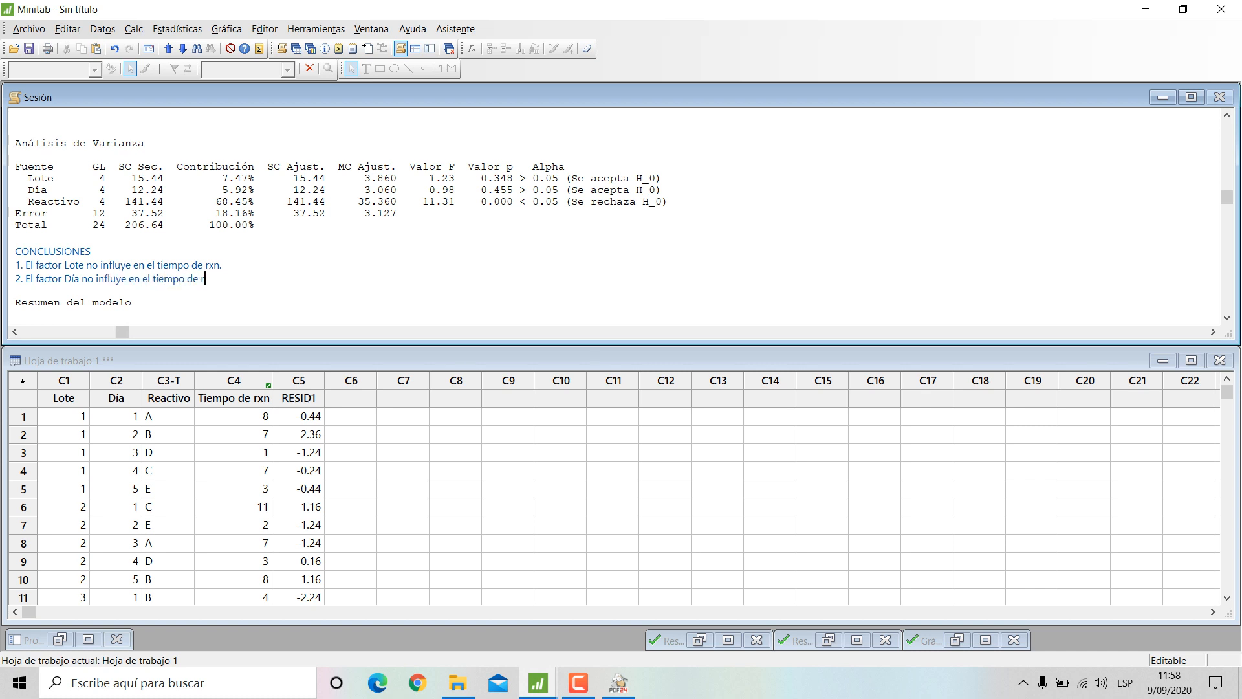
{"action": "type", "text": "xn."}
{"action": "key", "text": "Return"}
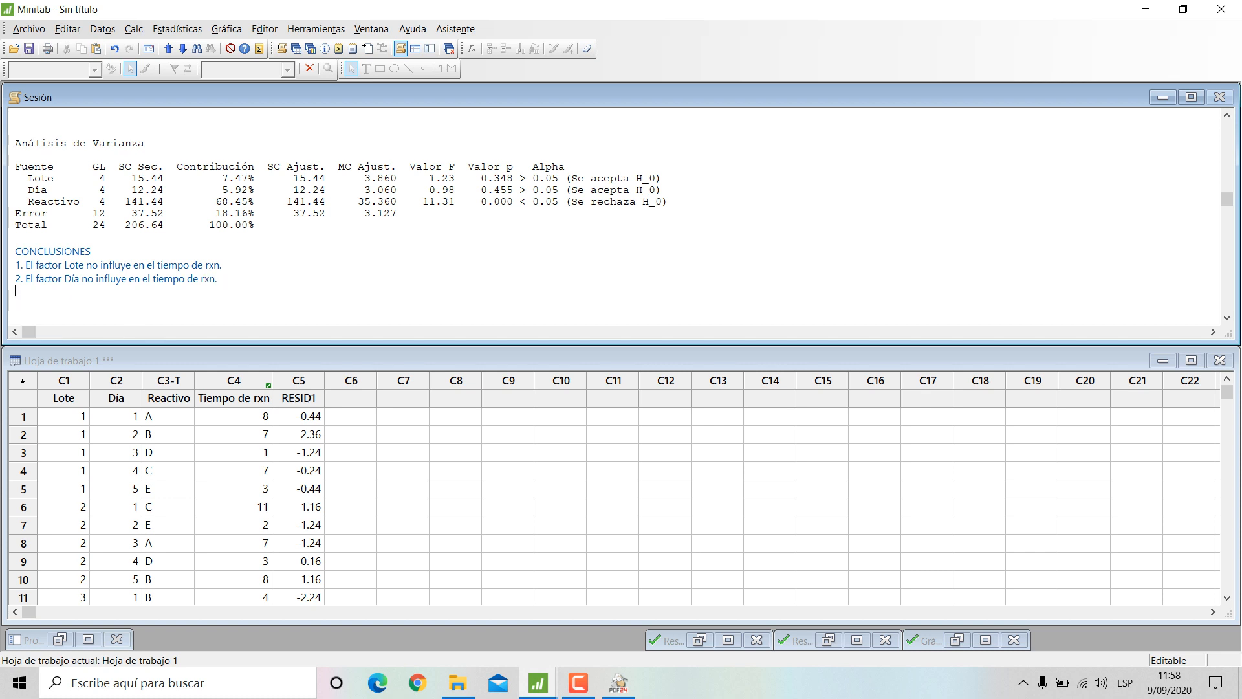
Step: Add the third conclusion to the list: "3. El Reactivo si influye en el tiempo de rxn."
{"action": "type", "text": "3. El Reactivo si i"}
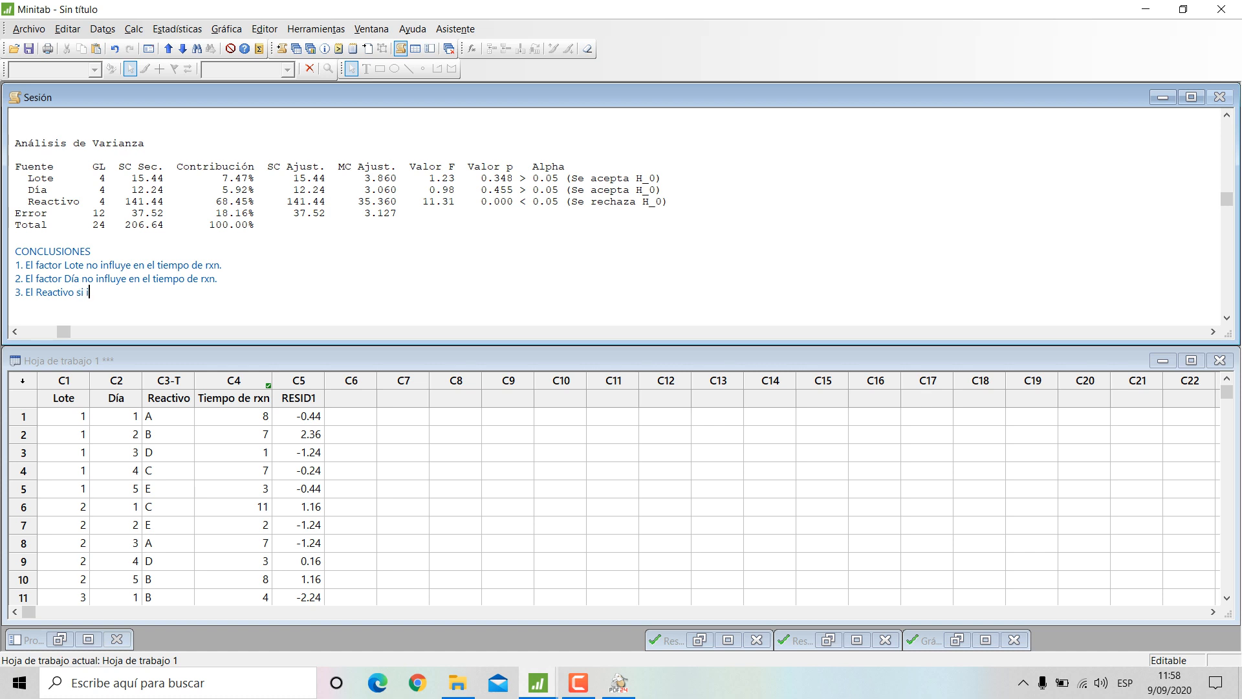
{"action": "type", "text": "nfluye en el"}
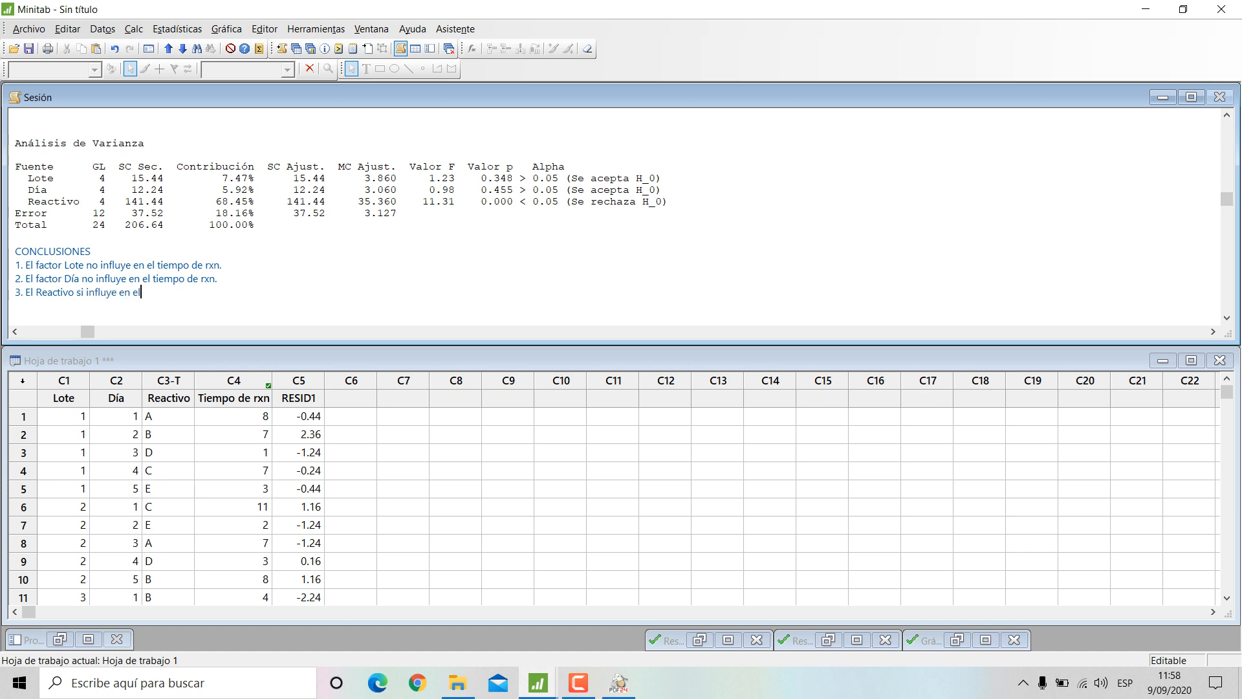
{"action": "type", "text": " tiempo de rxn"}
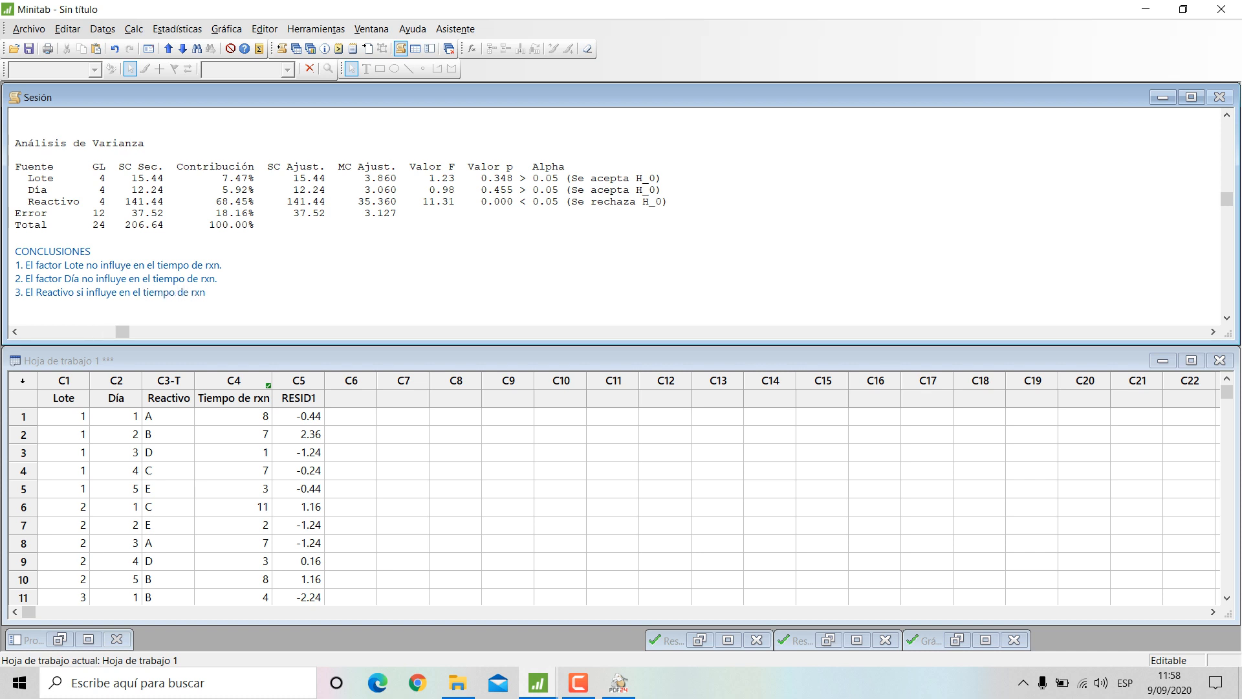
{"action": "type", "text": "."}
Step: Look over the session output from the model summary to the regression equation, then return to the third conclusion
{"action": "scroll", "coordinate": [621, 232], "scroll_direction": "down", "scroll_amount": 10}
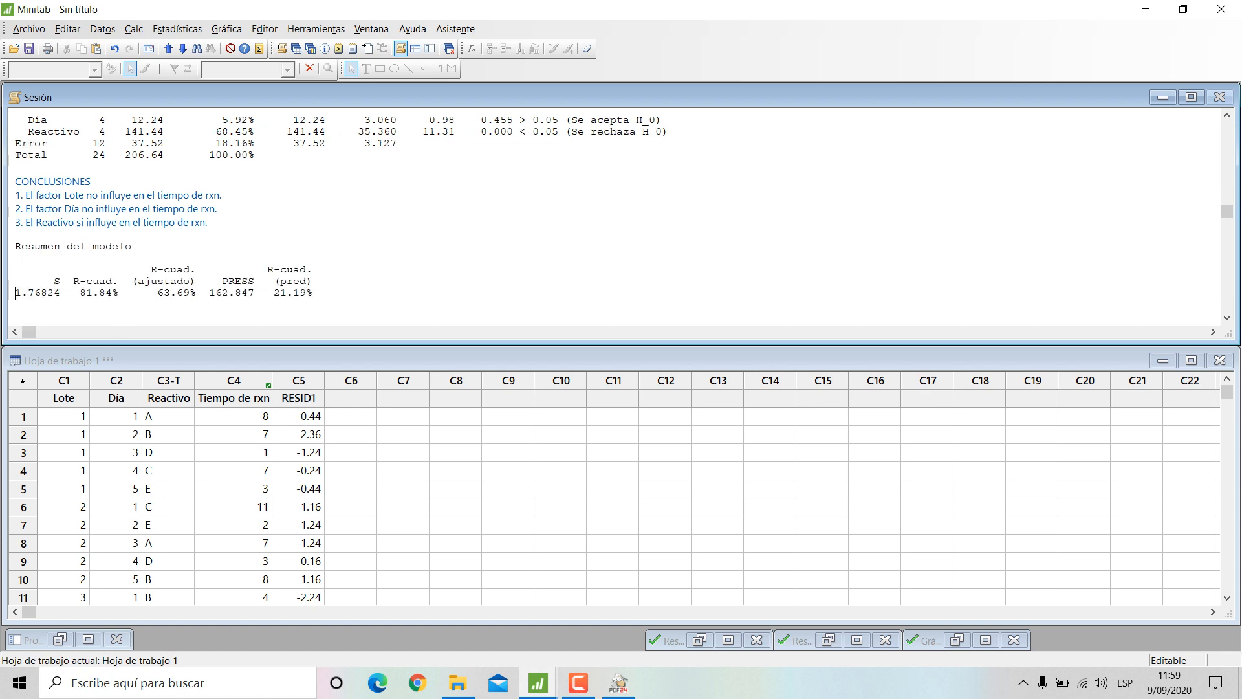
{"action": "scroll", "coordinate": [621, 214], "scroll_direction": "down", "scroll_amount": 6}
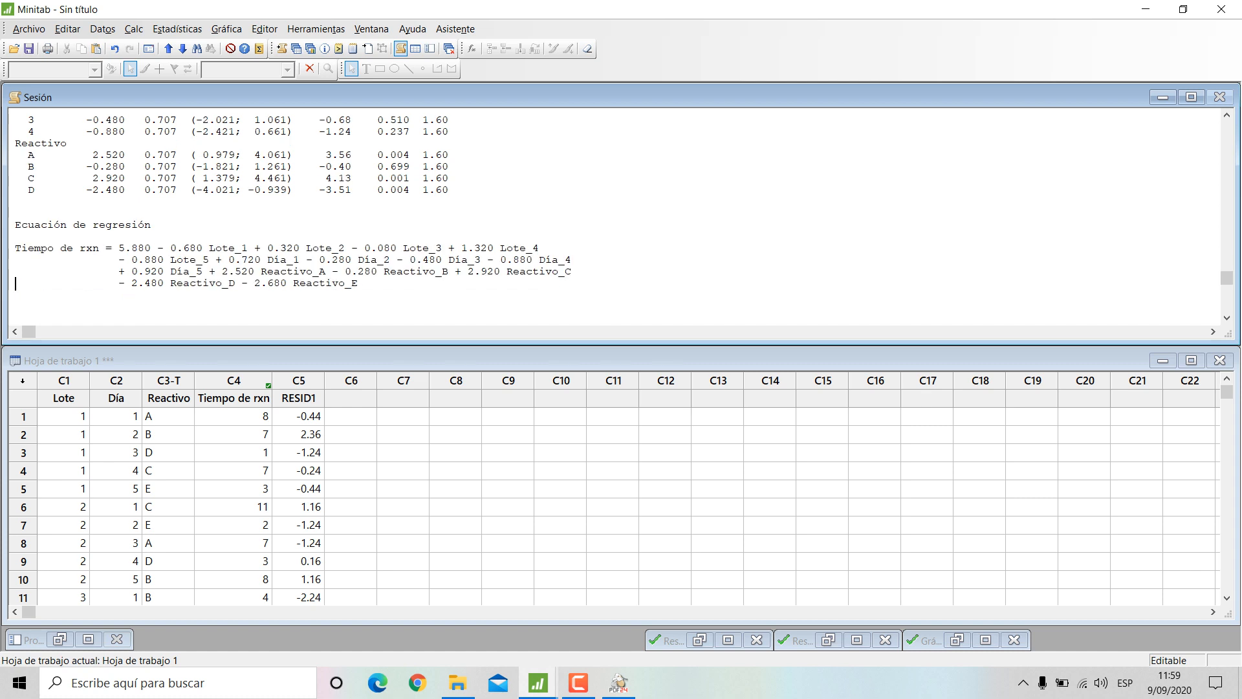
{"action": "scroll", "coordinate": [621, 213], "scroll_direction": "up", "scroll_amount": 15}
{"action": "key", "text": "Down"}
{"action": "key", "text": "Down"}
{"action": "key", "text": "Down"}
{"action": "key", "text": "Down"}
{"action": "key", "text": "Down"}
{"action": "key", "text": "Down"}
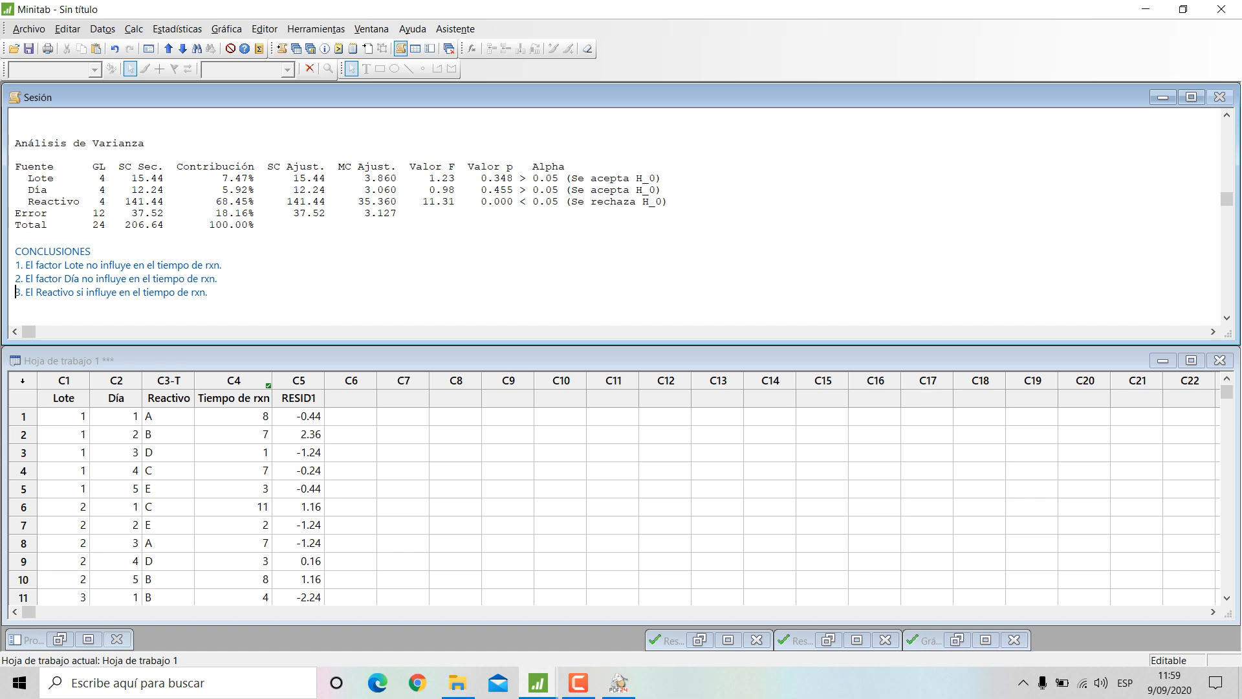
{"action": "left_click_drag", "start_coordinate": [15, 306], "coordinate": [41, 292]}
{"action": "left_click", "coordinate": [208, 293]}
Step: Examine the Resumen del modelo table with the S, R-cuad. and PRESS values below the conclusions
{"action": "key", "text": "Down"}
{"action": "key", "text": "Down"}
{"action": "key", "text": "Down"}
{"action": "key", "text": "Down"}
{"action": "key", "text": "Down"}
{"action": "key", "text": "Down"}
{"action": "key", "text": "Down"}
{"action": "key", "text": "Down"}
{"action": "key", "text": "Down"}
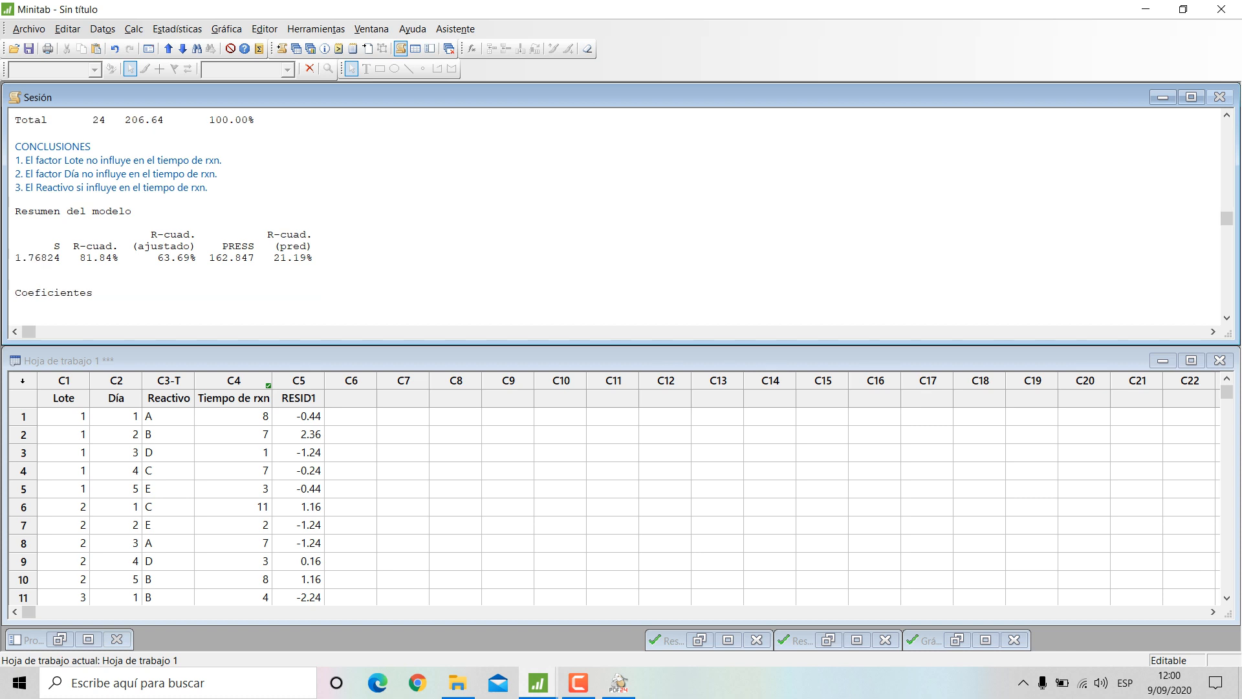
Step: Read through the Coeficientes table for the Lote, Día and Reactivo terms
{"action": "key", "text": "Down"}
{"action": "key", "text": "Down"}
{"action": "key", "text": "Down"}
{"action": "key", "text": "Down"}
{"action": "key", "text": "Down"}
{"action": "key", "text": "Down"}
{"action": "key", "text": "Down"}
{"action": "key", "text": "Down"}
{"action": "key", "text": "Down"}
{"action": "key", "text": "Down"}
{"action": "key", "text": "Down"}
{"action": "key", "text": "Down"}
{"action": "key", "text": "Down"}
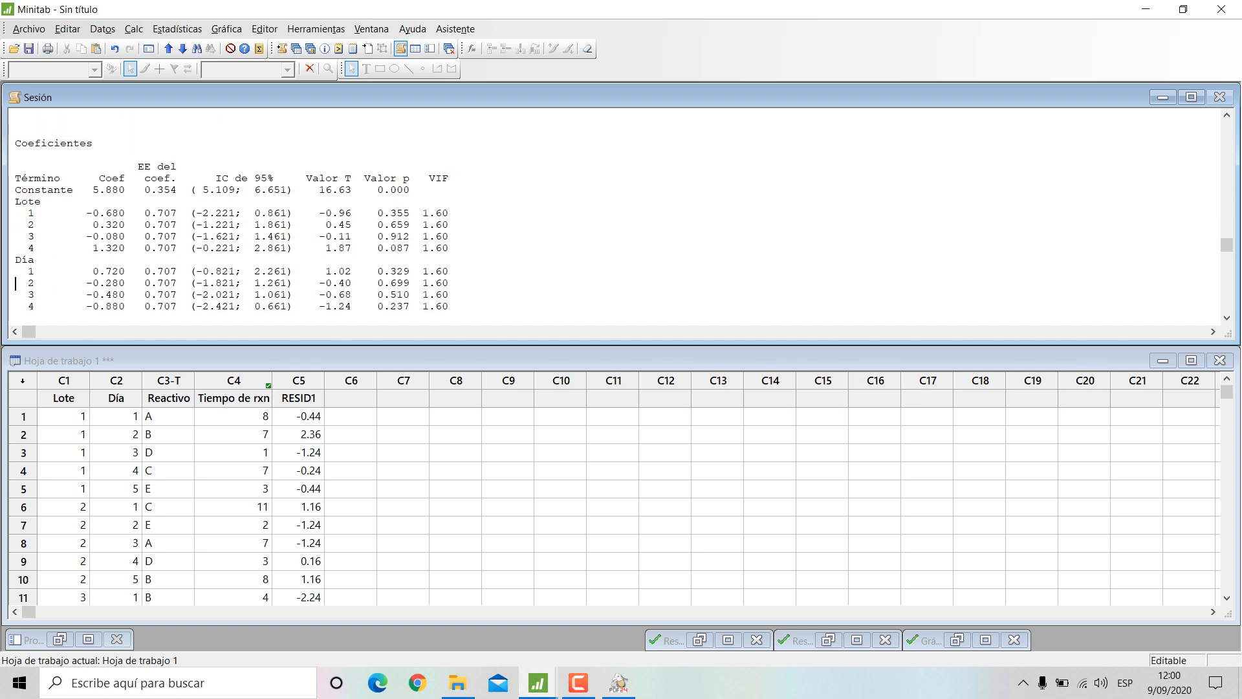
{"action": "key", "text": "Down"}
{"action": "key", "text": "Down"}
{"action": "key", "text": "Down"}
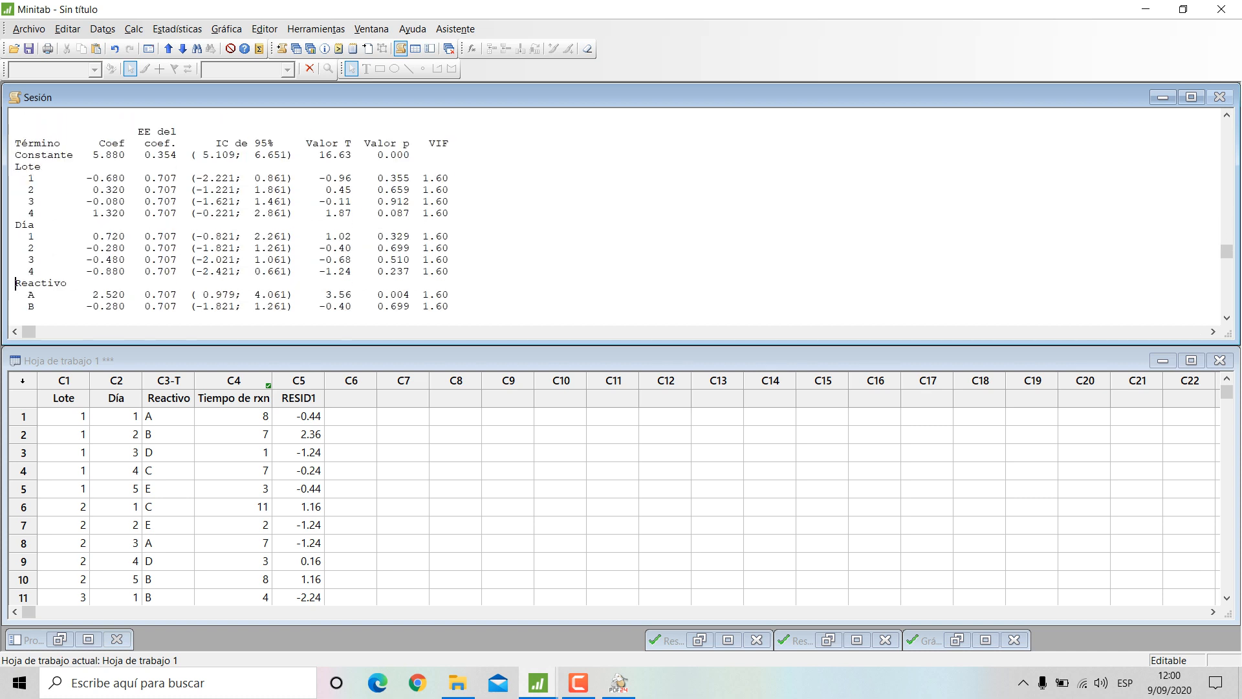
{"action": "key", "text": "Down"}
{"action": "key", "text": "Down"}
{"action": "key", "text": "Down"}
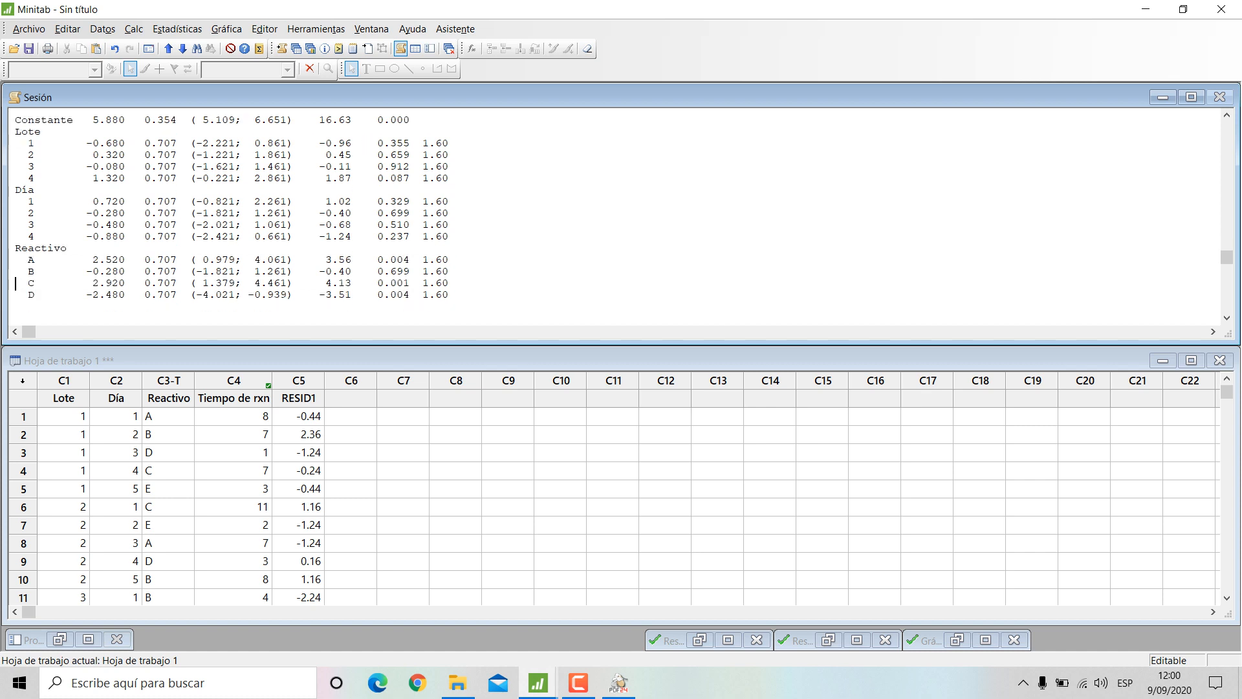
Step: Examine the full regression equation for Tiempo de rxn and compare its terms with the Coeficientes table
{"action": "scroll", "coordinate": [618, 220], "scroll_direction": "down", "scroll_amount": 2}
{"action": "scroll", "coordinate": [618, 220], "scroll_direction": "up", "scroll_amount": 2}
{"action": "scroll", "coordinate": [618, 220], "scroll_direction": "down", "scroll_amount": 4}
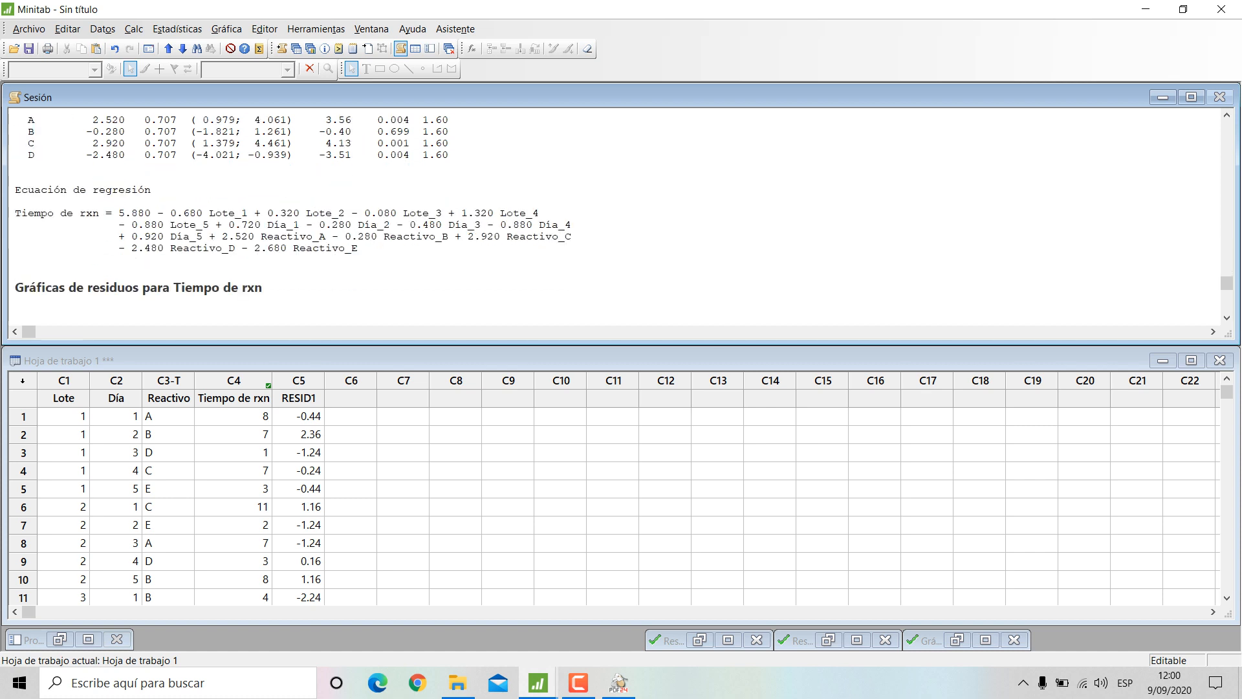
{"action": "left_click_drag", "start_coordinate": [359, 249], "coordinate": [16, 213]}
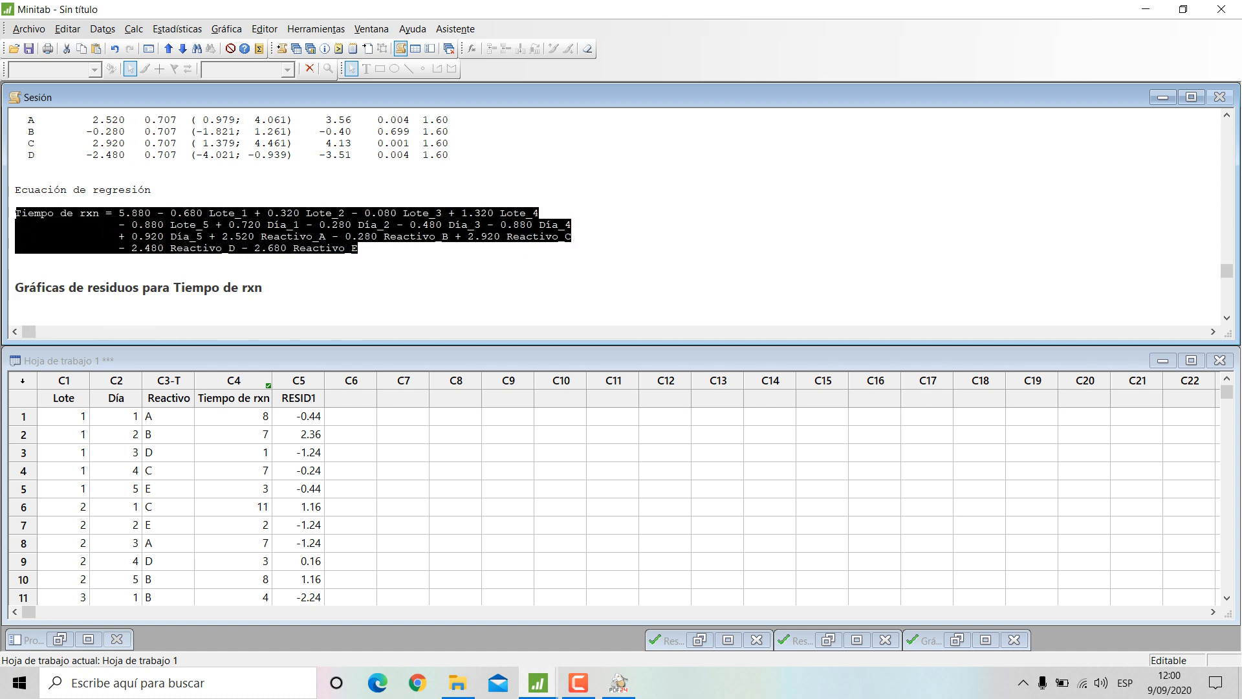
{"action": "left_click", "coordinate": [411, 236]}
{"action": "scroll", "coordinate": [614, 219], "scroll_direction": "up", "scroll_amount": 10}
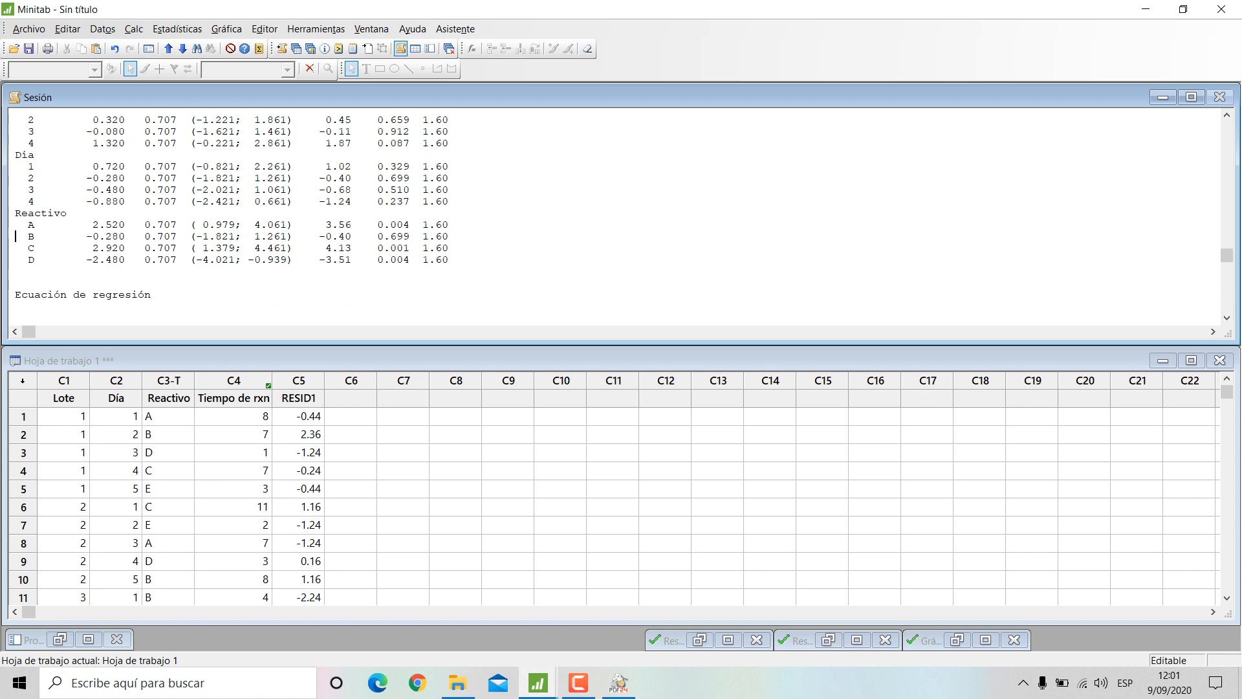
{"action": "scroll", "coordinate": [15, 246], "scroll_direction": "down", "scroll_amount": 10}
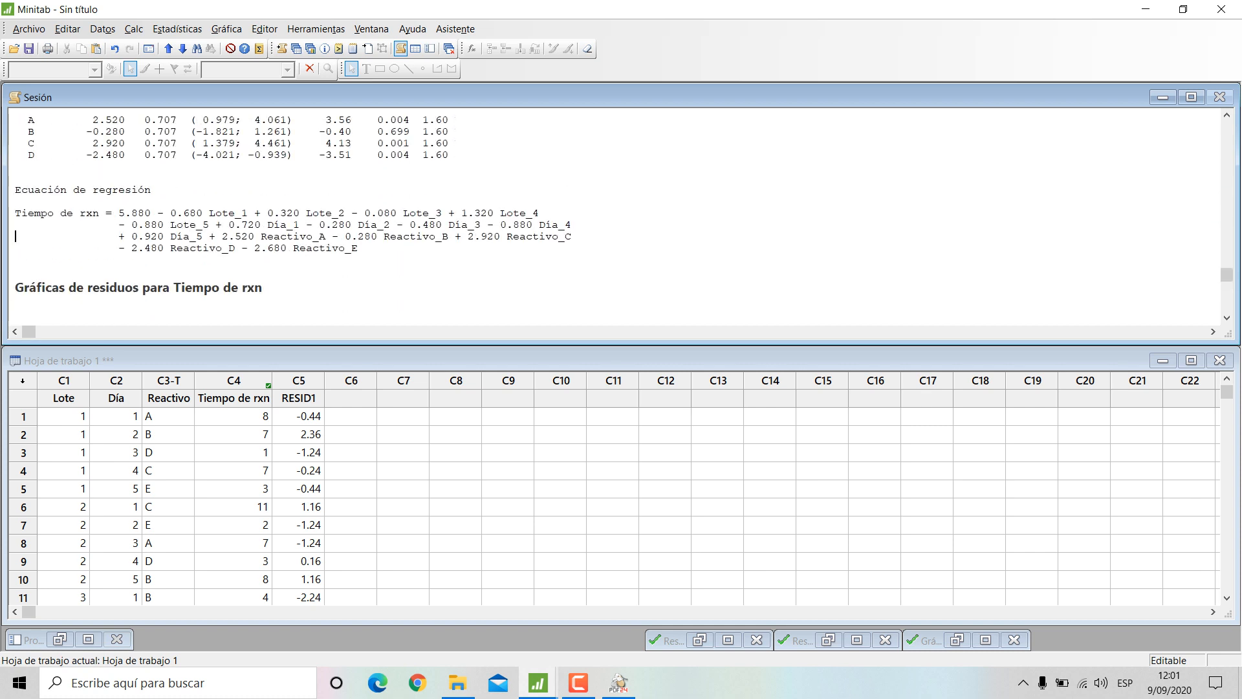
{"action": "left_click_drag", "start_coordinate": [358, 248], "coordinate": [15, 214]}
{"action": "scroll", "coordinate": [16, 214], "scroll_direction": "up", "scroll_amount": 12}
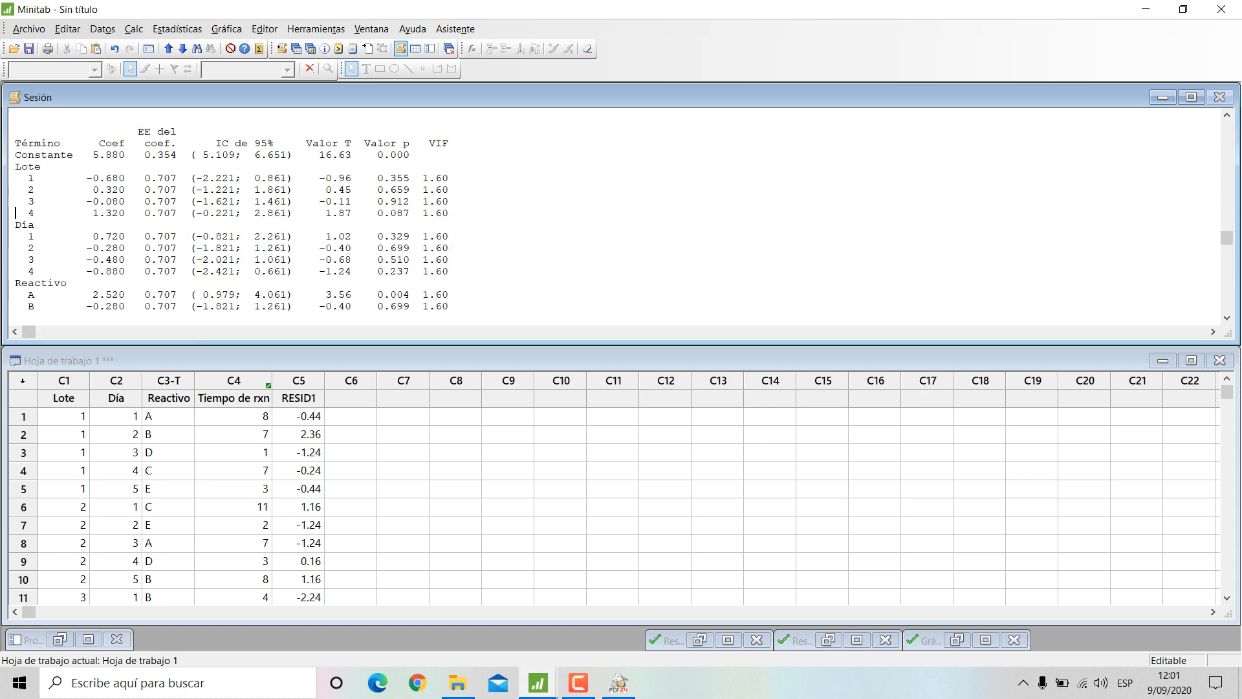